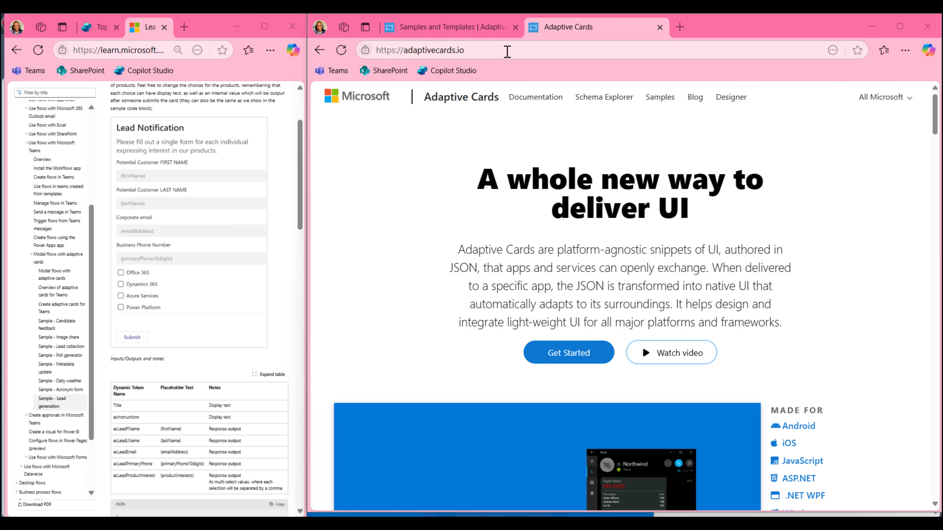
click(88, 32)
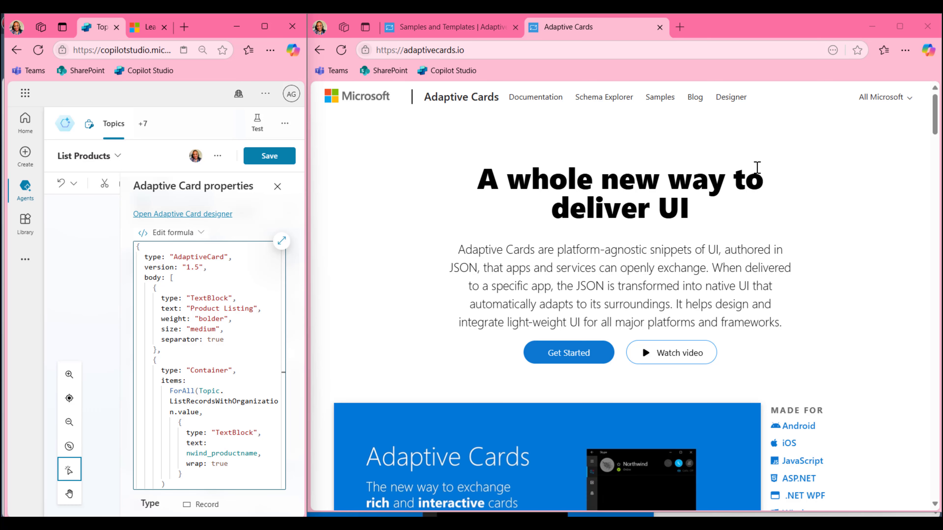
click(138, 33)
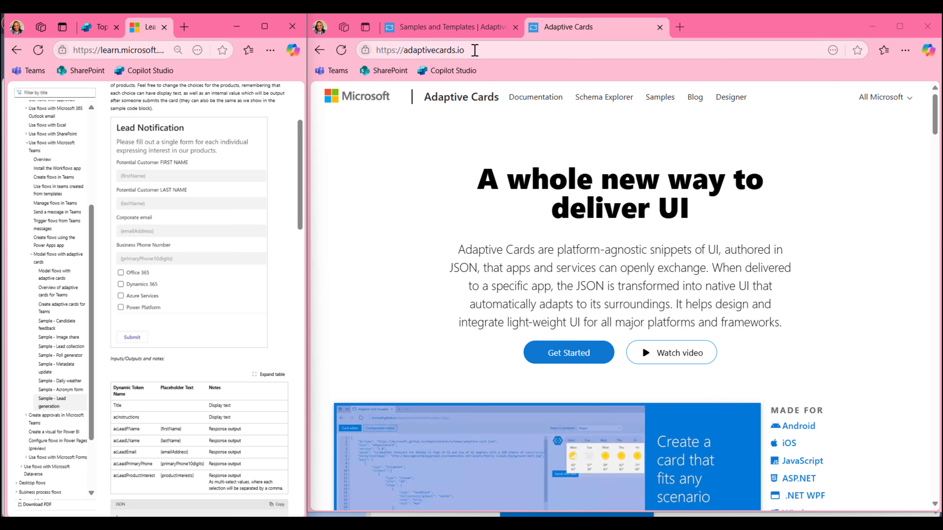
Go to Adaptive Cards Samples and browse the Expense report and Flight update samples
click(660, 98)
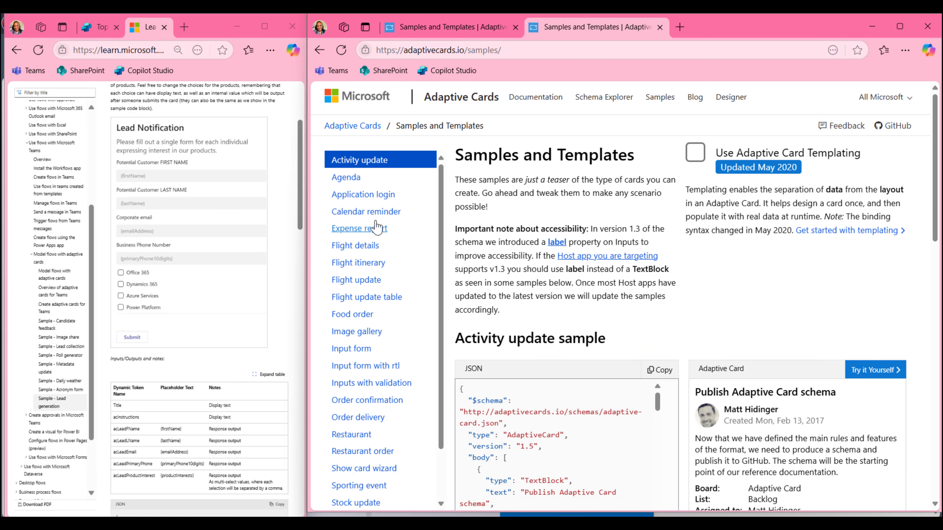
click(359, 228)
scroll(895, 345, down, 1)
scroll(895, 346, down, 3)
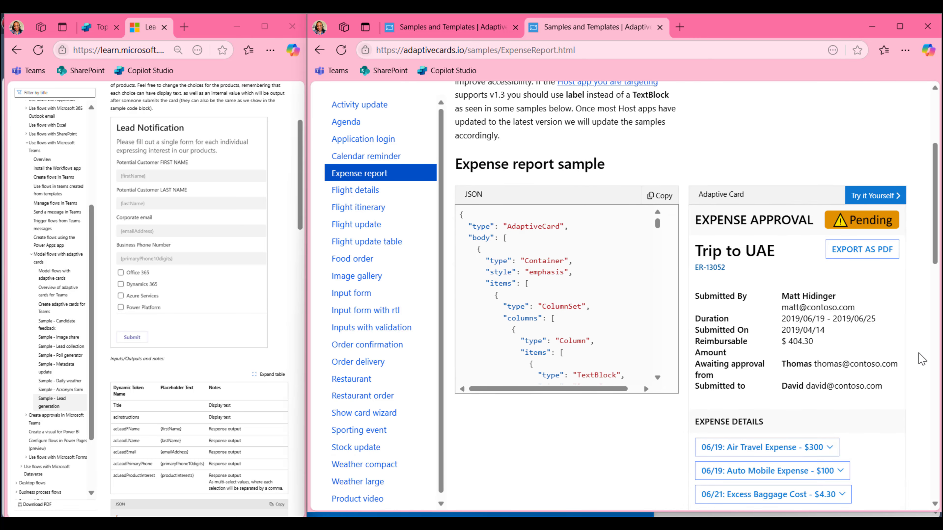
click(355, 231)
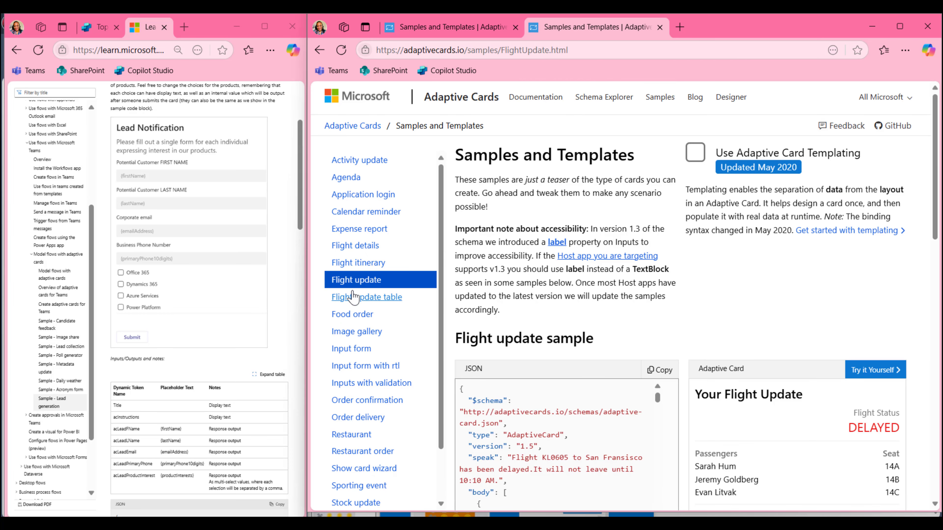
Look at Inputs with validation, then settle on the Input form sample and its JSON
click(359, 348)
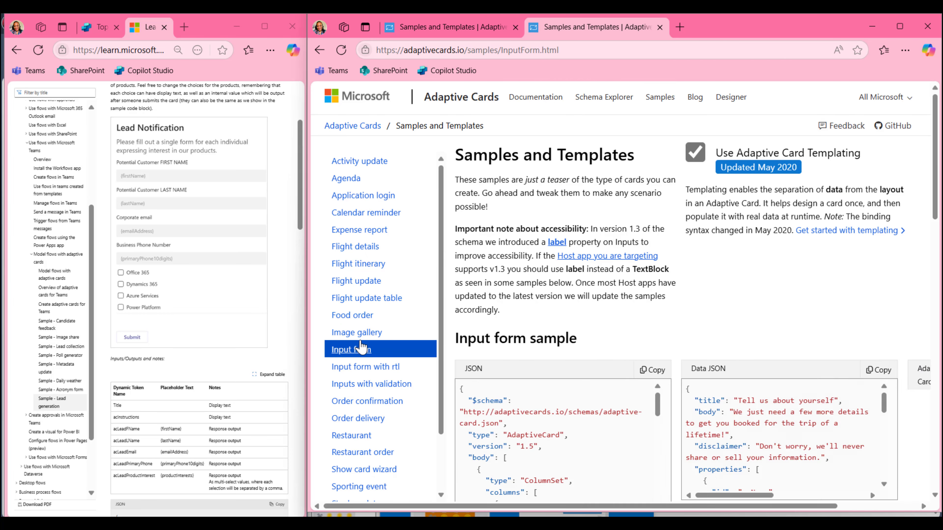
click(367, 385)
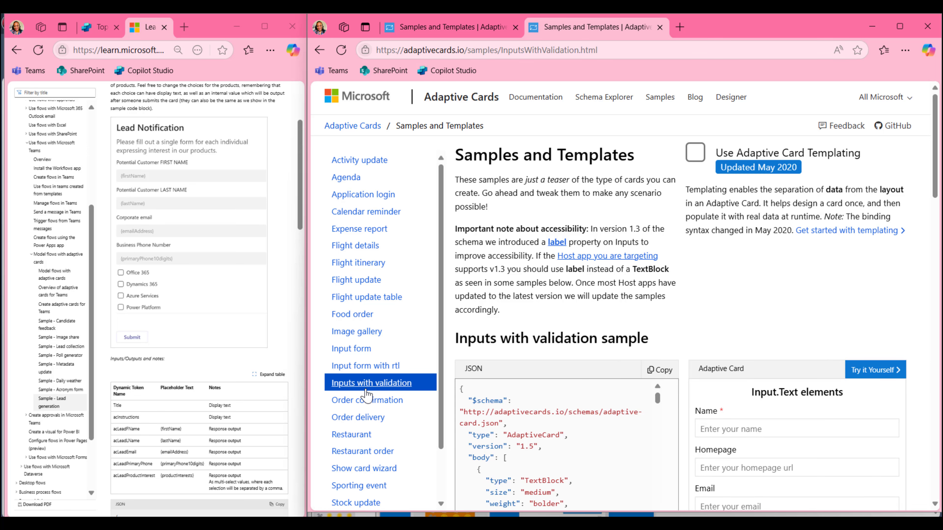
click(365, 351)
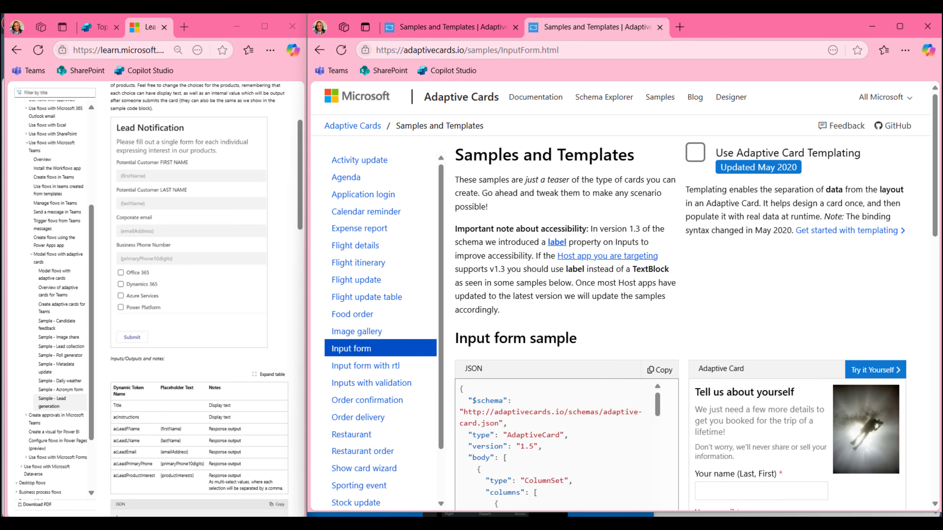
scroll(919, 353, down, 5)
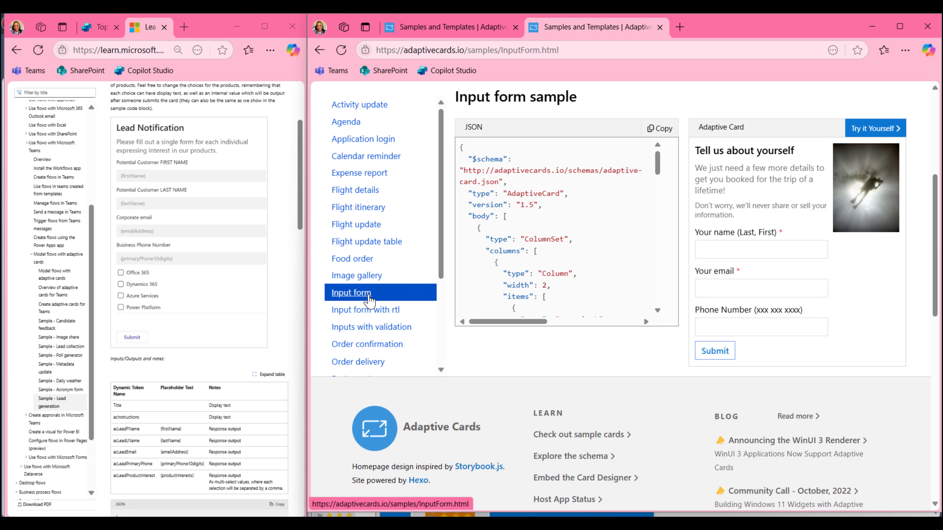
scroll(664, 336, up, 5)
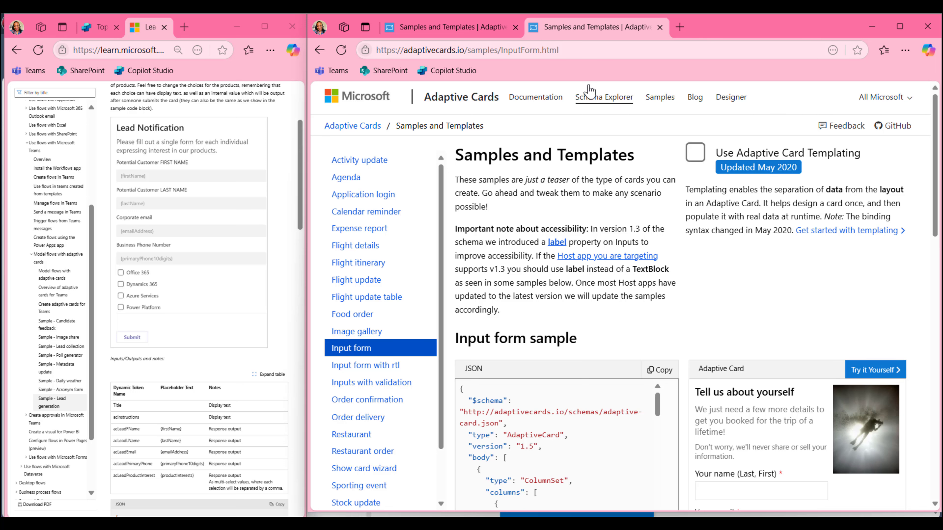
Open Input form in the designer, collapse Card Structure, and toggle the payload and sample-data editors
click(865, 370)
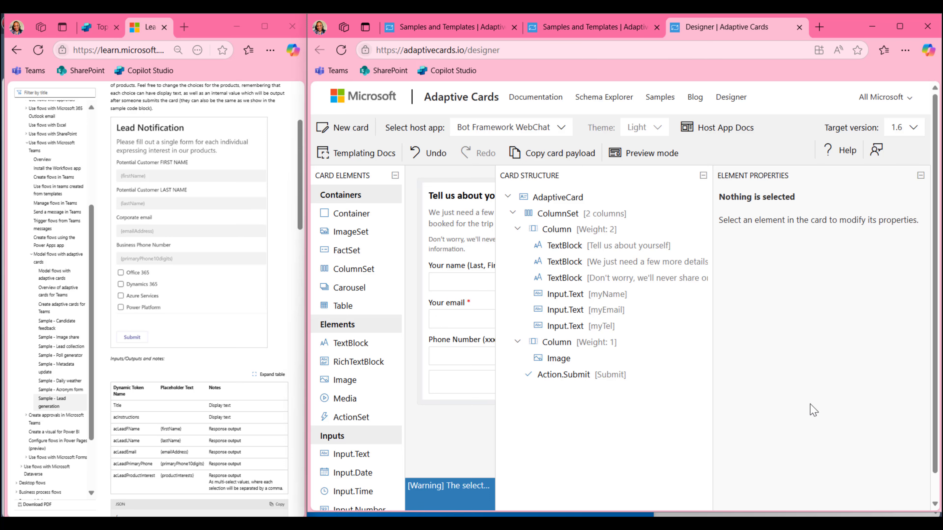
click(703, 176)
scroll(697, 498, down, 1)
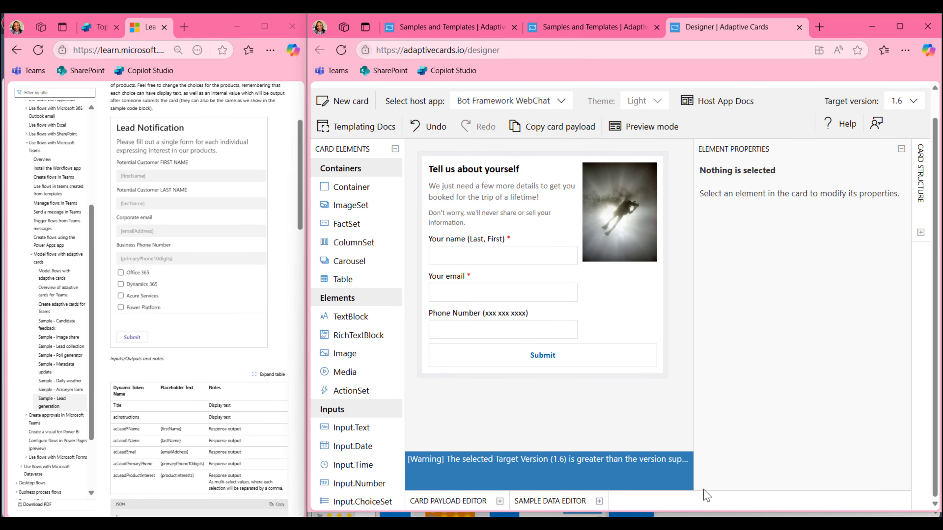
click(500, 502)
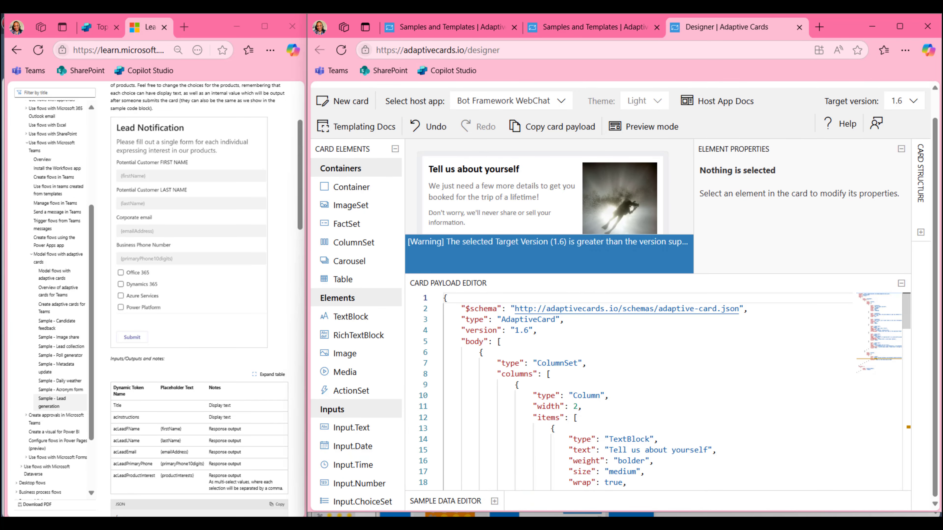
click(494, 502)
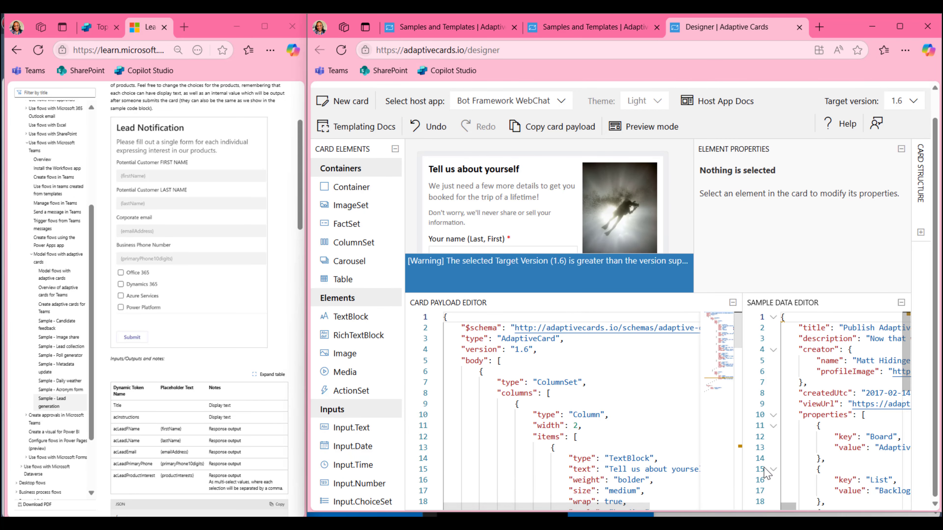
click(732, 302)
click(901, 284)
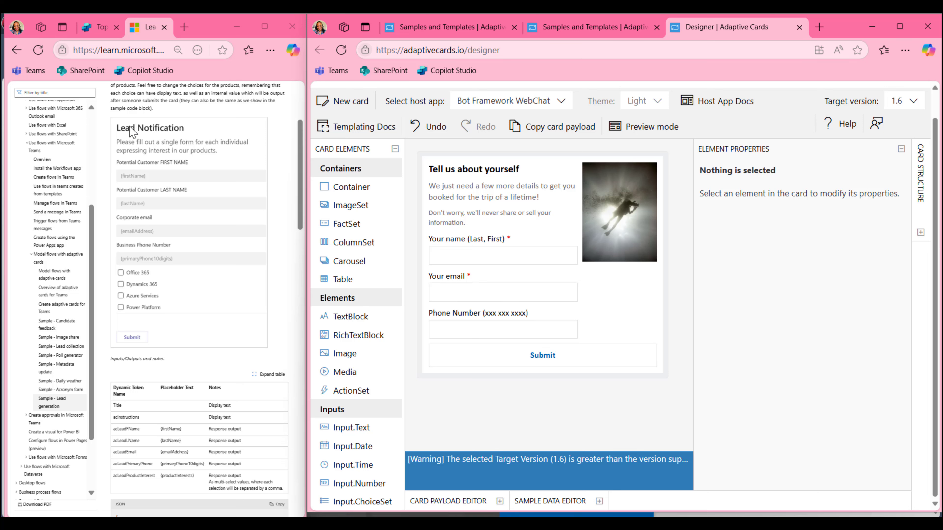
Change the 'Tell us about yourself' heading to 'Lead Notification'
click(471, 172)
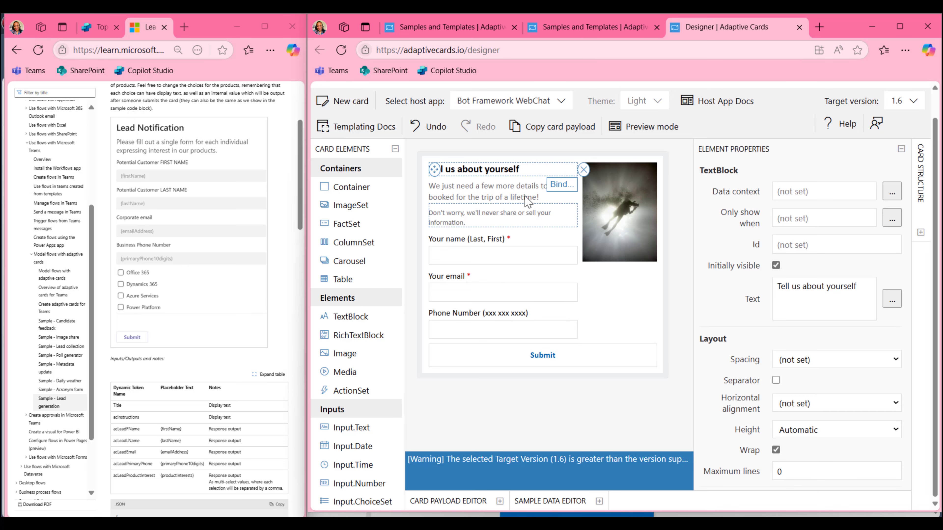
click(857, 286)
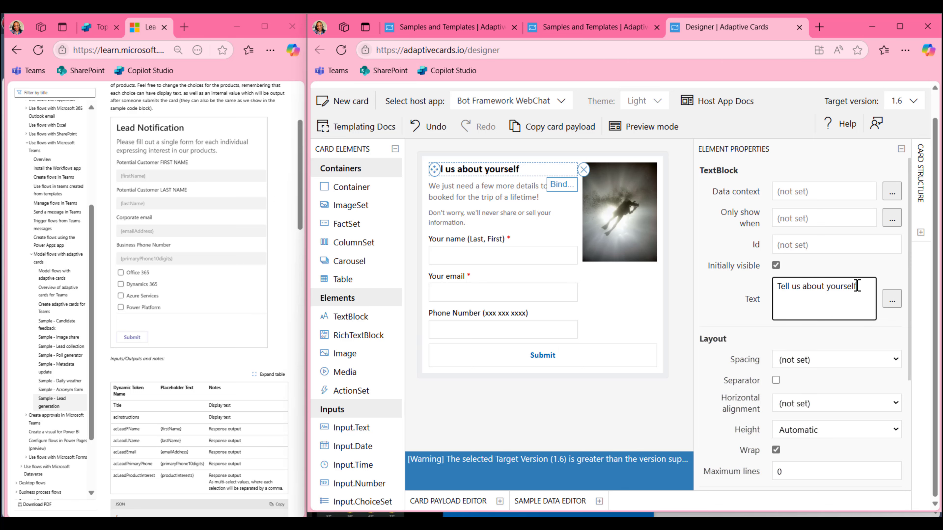
drag(857, 286, 776, 286)
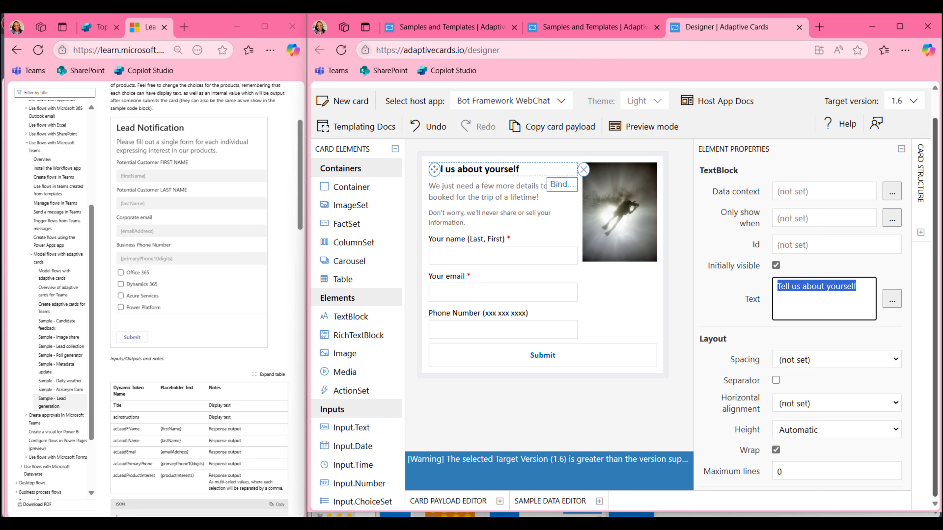
text(Lead)
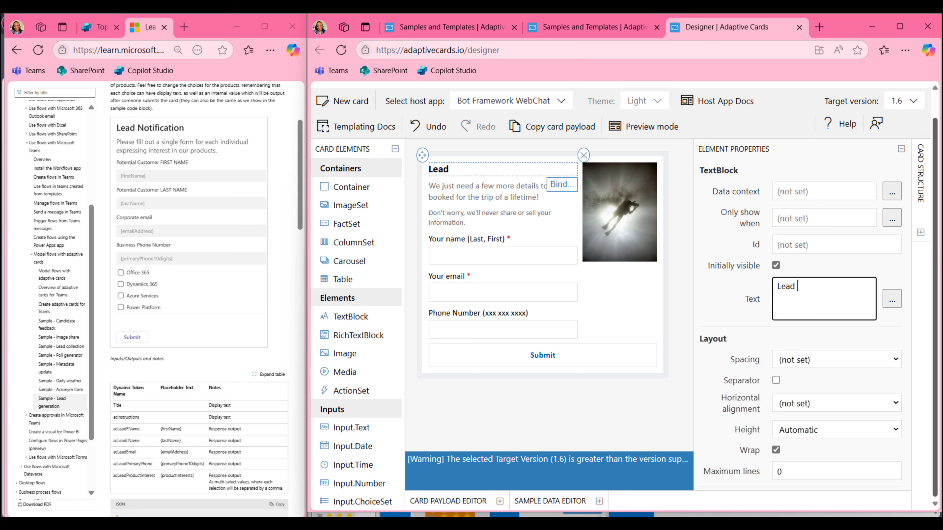
text( Notification)
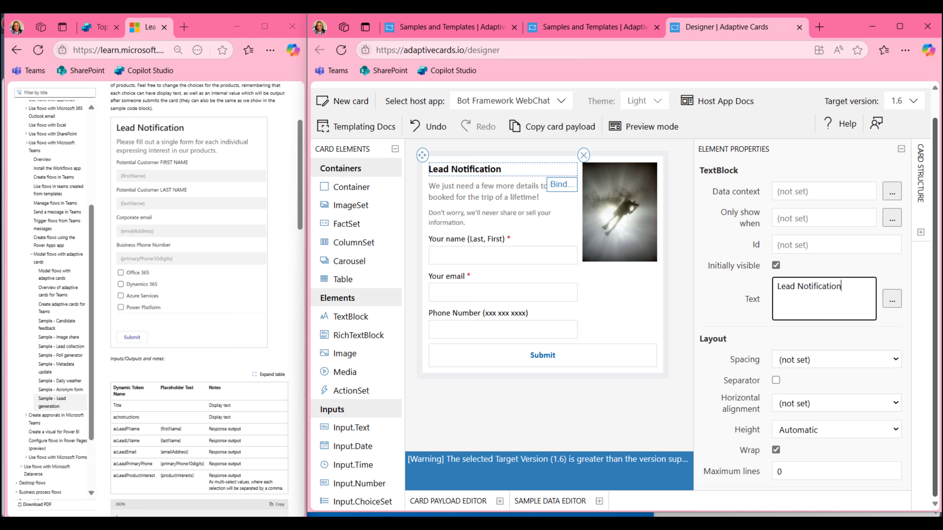
Replace the intro text with a request that each individual expressing interest in our products fill out the form
click(464, 195)
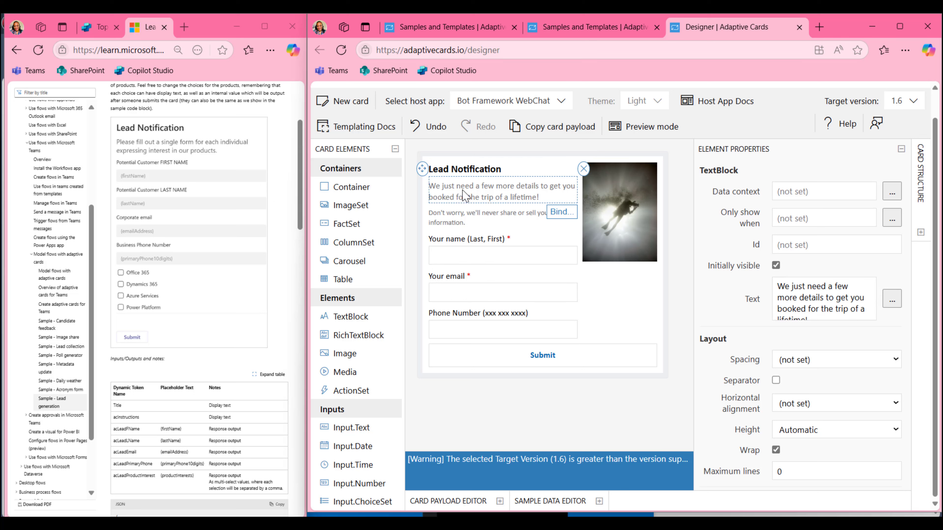
drag(778, 286, 835, 294)
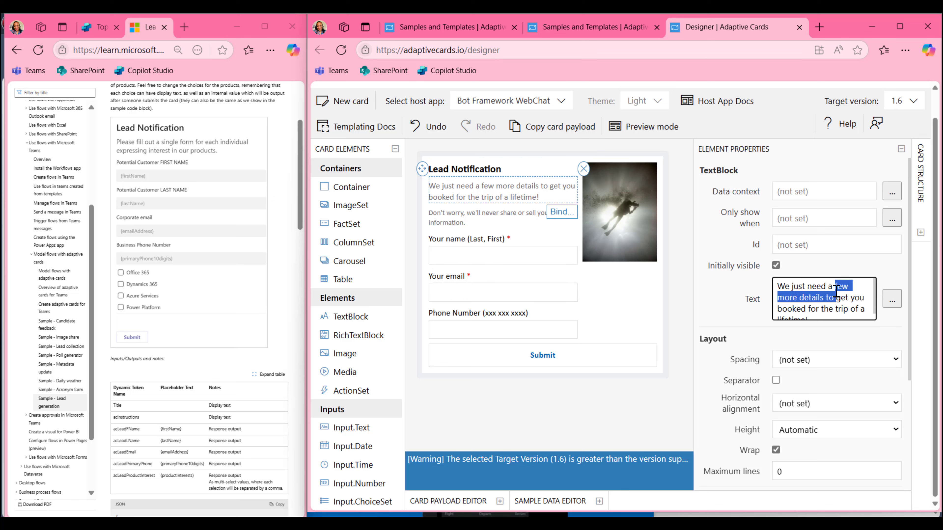
click(833, 306)
key(ctrl+a)
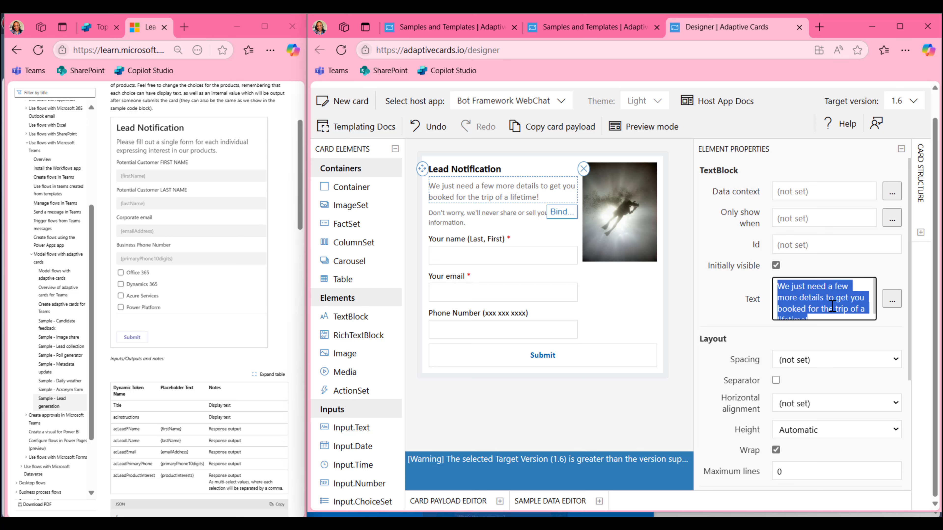
text(Pre)
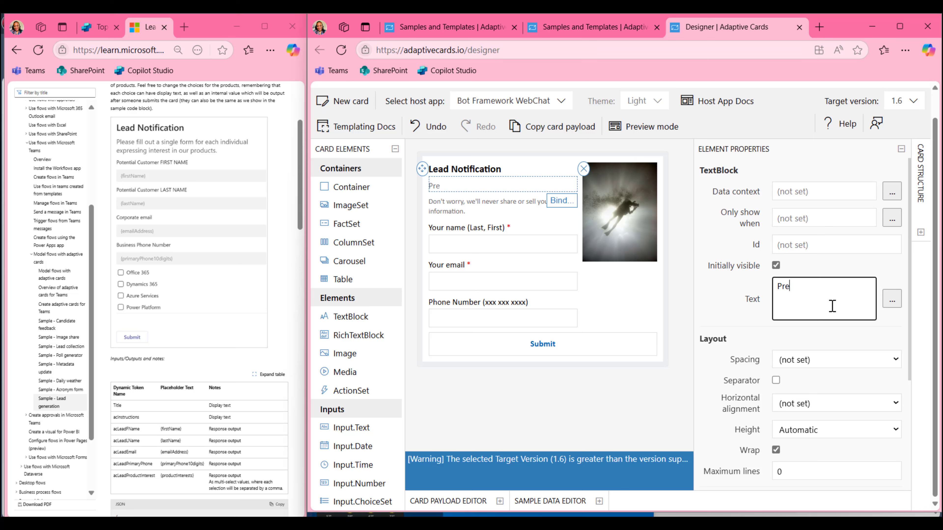
text(lease fill out a single form for)
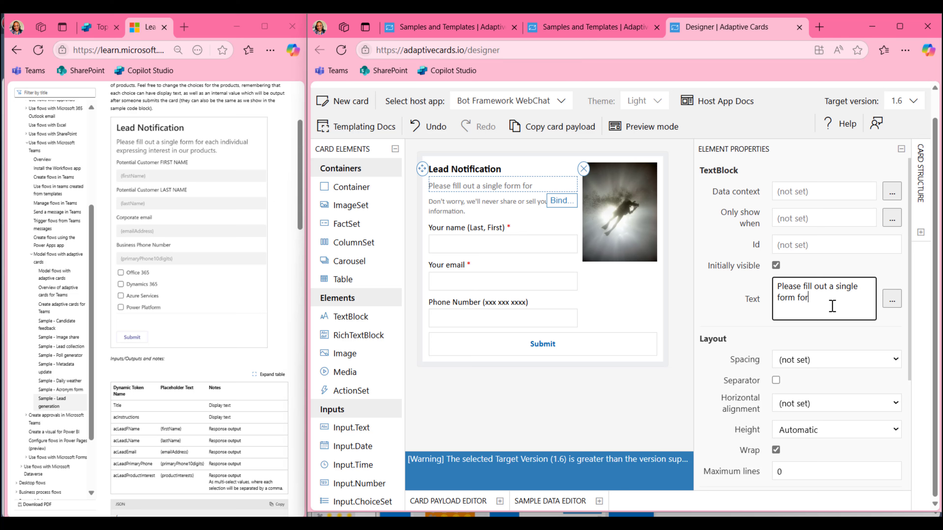
text(a)
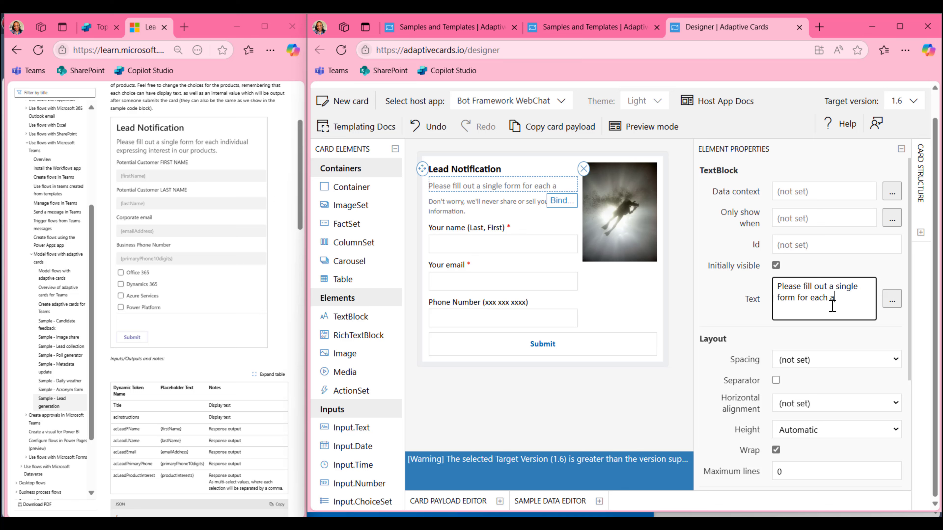
text(ch indici)
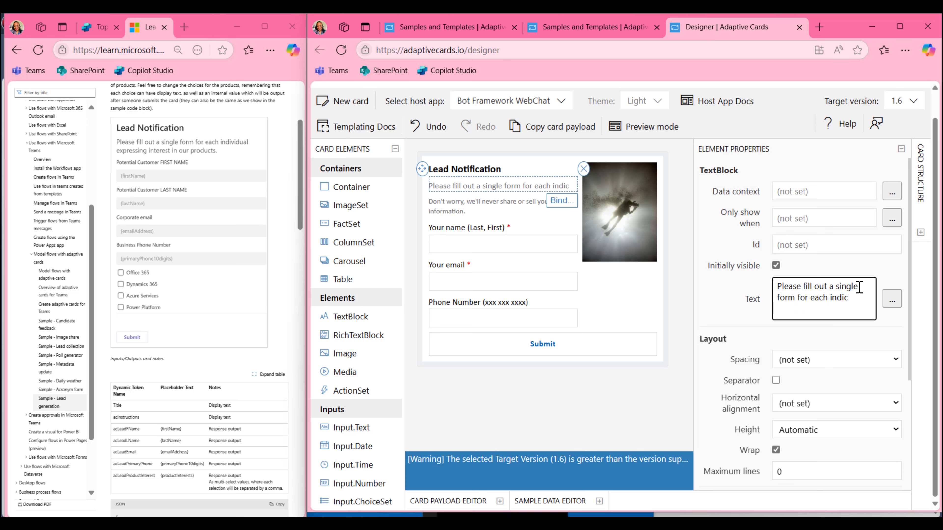
key(BackSpace)
key(BackSpace)
text(vidual e)
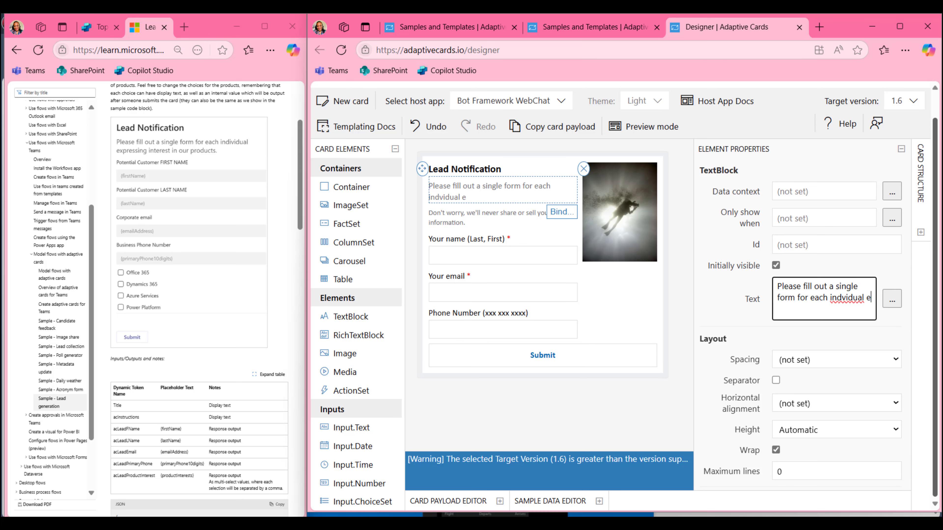
text(xpressing interest)
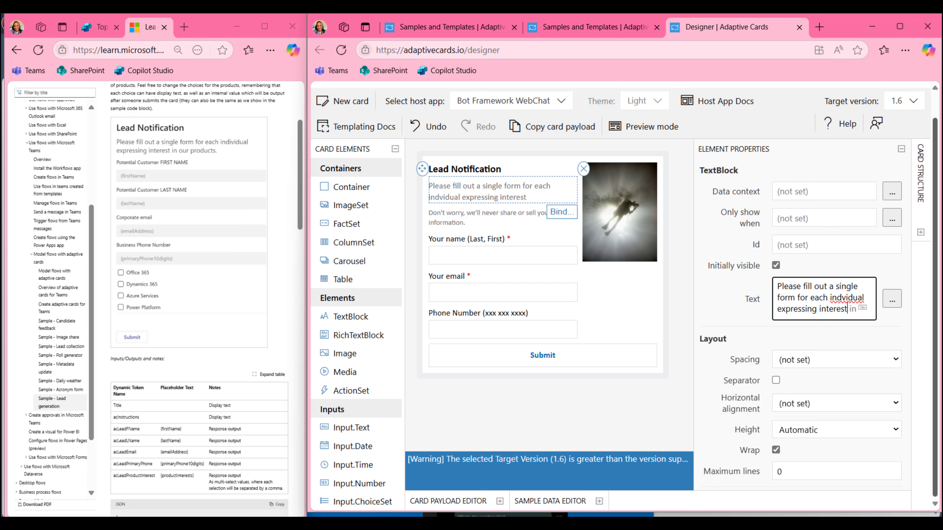
text( in our produ)
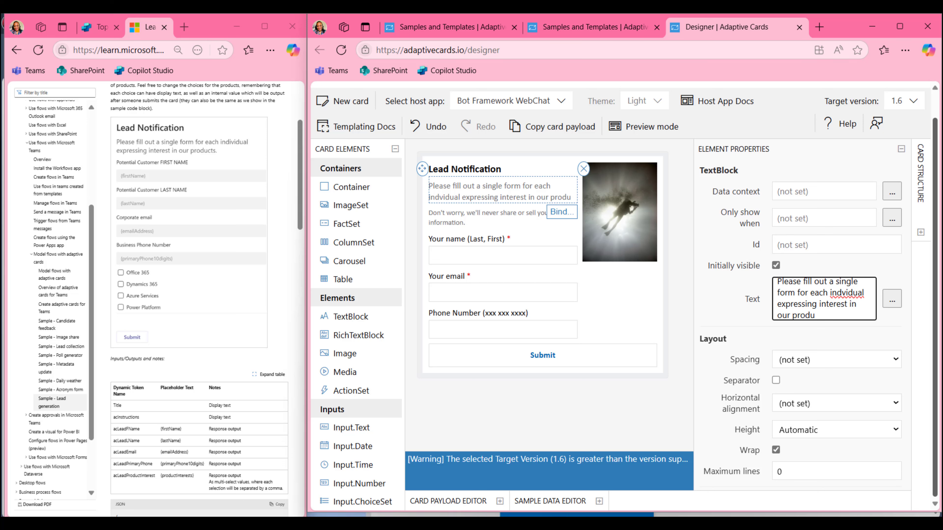
text(cts.)
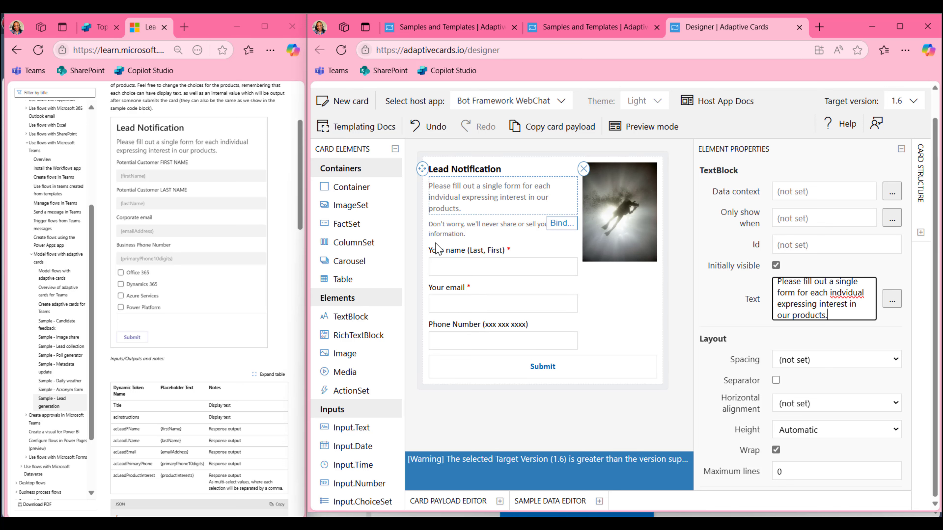
click(449, 234)
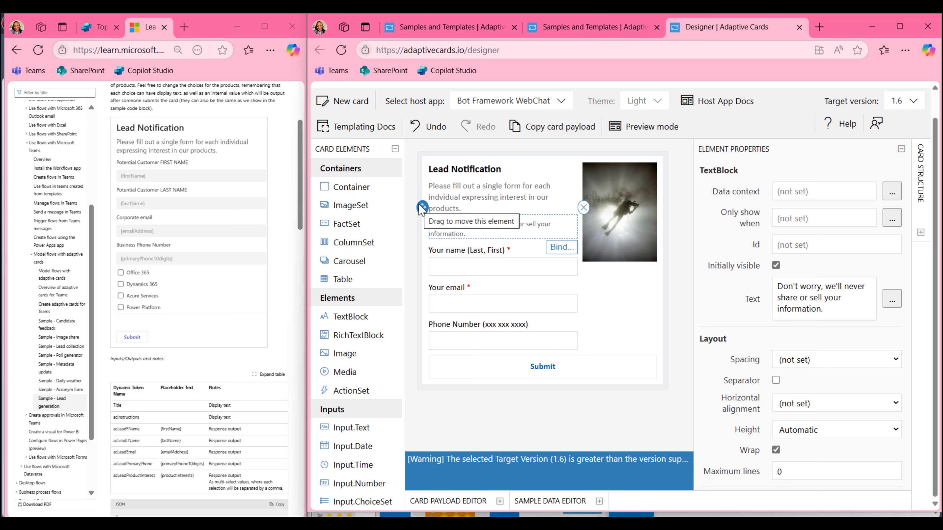
Move the 'Don't worry' privacy note above Submit, then delete it from the card
drag(423, 215, 427, 307)
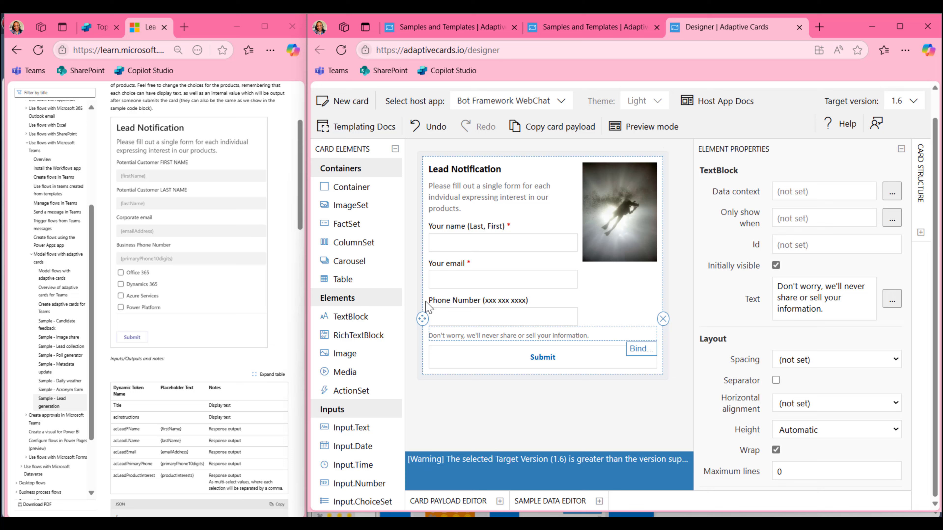
click(664, 319)
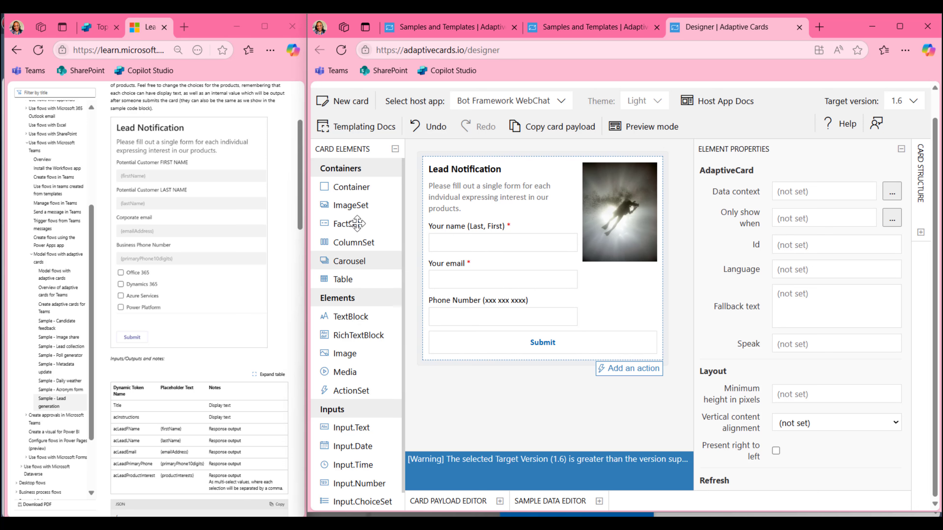
scroll(356, 225, down, 1)
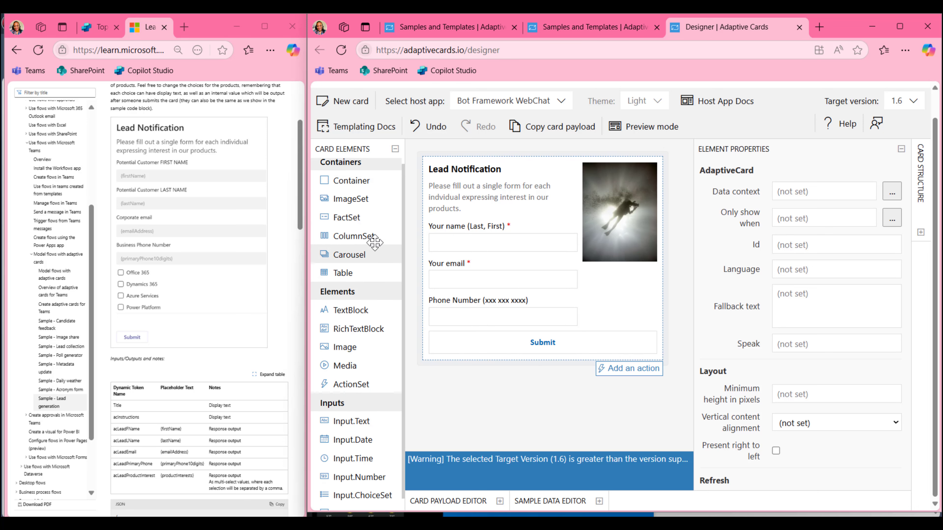
scroll(375, 242, up, 1)
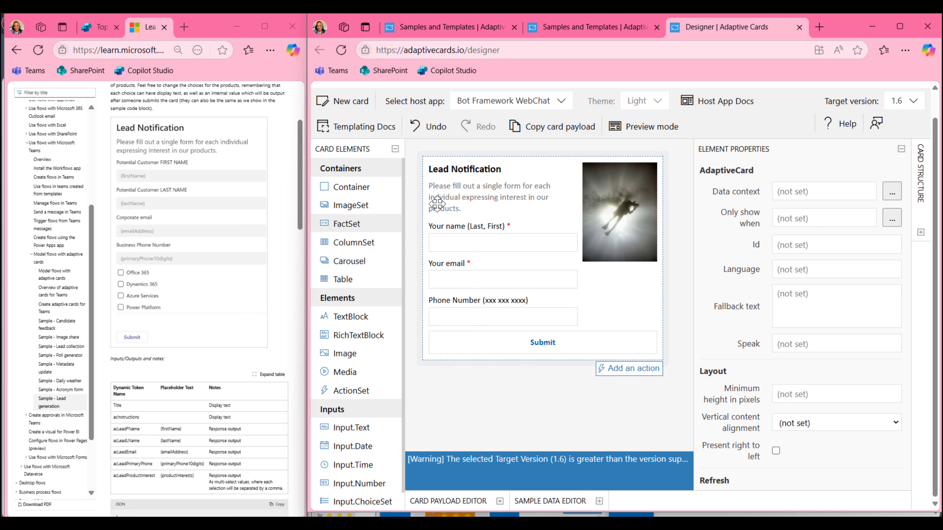
Collapse Element Properties and expand the Card Structure tree
click(479, 176)
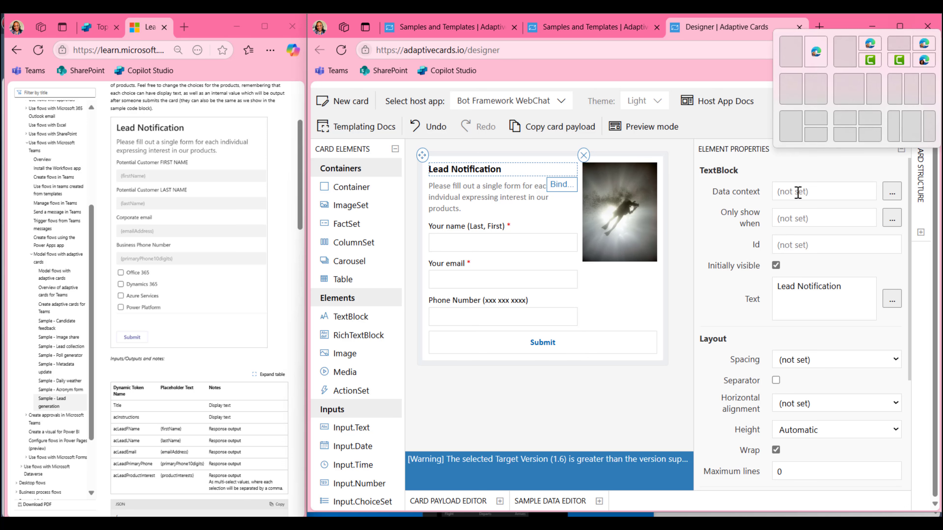
click(902, 150)
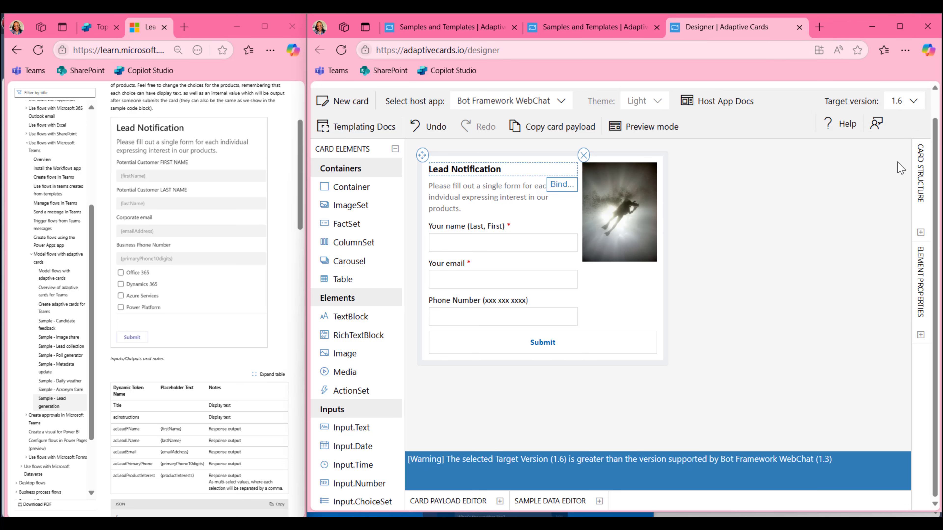
click(921, 232)
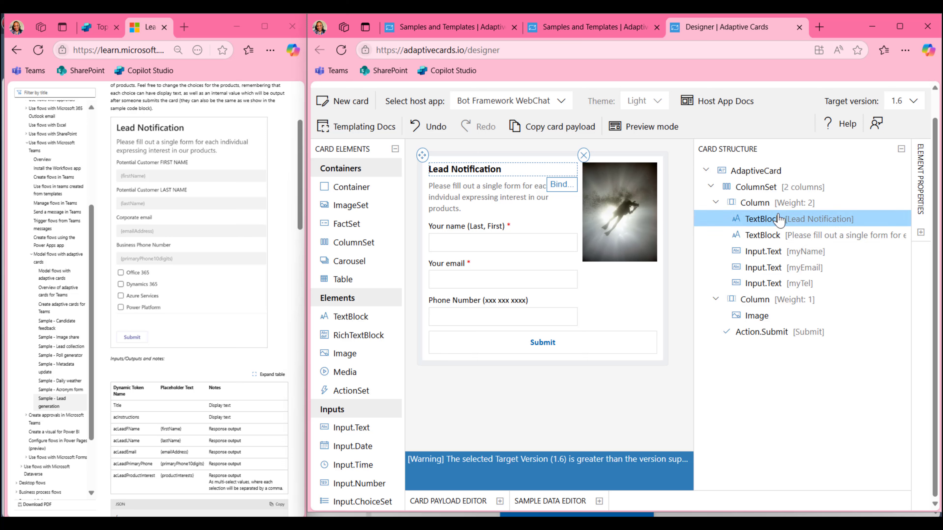
click(478, 208)
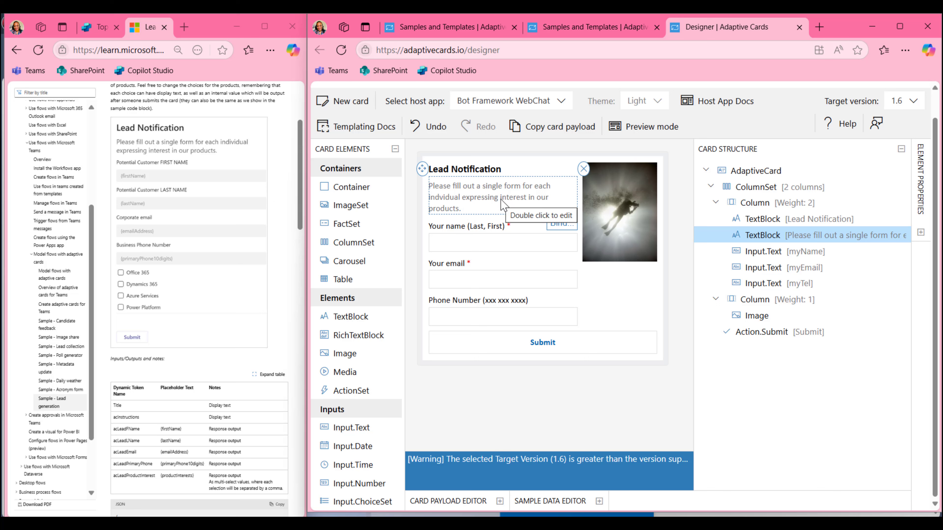
Inspect the myName and myEmail inputs, then add and remove a trial Input.Date
click(746, 255)
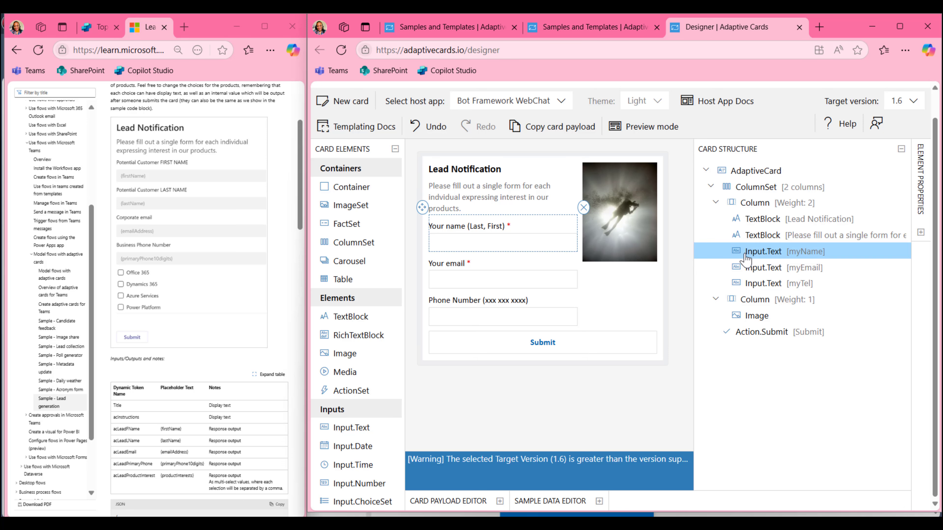
click(753, 274)
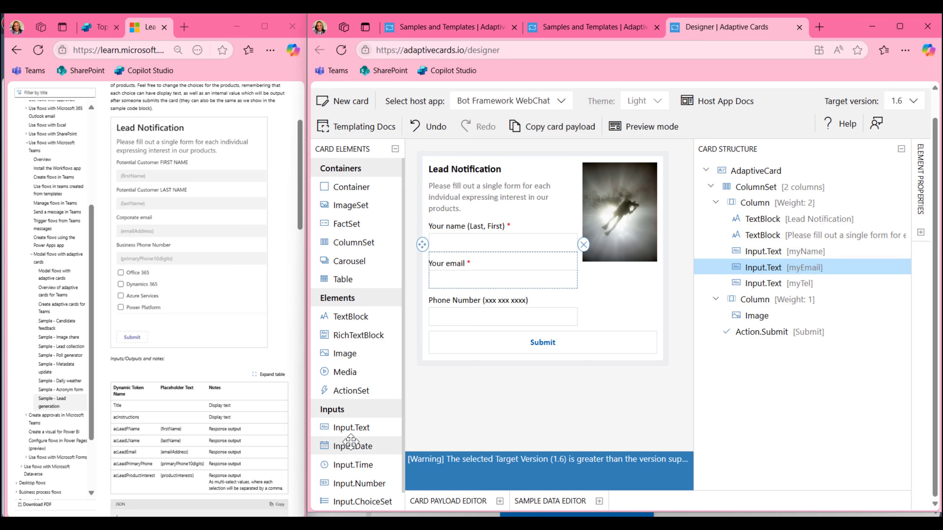
drag(351, 446, 464, 264)
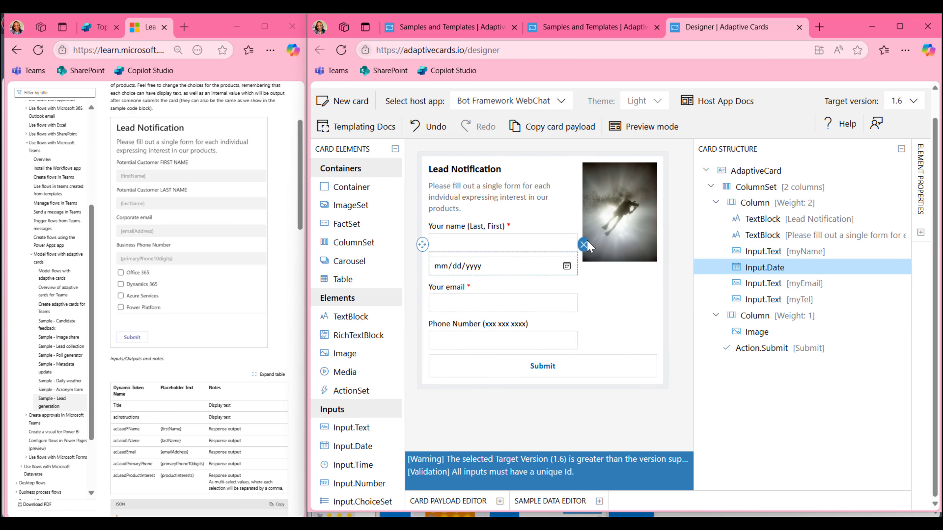
click(584, 244)
scroll(349, 424, down, 1)
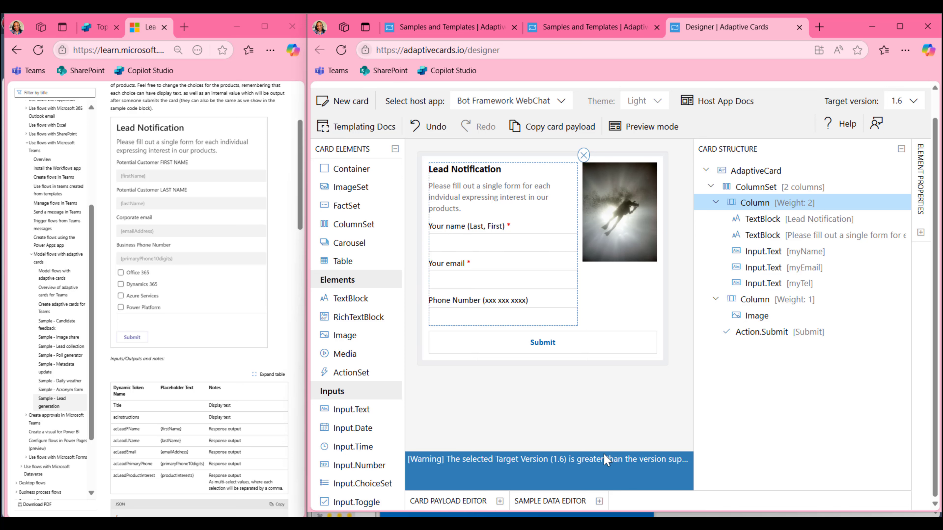
Reopen Element Properties, collapse Card Structure, and select the 'Your email' input
click(921, 232)
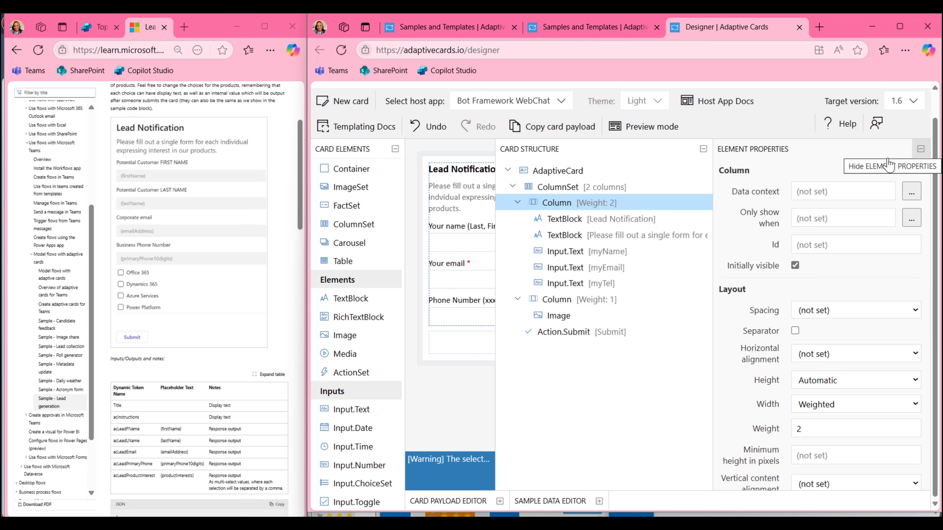
click(703, 150)
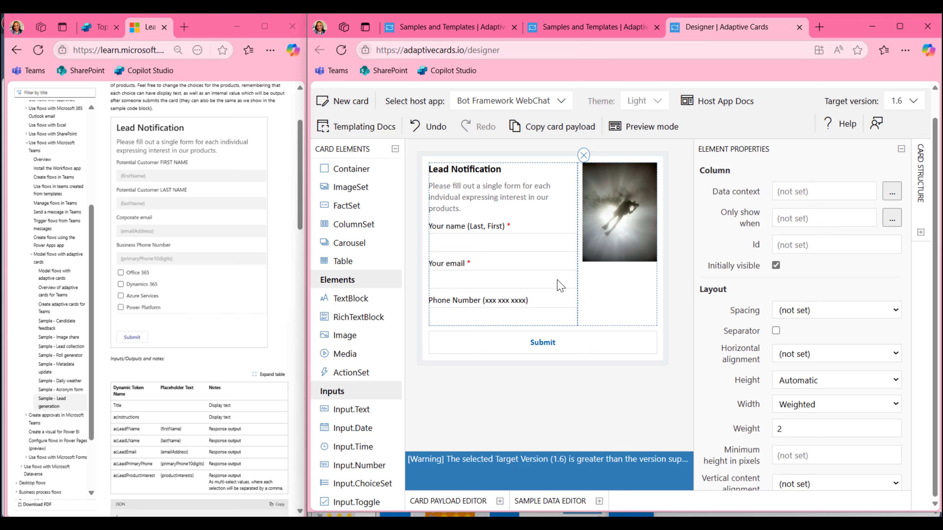
click(496, 281)
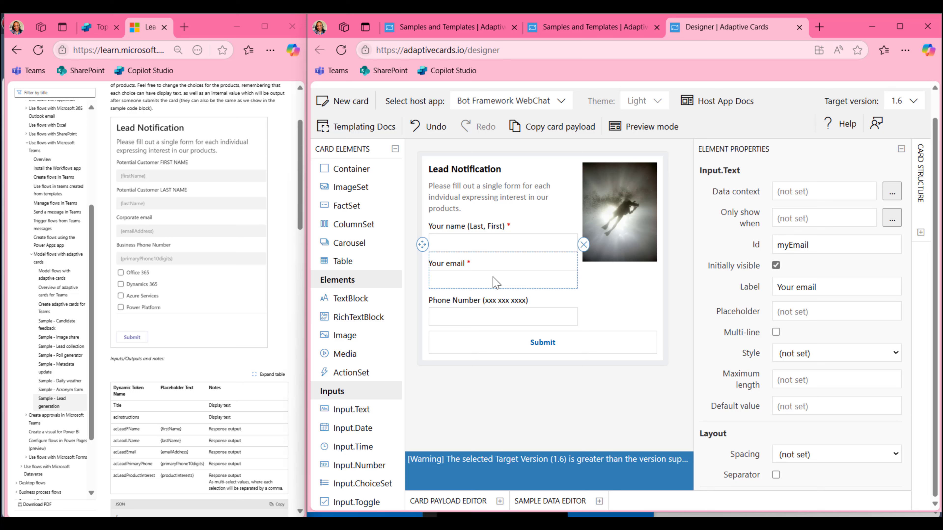
Change the email field's label from 'Your email' to 'Corporate email'
scroll(857, 326, down, 3)
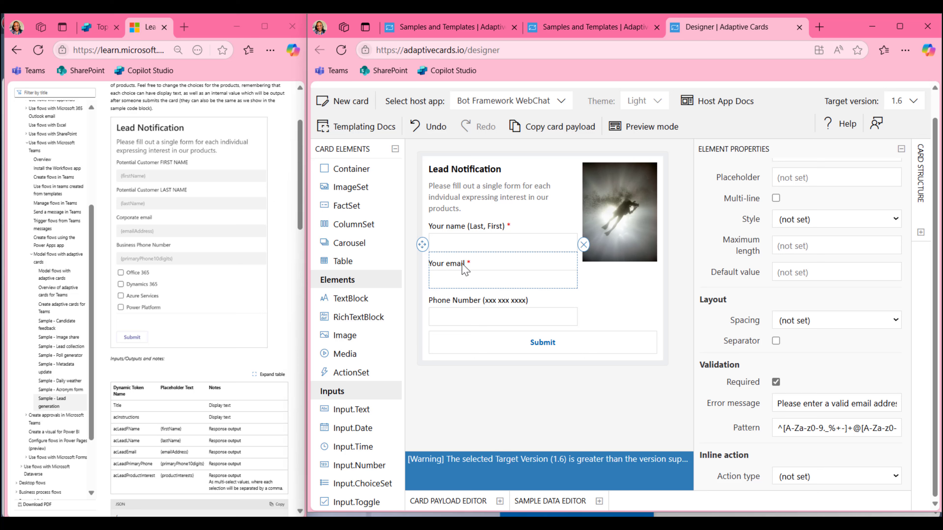
scroll(807, 309, up, 3)
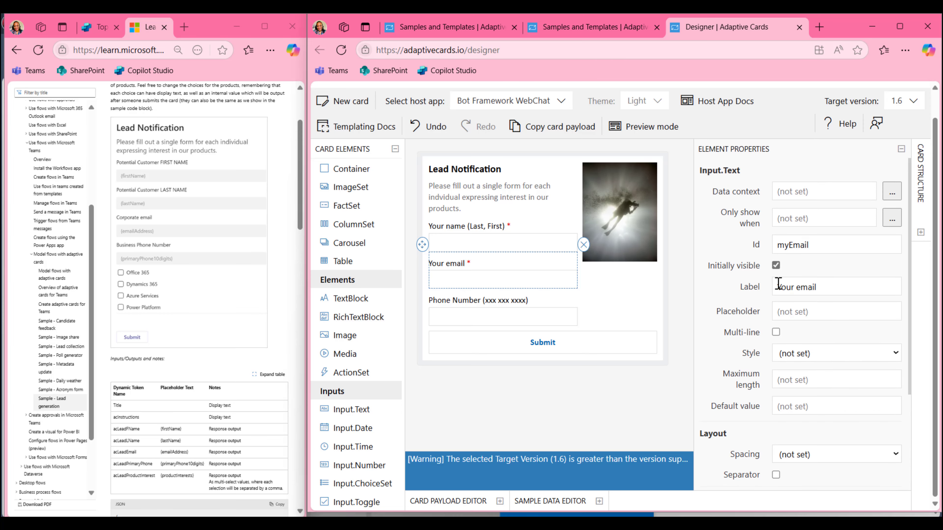
drag(830, 287, 774, 288)
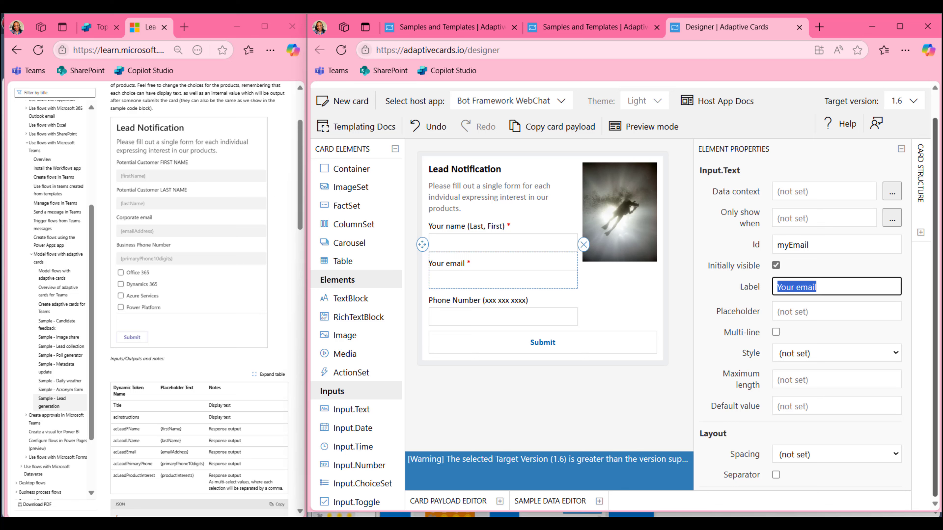
click(778, 287)
text(Corporate)
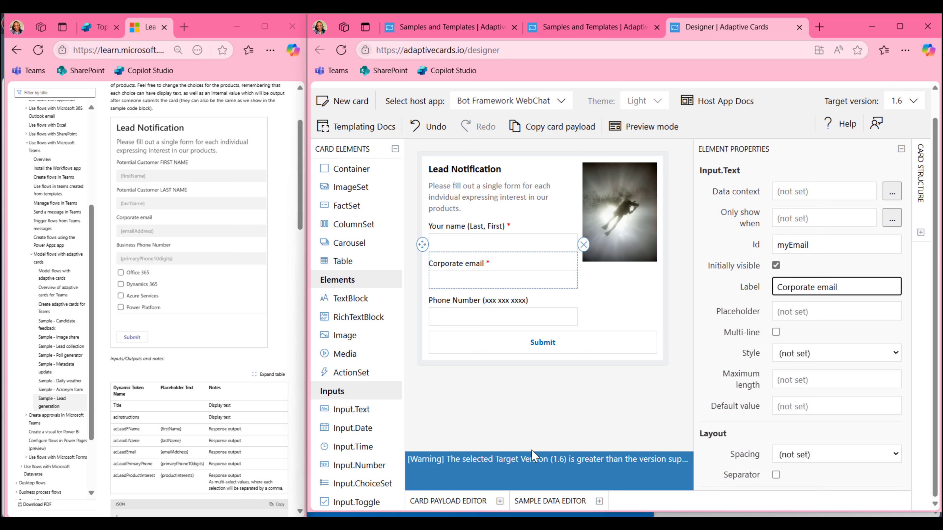
click(466, 232)
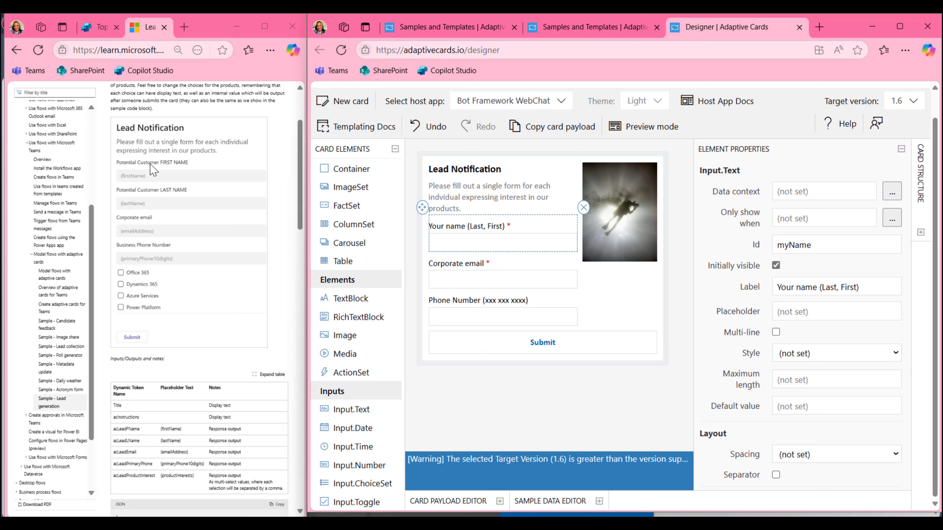
Relabel the 'Your name (Last, First)' field as 'First Name'
triple_click(860, 287)
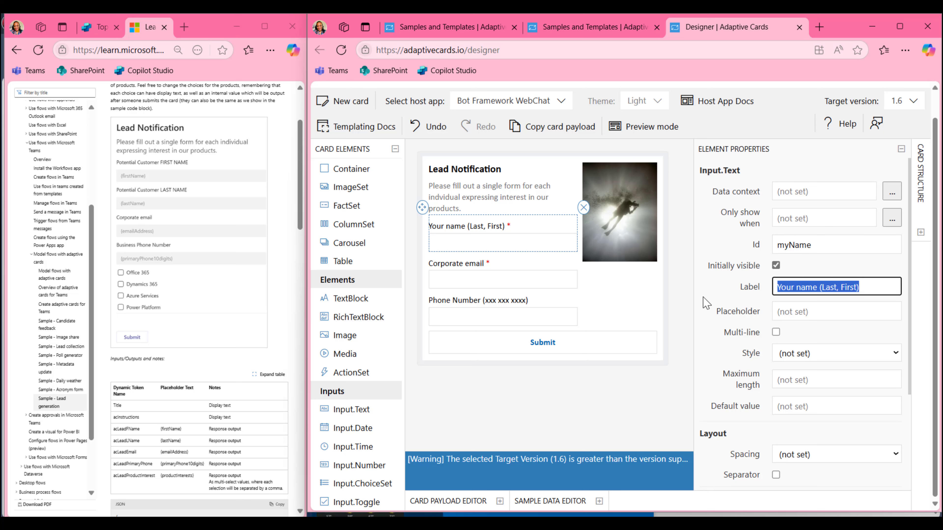
text(Firn)
key(BackSpace)
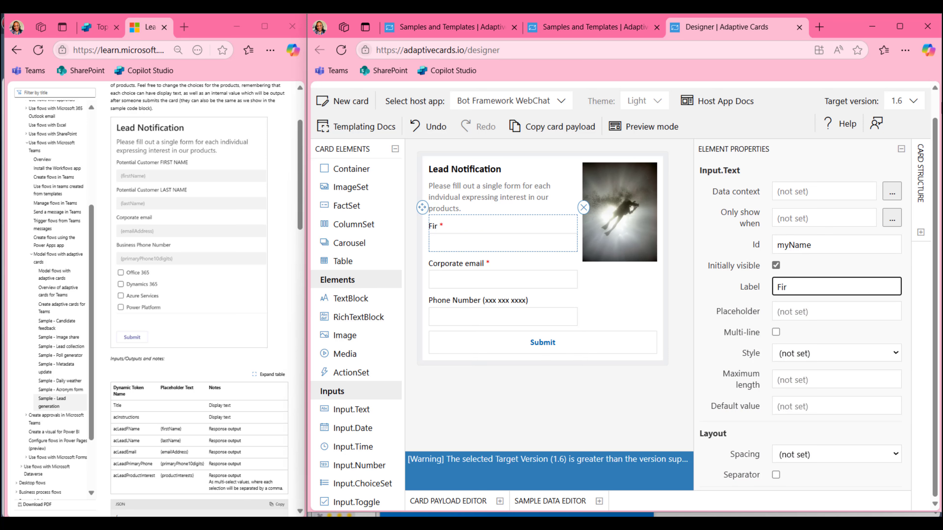
text(st Name)
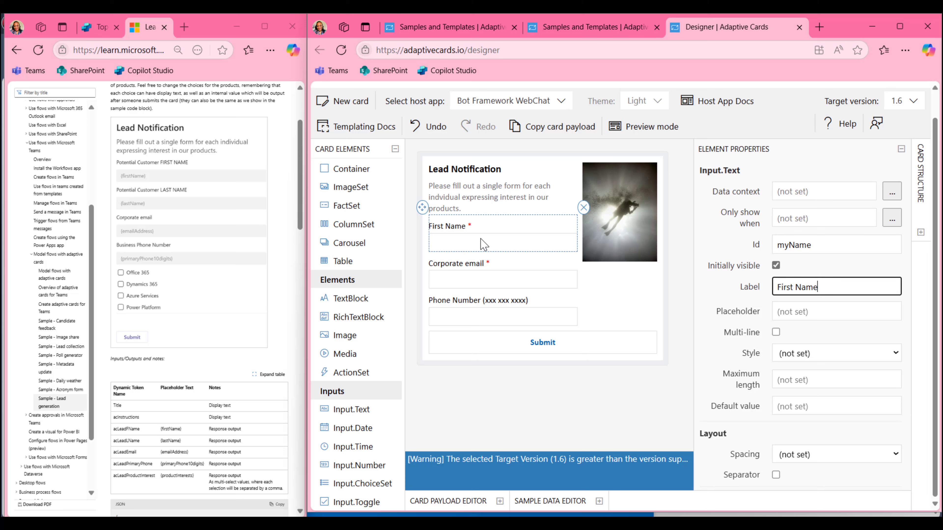
click(501, 280)
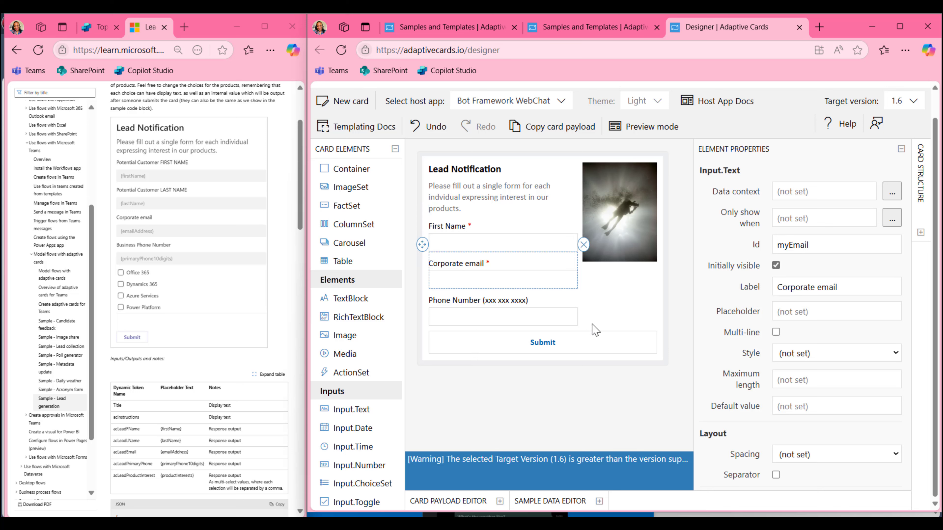
click(504, 234)
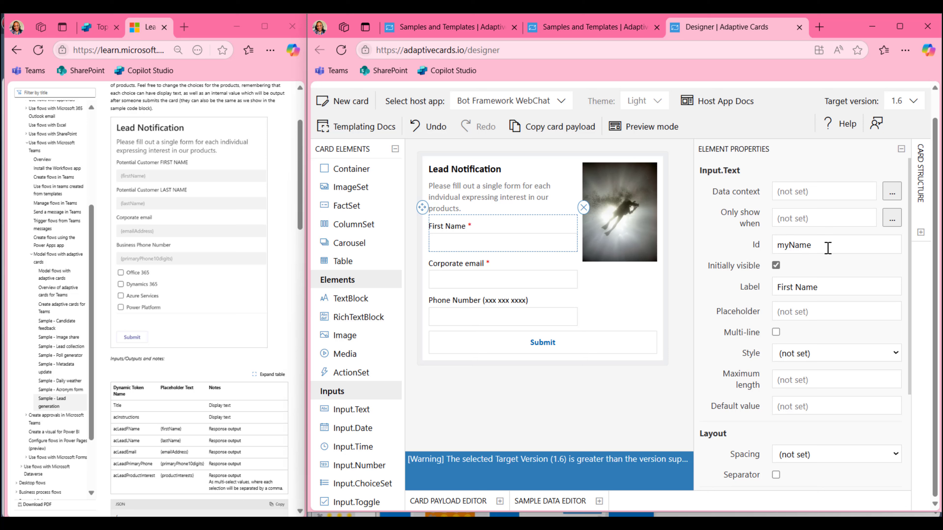
Change that field's label to 'Last Name' and its Id from myName to myLastName
click(826, 247)
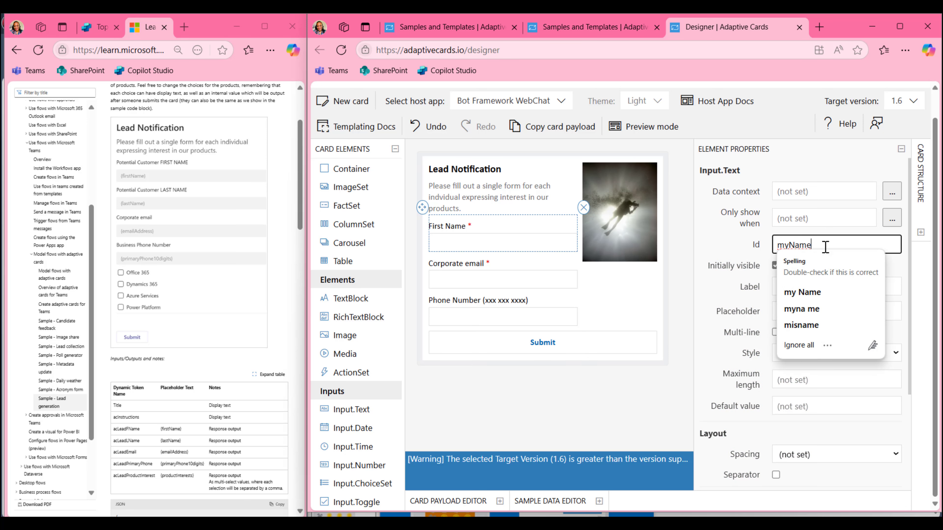
click(727, 255)
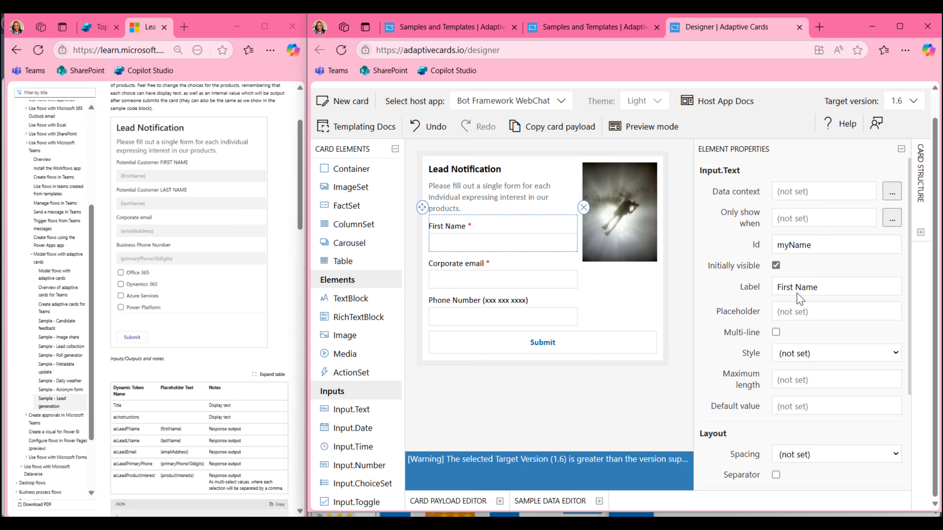
drag(797, 287, 776, 287)
text(Las)
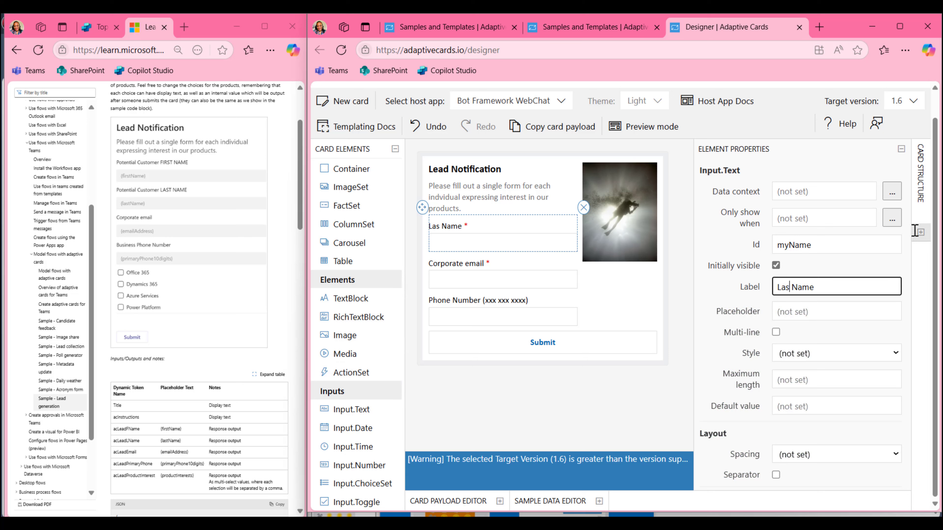
text(t)
click(791, 246)
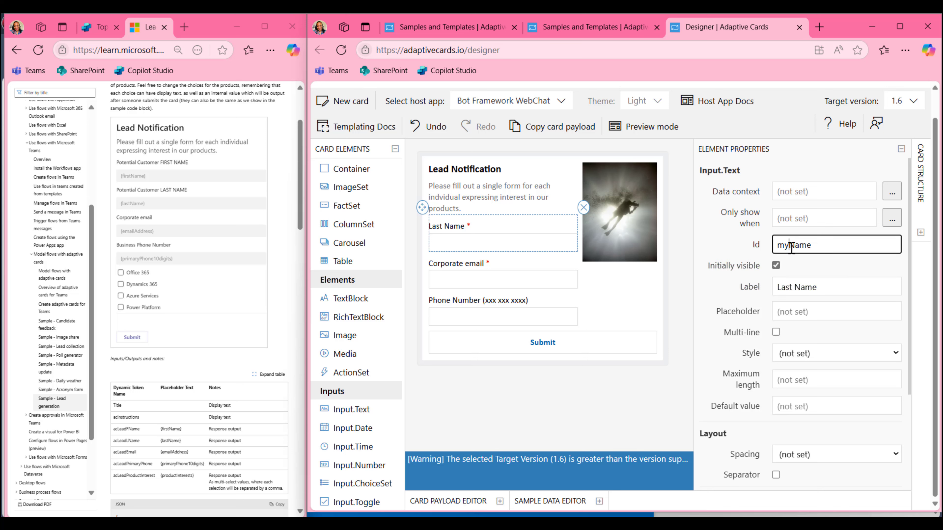
text(Last)
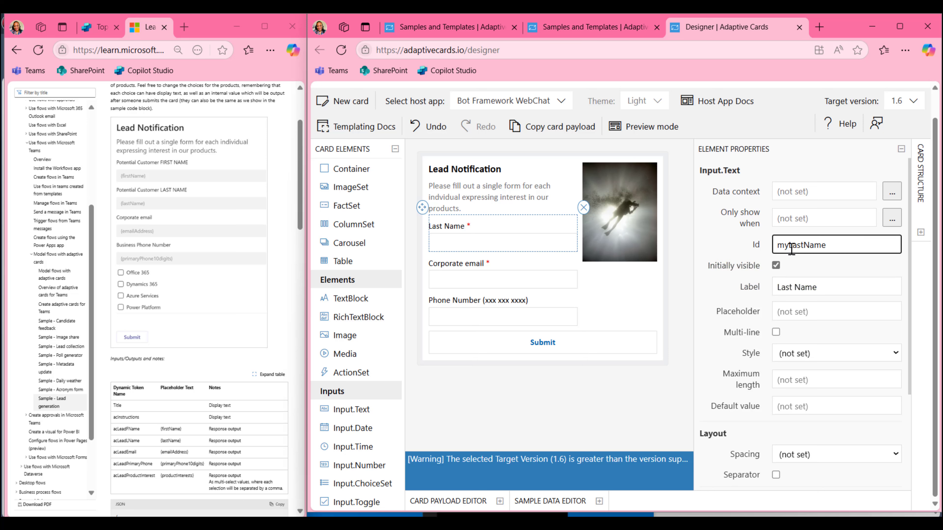
click(850, 286)
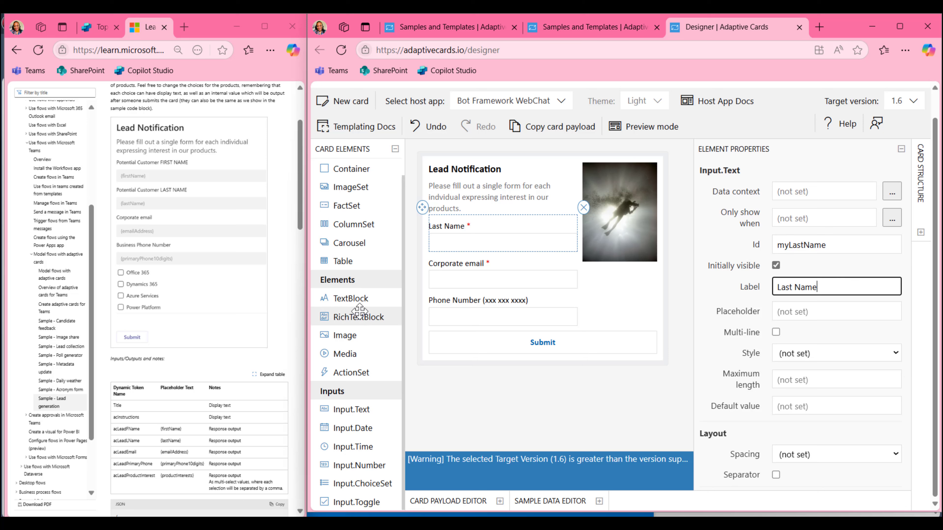
Add a new text input labelled 'First Name' with placeholder 'Enter your first name.'
drag(352, 409, 464, 229)
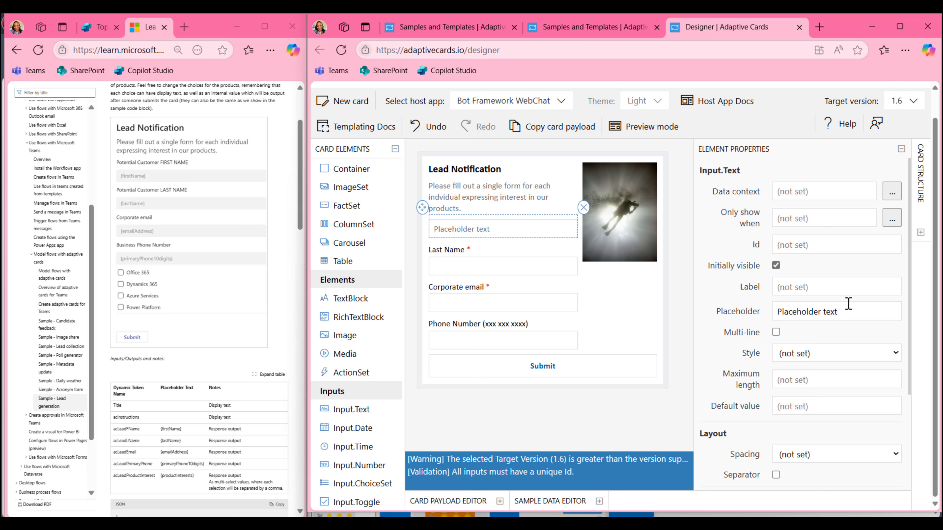
click(823, 287)
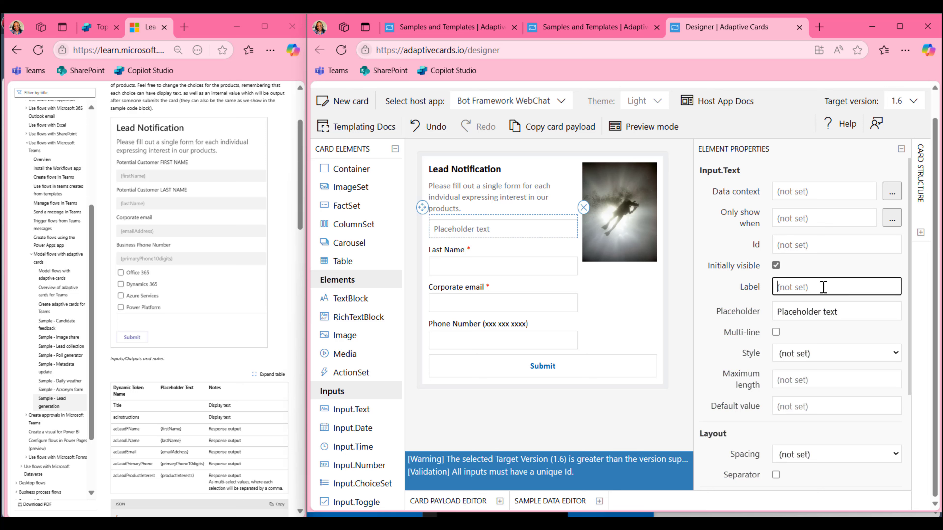
text(First Name)
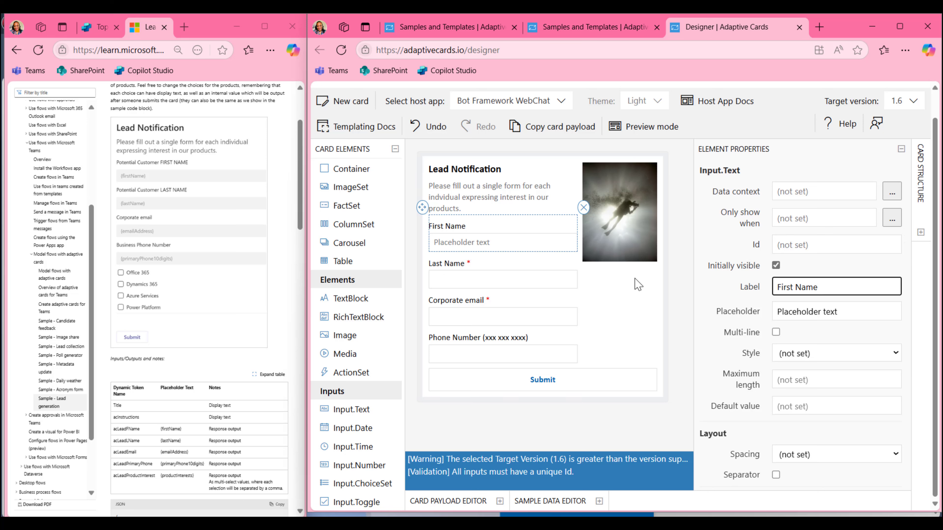
scroll(852, 362, down, 4)
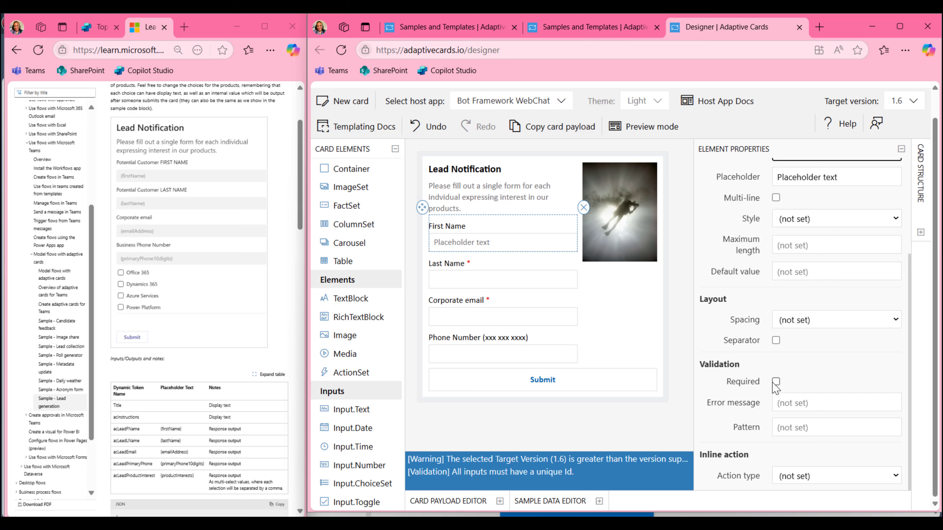
scroll(817, 388, up, 4)
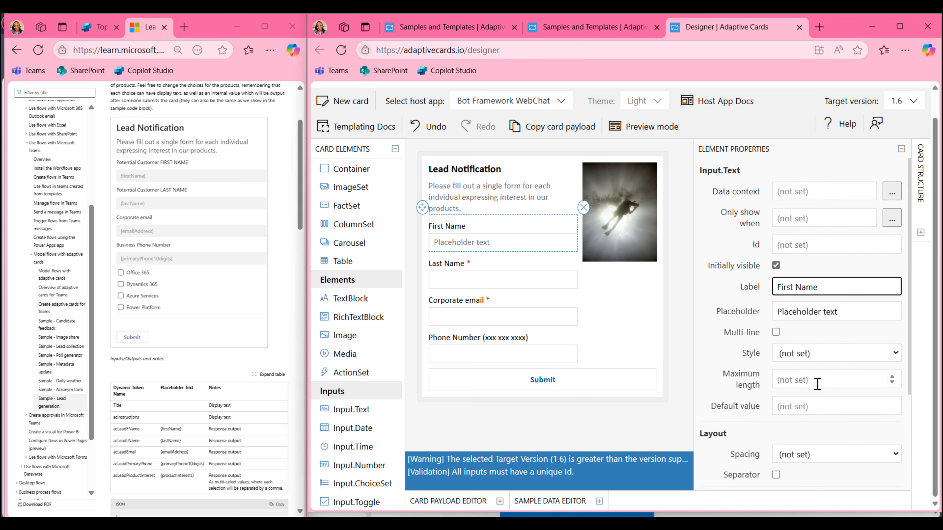
key(Tab)
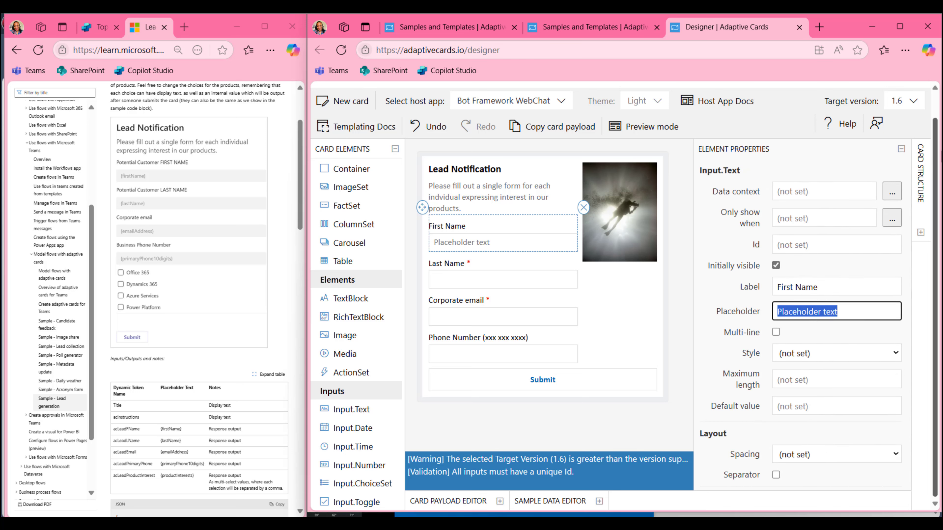
text(Enter your first name.)
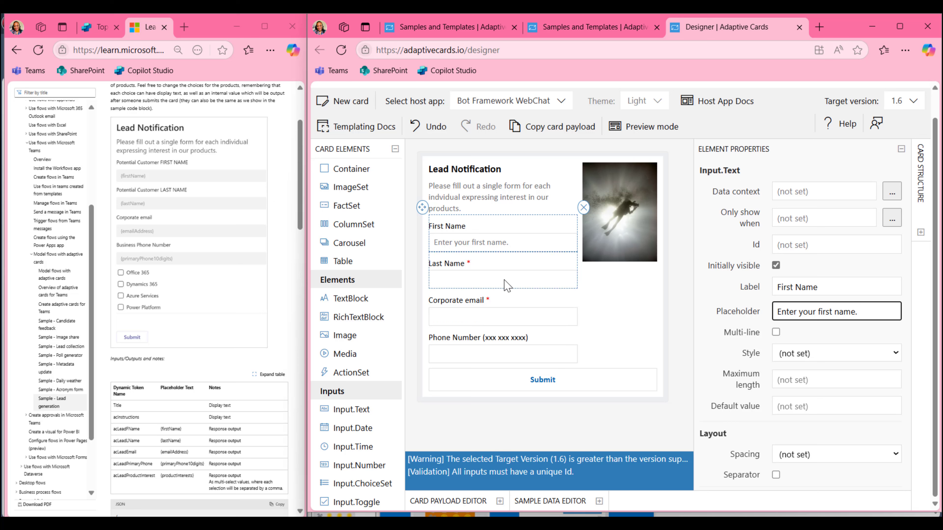
click(515, 285)
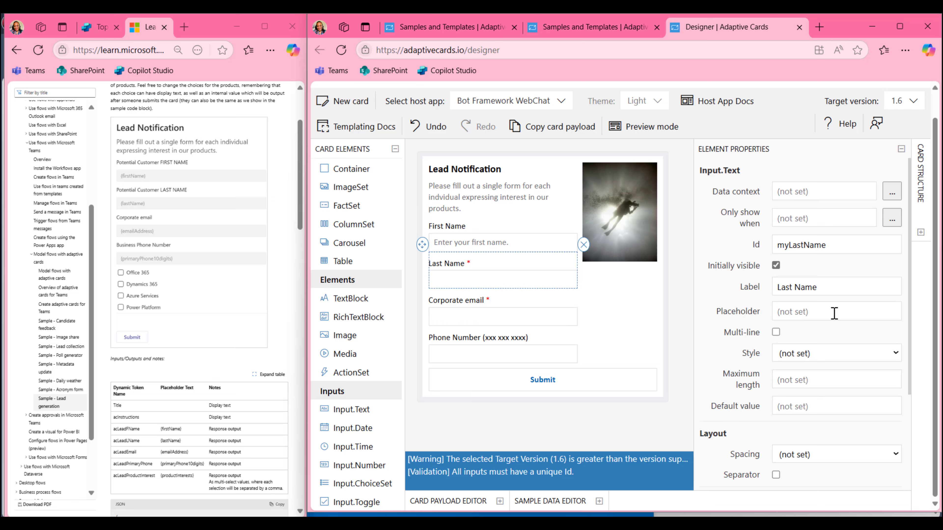
Give Last Name the placeholder 'Enter your last name.' and add a Corporate email placeholder
click(834, 313)
text(Enter)
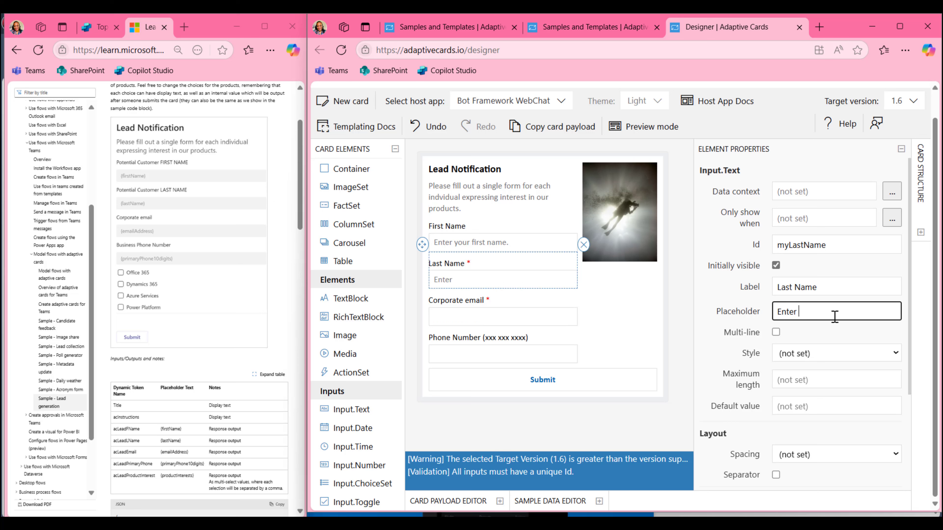
text( your last)
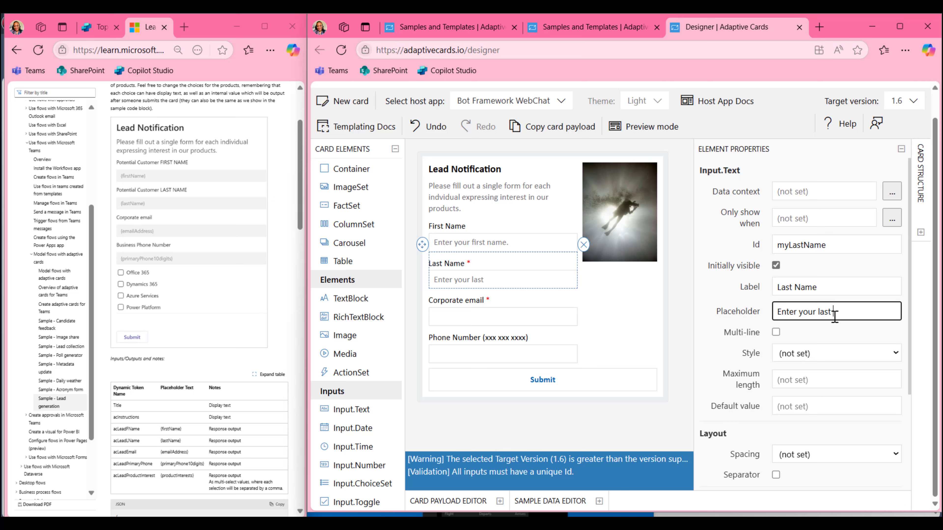
text( name)
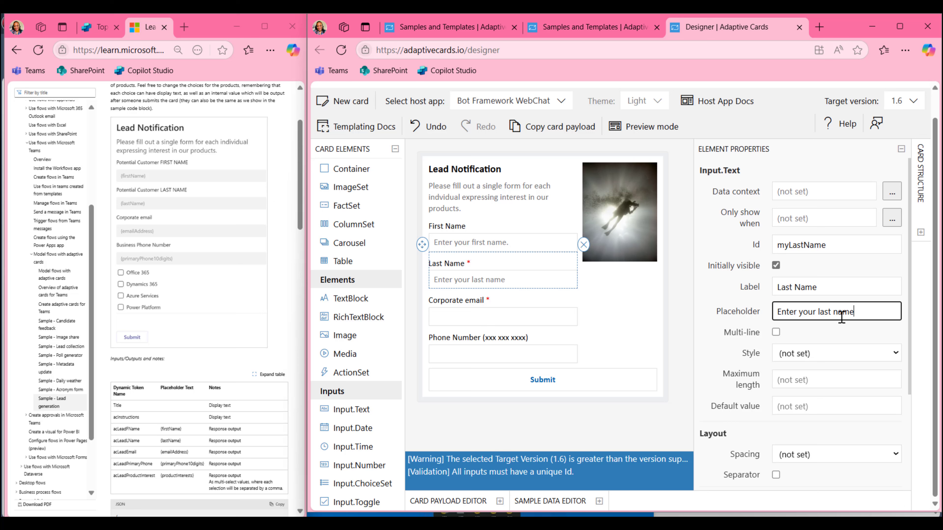
text(.)
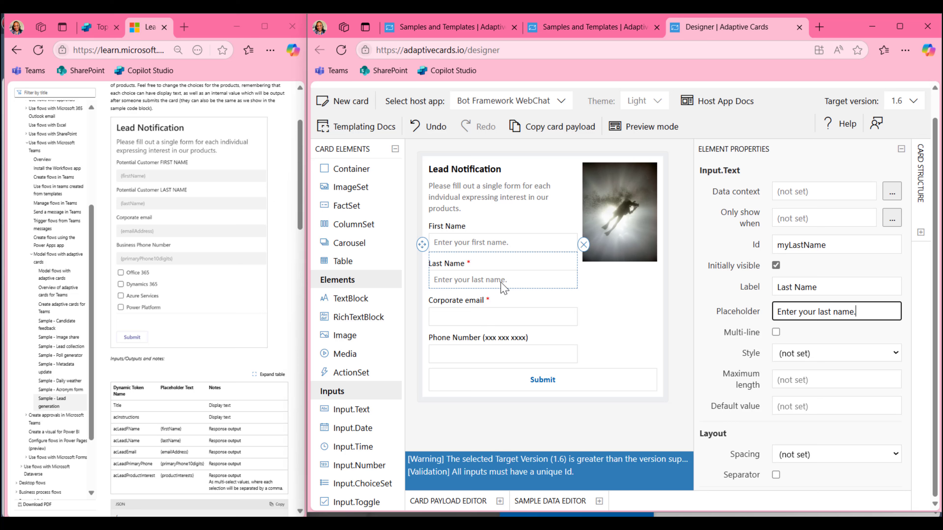
click(504, 297)
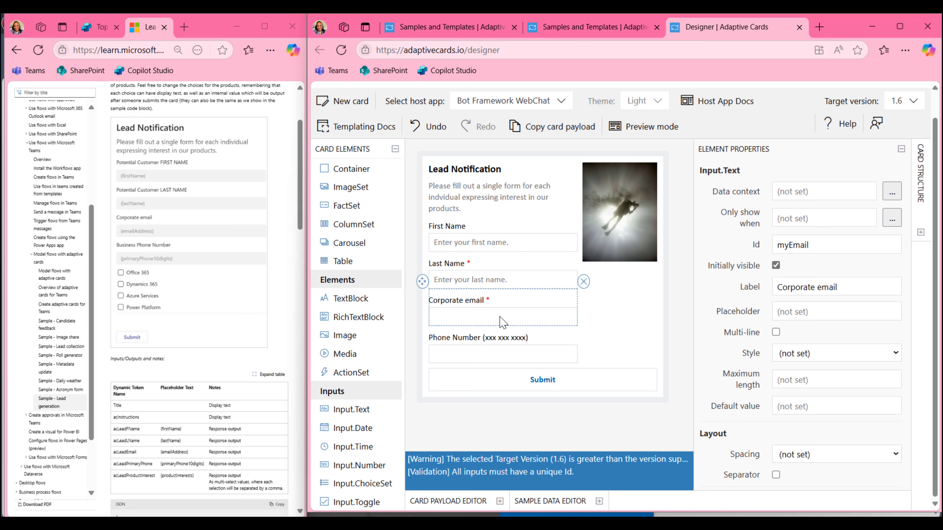
click(802, 312)
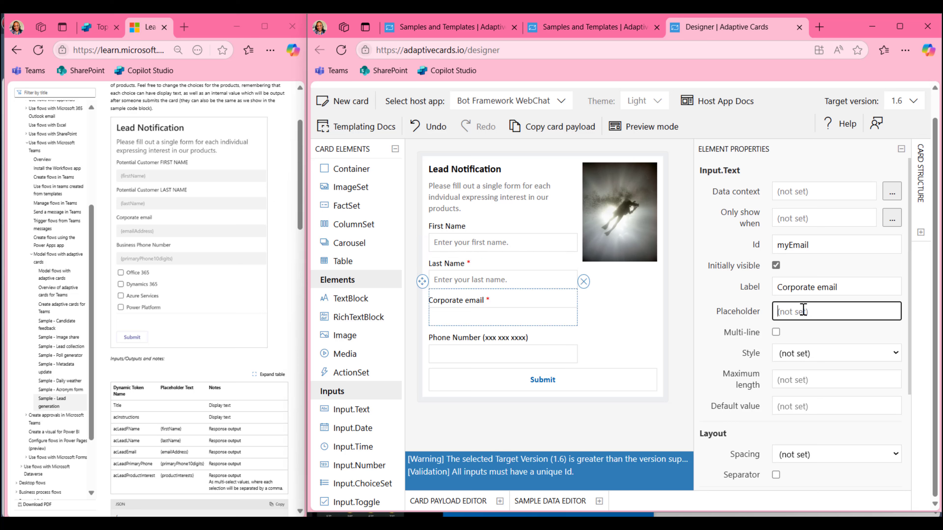
text(Enter your Corporate email)
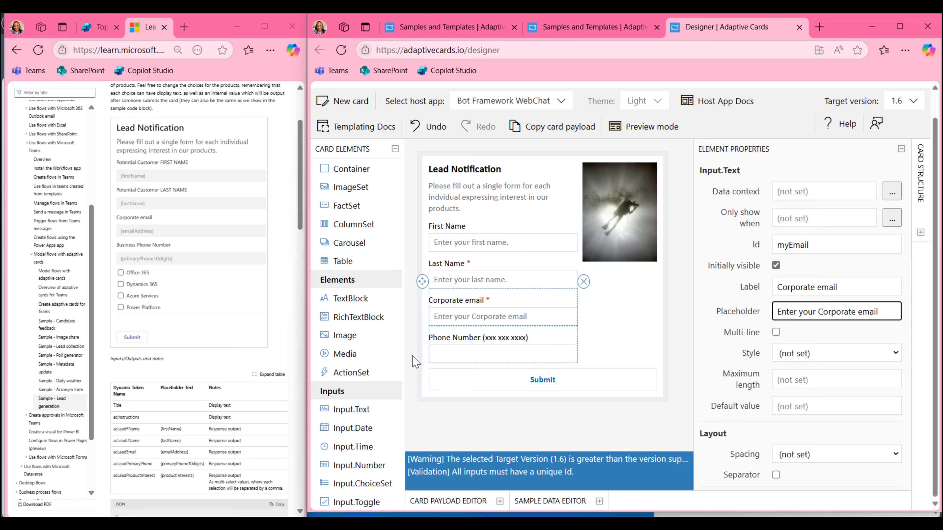
Rename the phone field 'Business Phone Number' and move its (xxx xxx xxxx) format into the placeholder
click(447, 344)
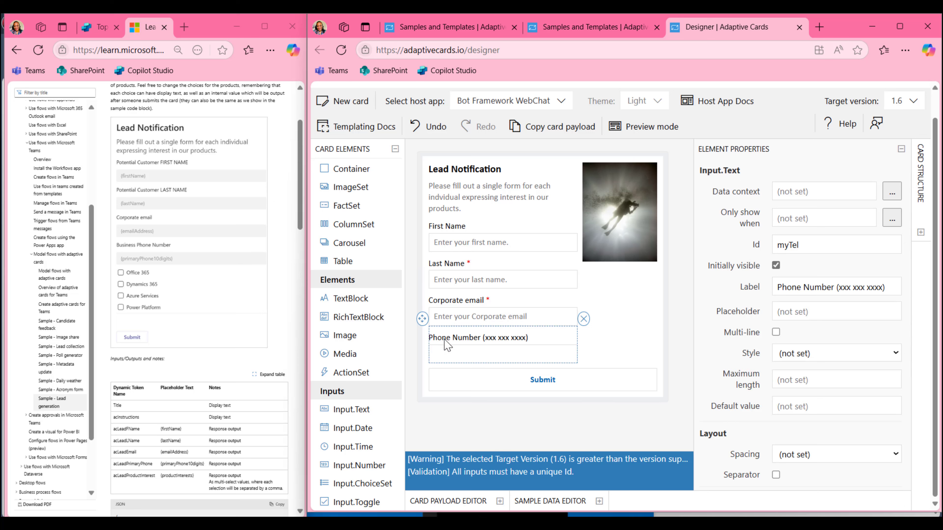
click(777, 288)
text(Business)
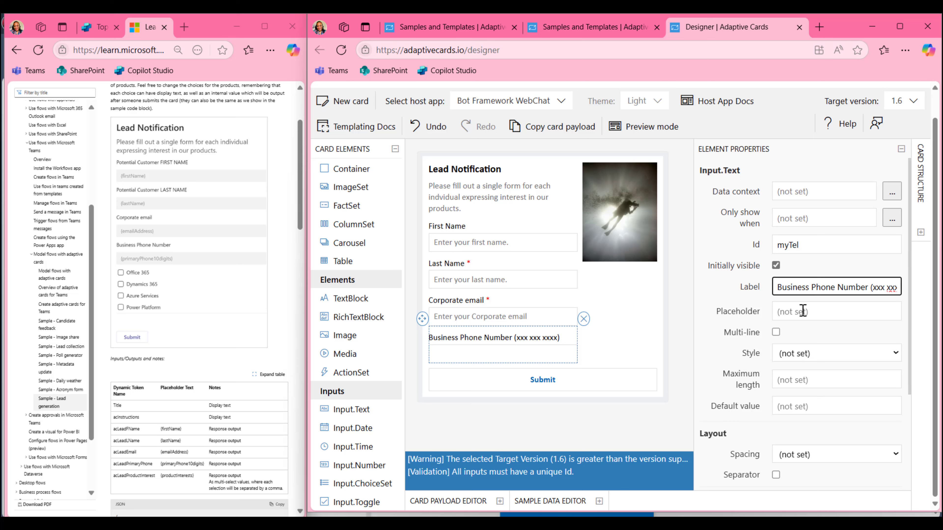
click(848, 310)
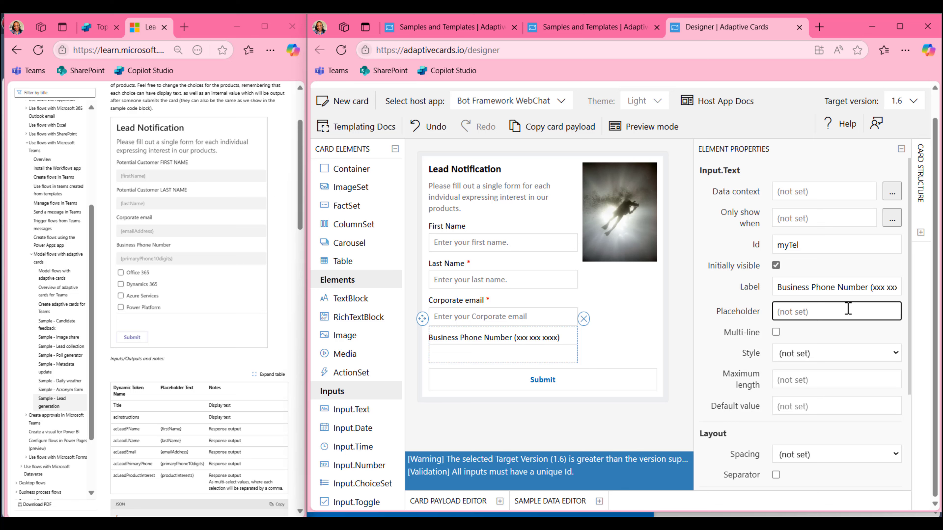
drag(870, 287, 916, 296)
key(ctrl+c)
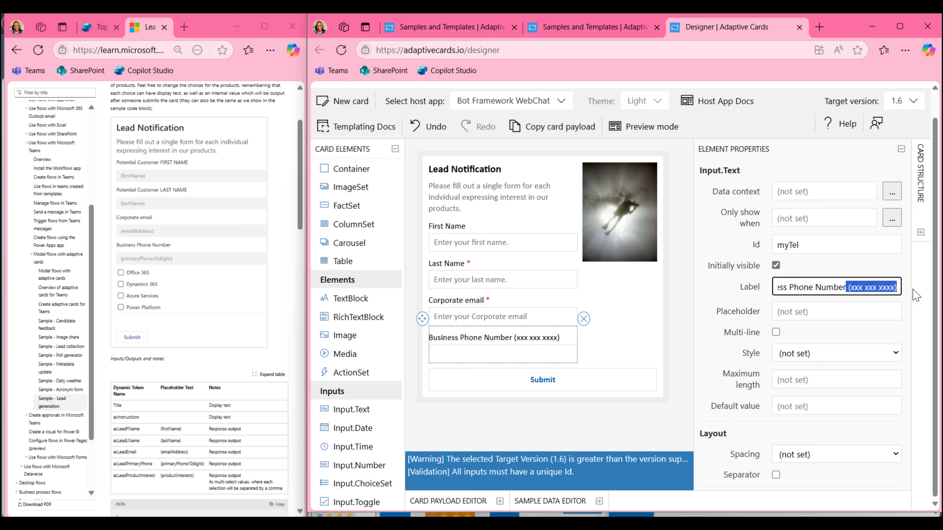
key(BackSpace)
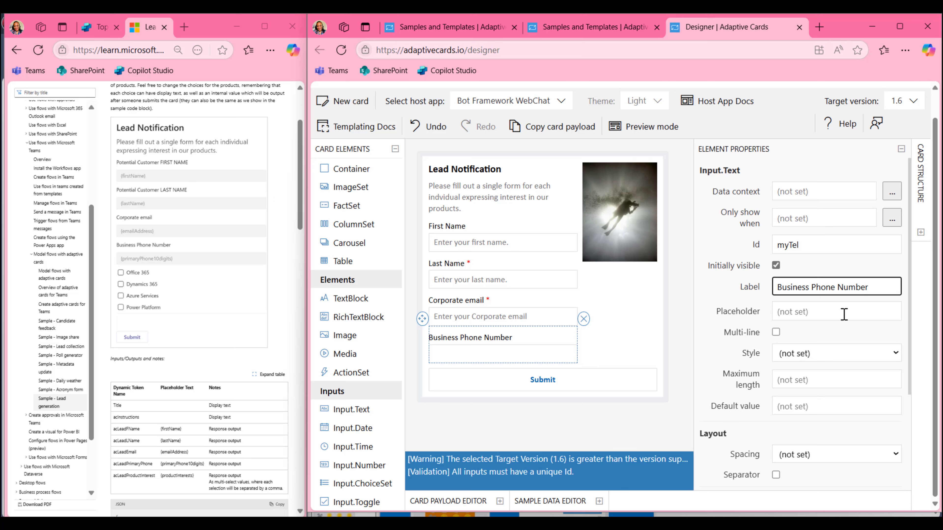
click(840, 316)
key(ctrl+v)
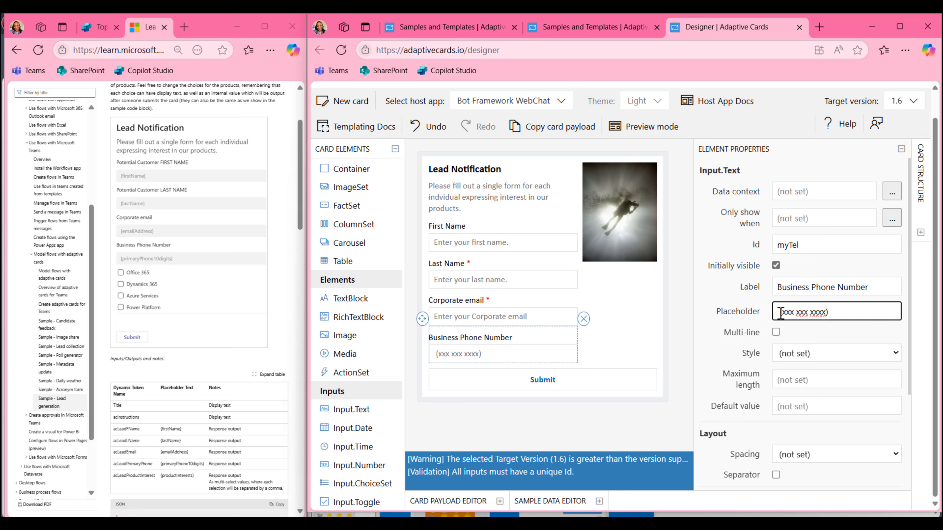
key(Delete)
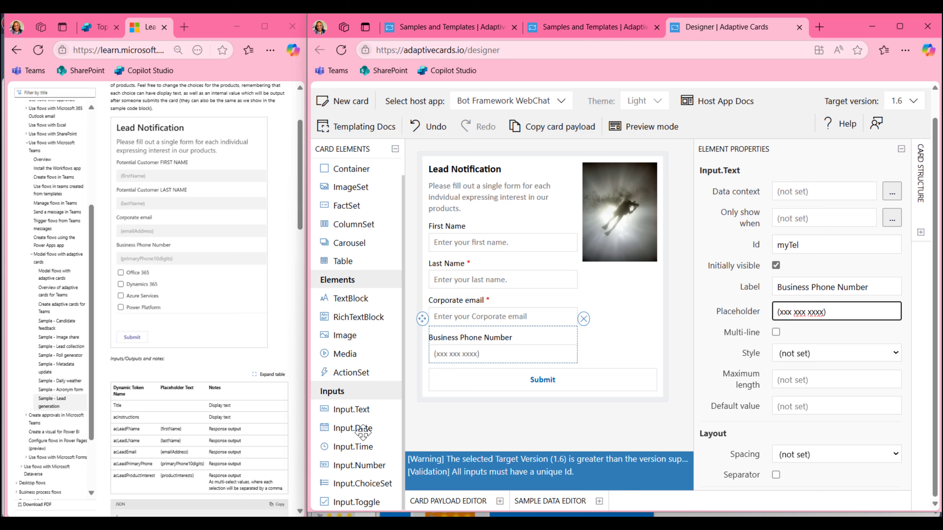
Add an Input.ChoiceSet below the phone field and set its Id to myProductChoice
drag(357, 483, 486, 390)
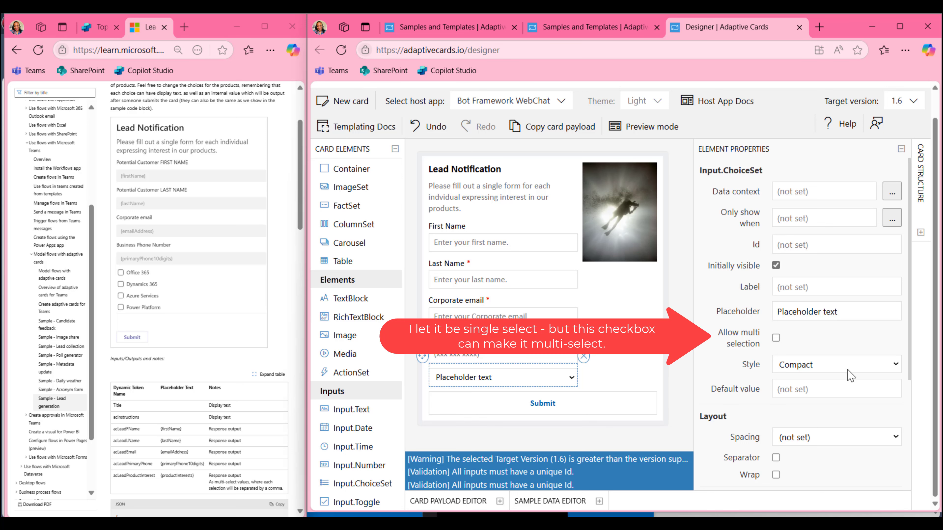
click(828, 251)
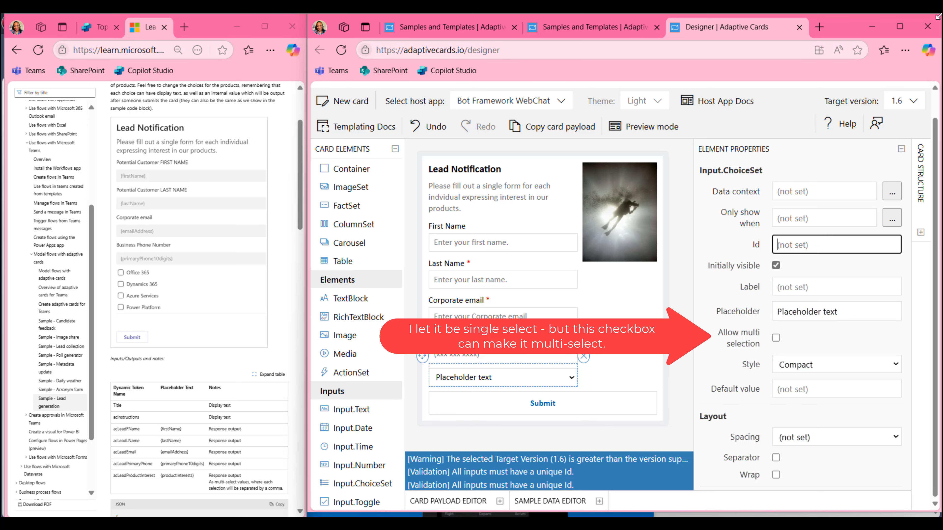
text(idChoice)
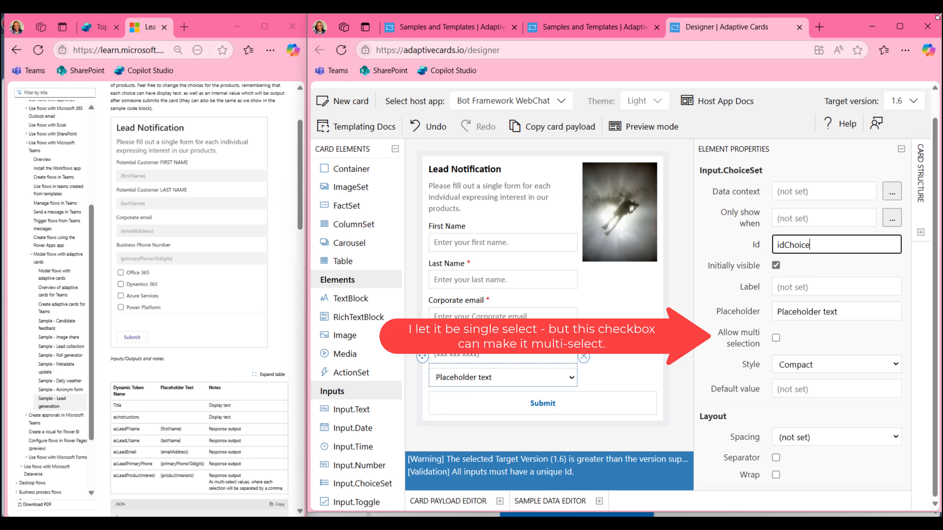
text(Pr)
key(BackSpace)
key(BackSpace)
key(BackSpace)
key(BackSpace)
key(BackSpace)
key(BackSpace)
key(BackSpace)
text(P)
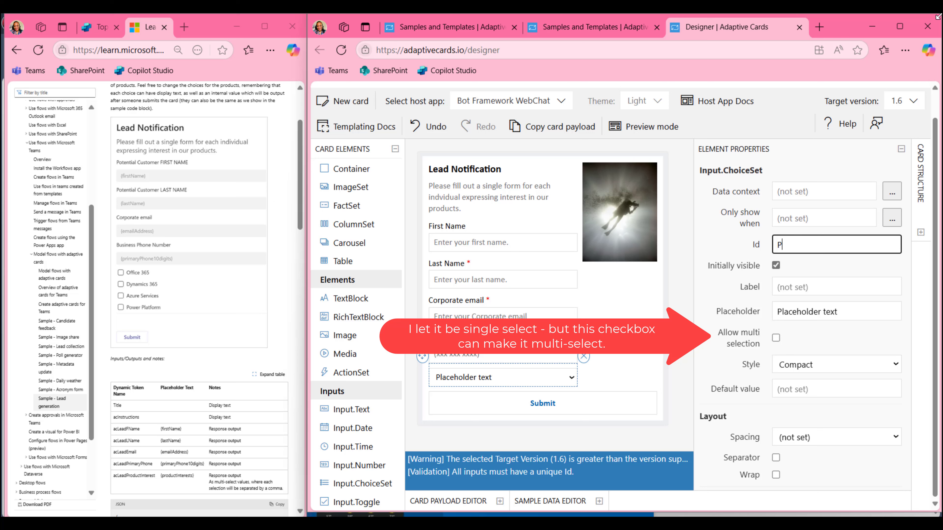
text(roductChoice)
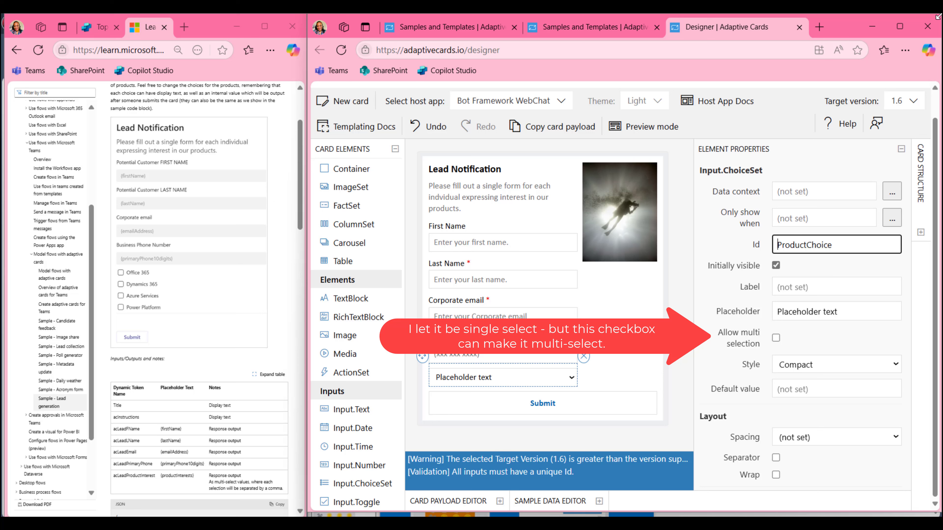
click(777, 245)
text(my)
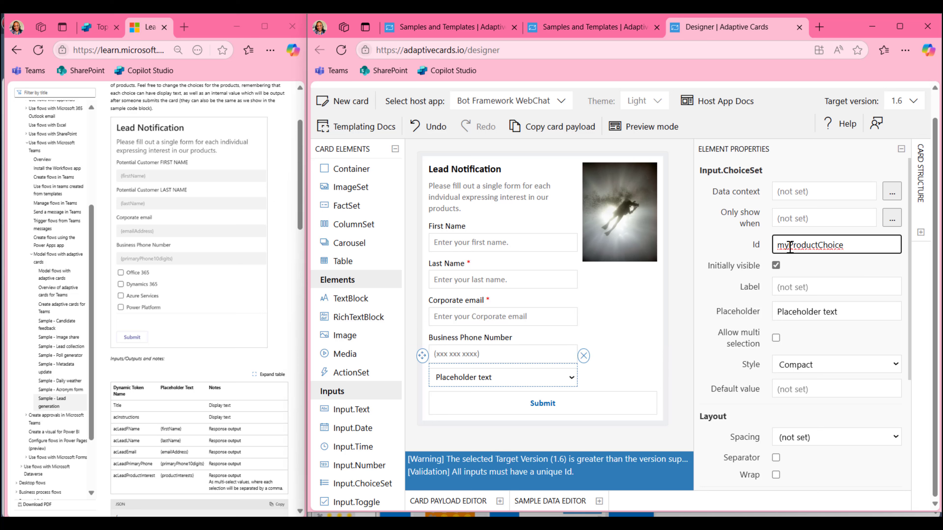
drag(790, 247, 765, 253)
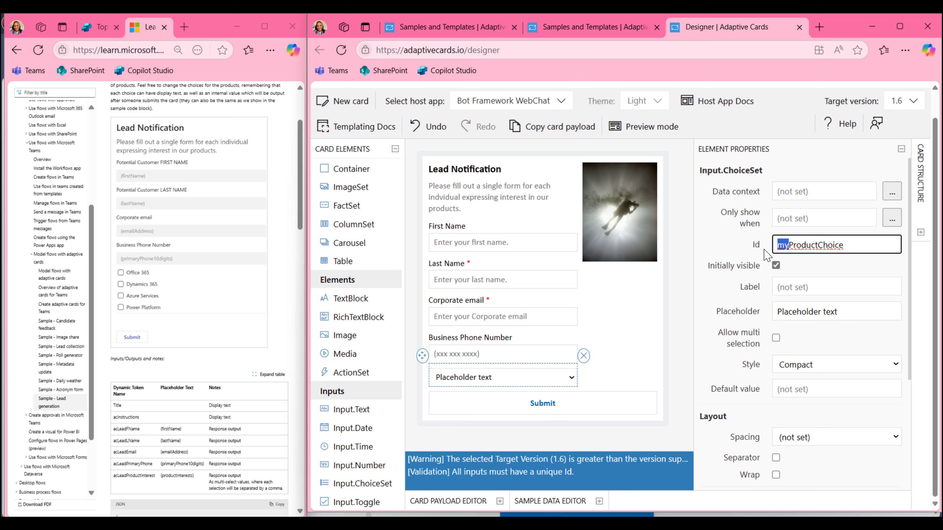
Select the First Name input and start setting its Id to myFirstName
click(492, 249)
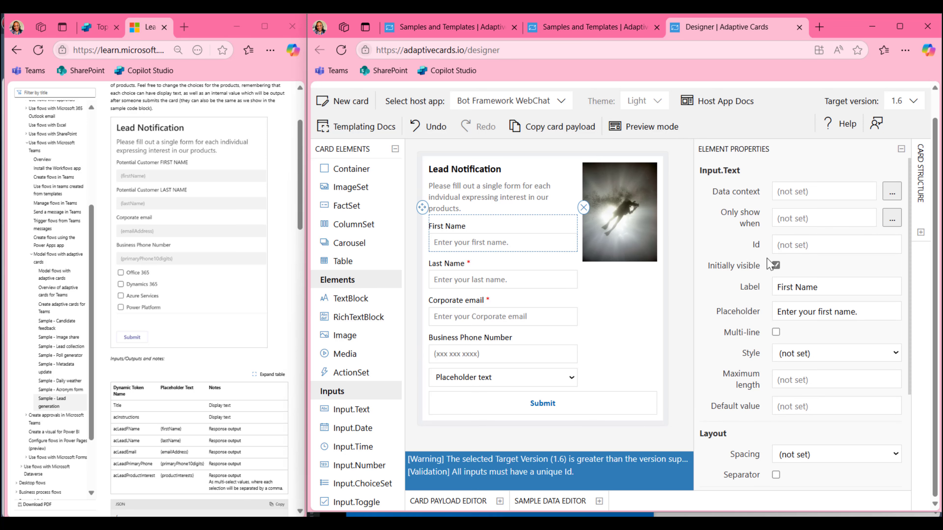
click(808, 246)
text(myFirstName)
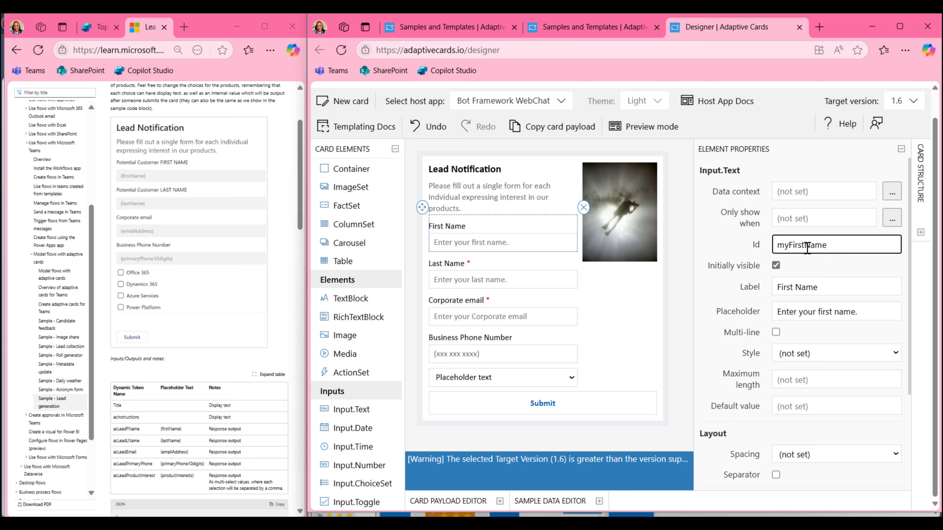
click(527, 282)
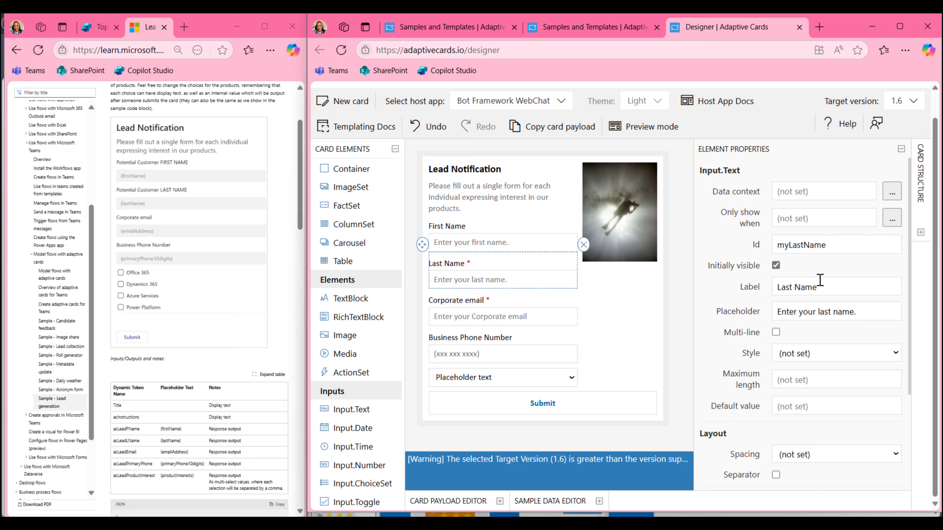
click(508, 244)
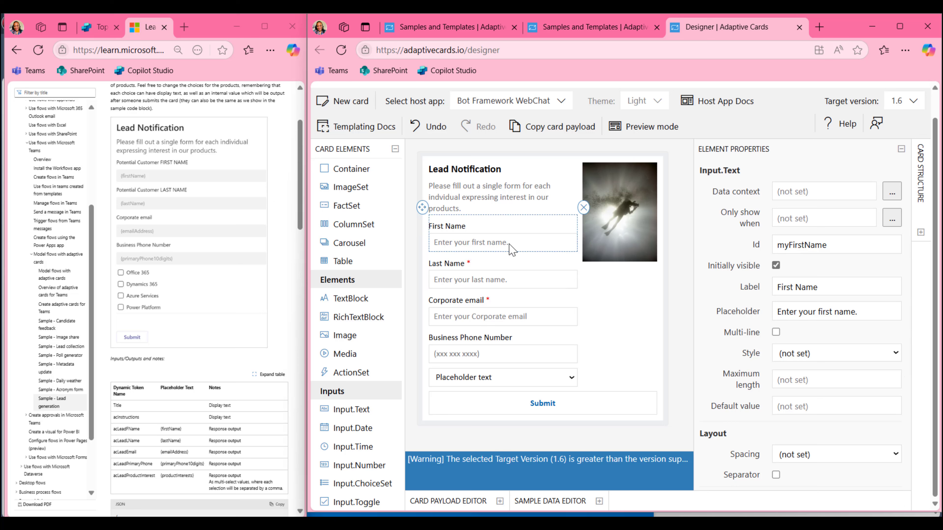
click(490, 283)
click(483, 319)
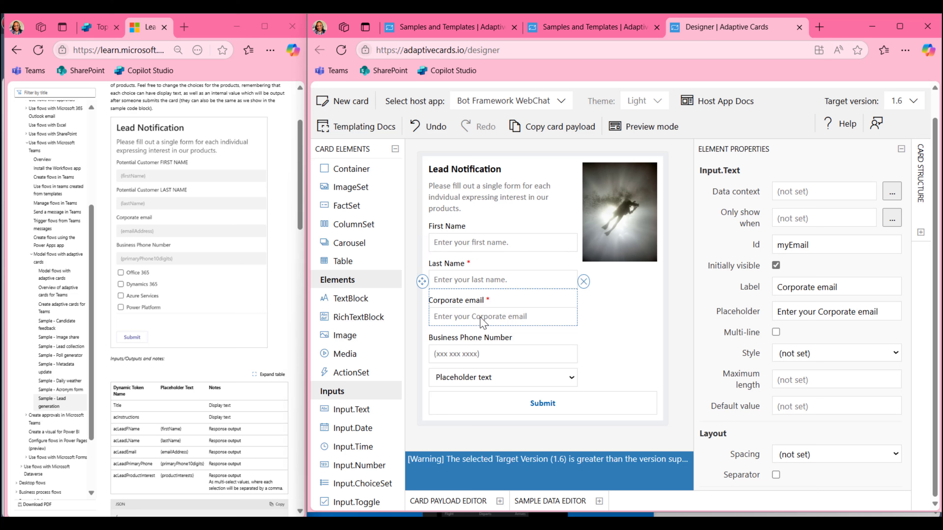
double_click(819, 289)
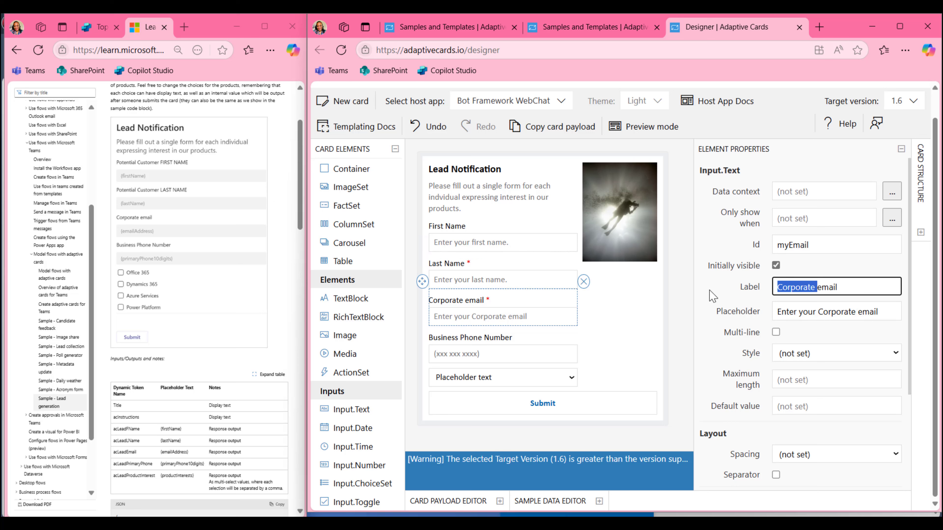
click(818, 244)
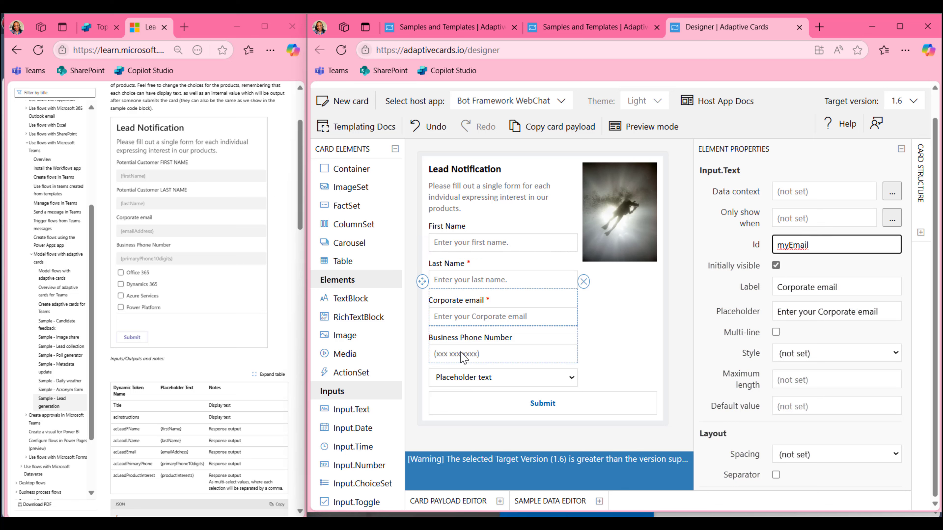
click(466, 359)
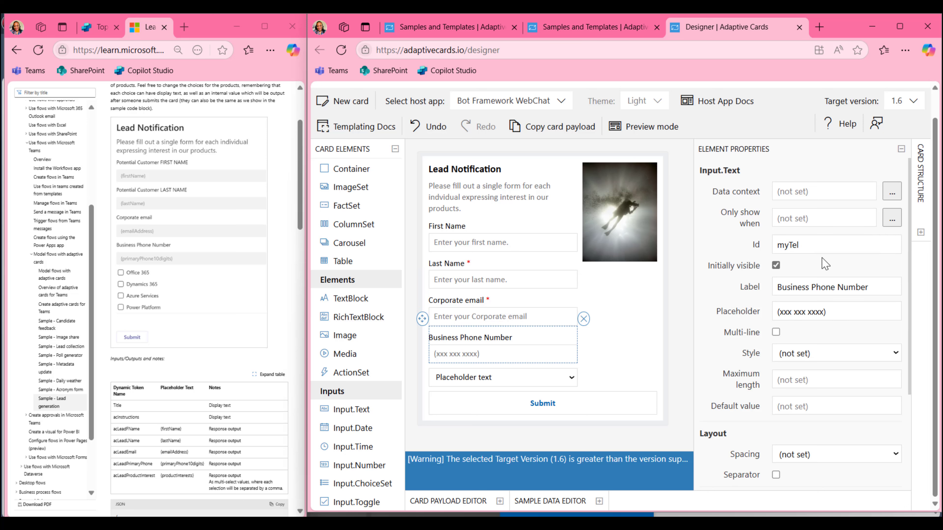
click(492, 380)
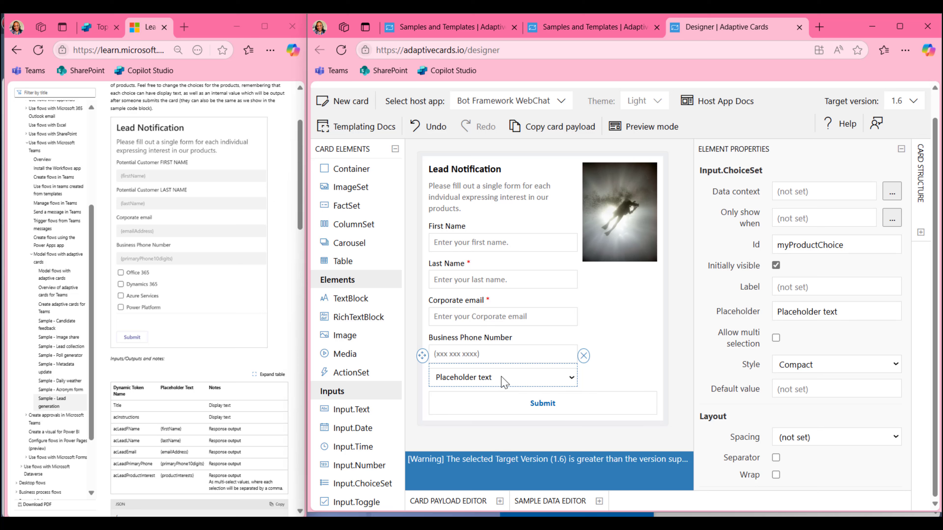
Set the placeholder to 'Select One' and the first choice's title and value to Office 365
drag(839, 312, 772, 327)
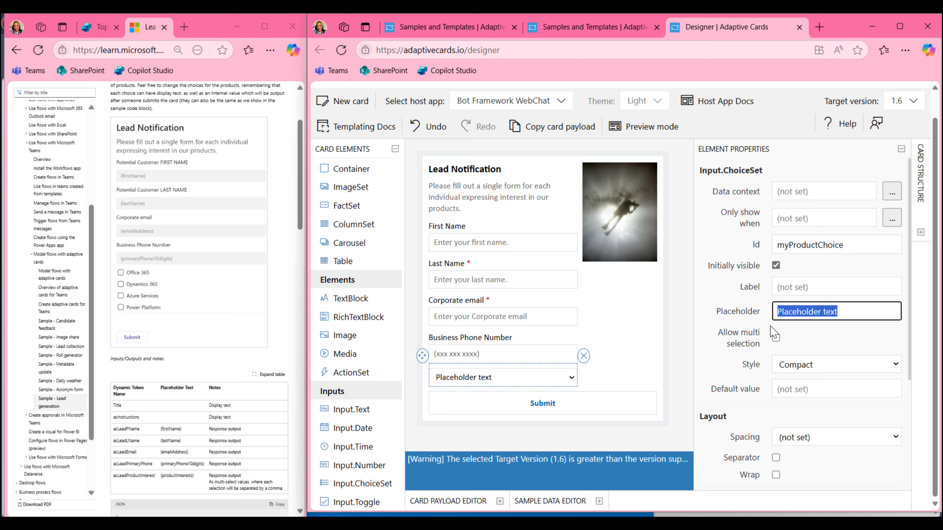
text(Select One)
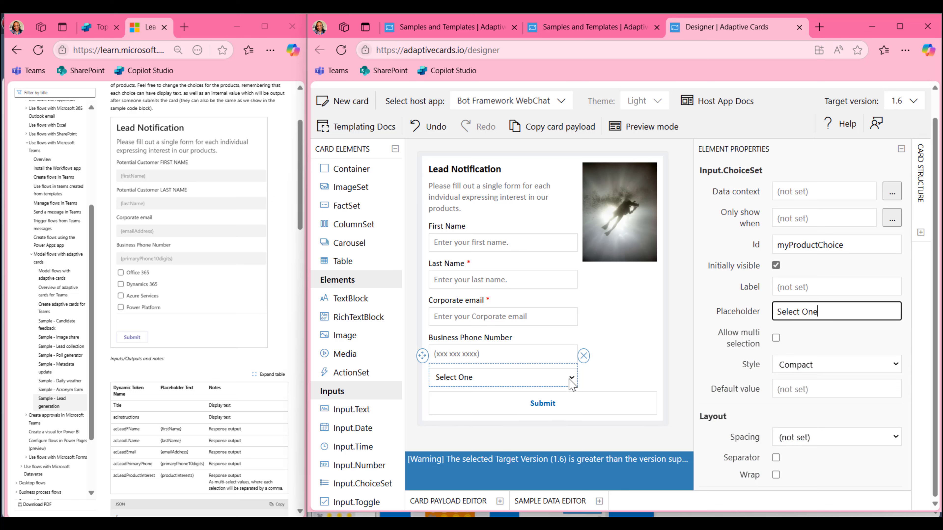
scroll(858, 440, down, 5)
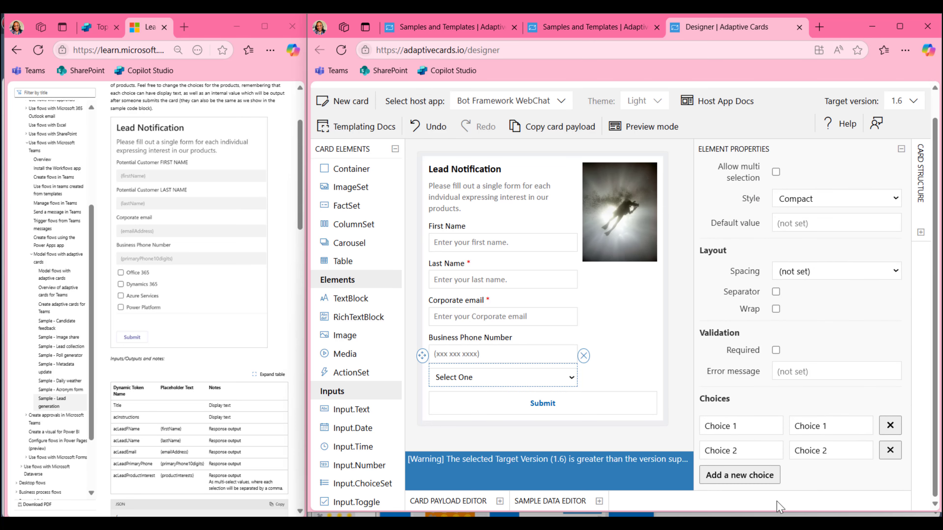
click(759, 428)
key(shift+Left)
key(shift+Left)
key(shift+Left)
key(shift+Left)
key(shift+Left)
key(shift+Left)
key(shift+Left)
key(shift+Left)
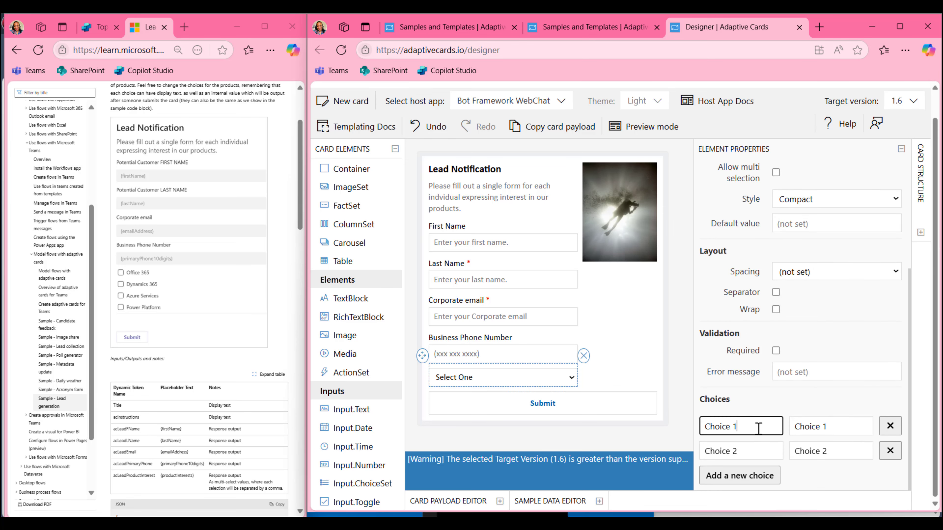
text(Offic)
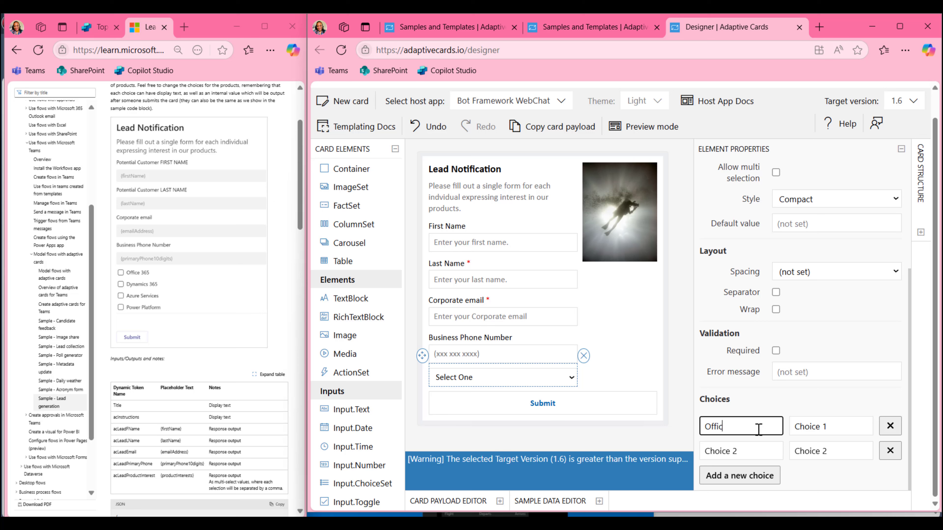
text(e 365)
key(Tab)
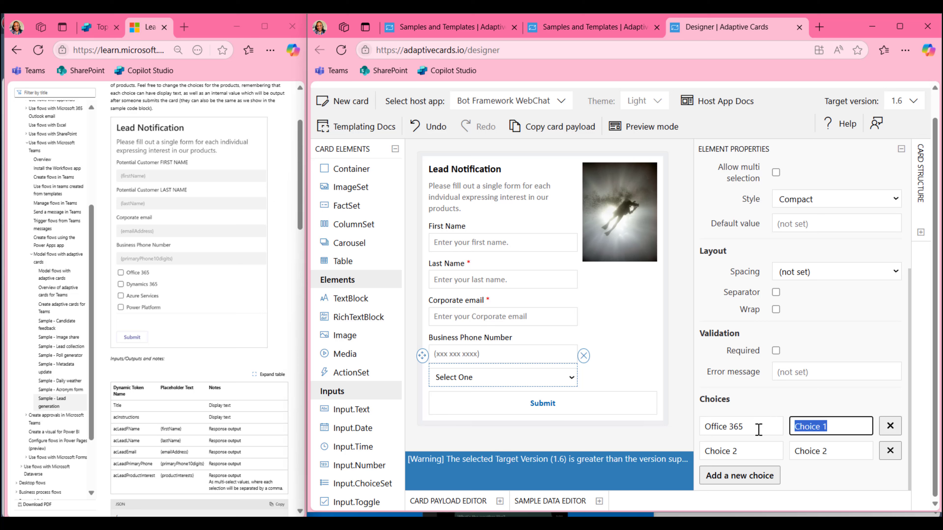
key(BackSpace)
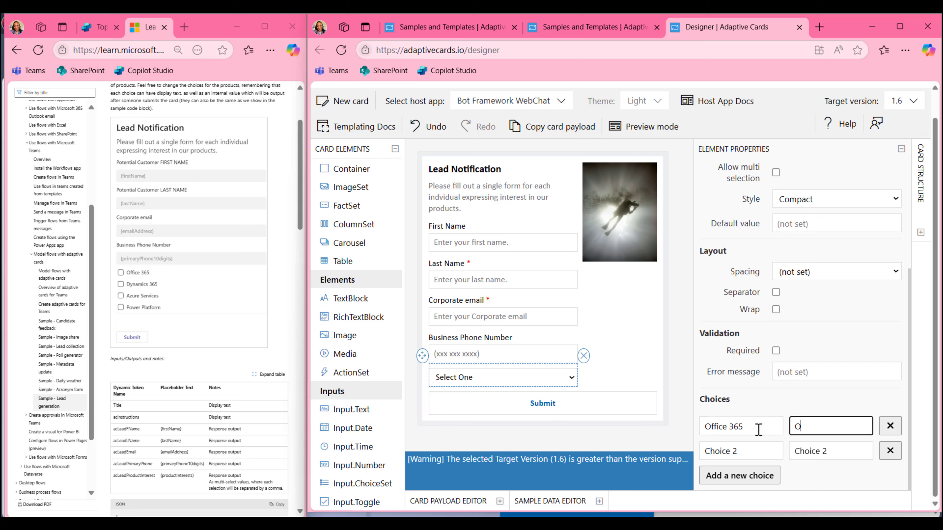
text(Office)
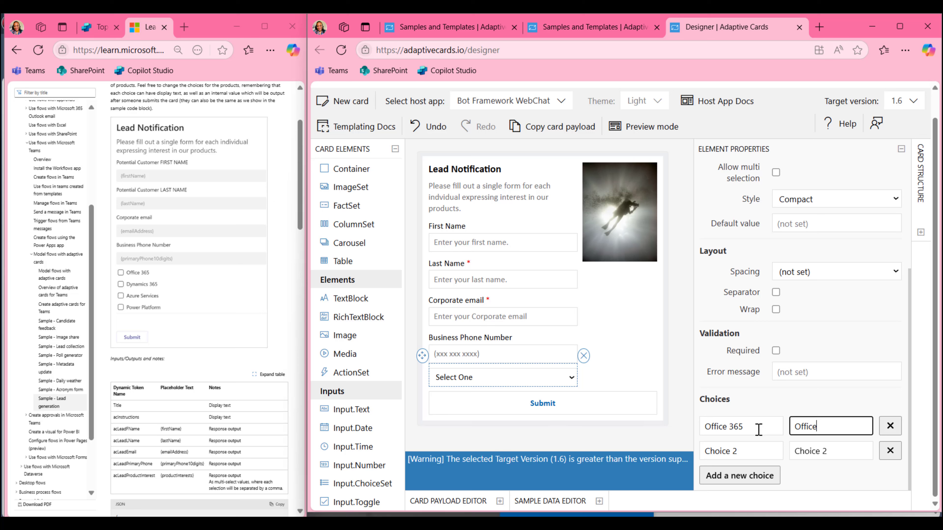
text( 365 )
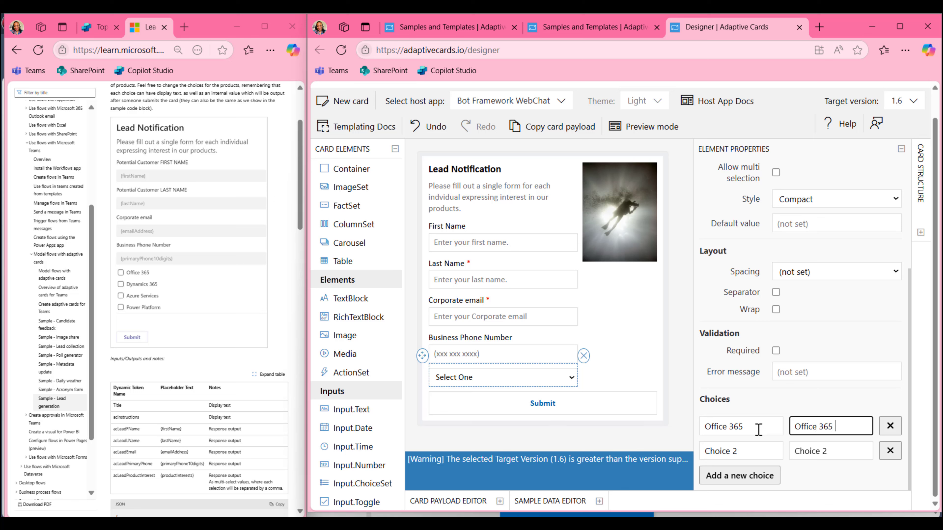
text(right)
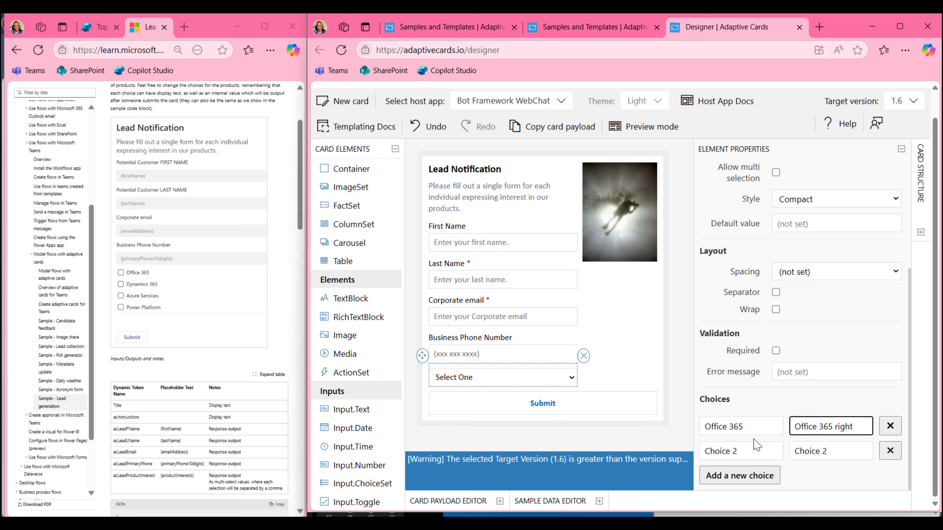
Rename the second choice's title and value to Dynamics 365
drag(754, 448, 663, 447)
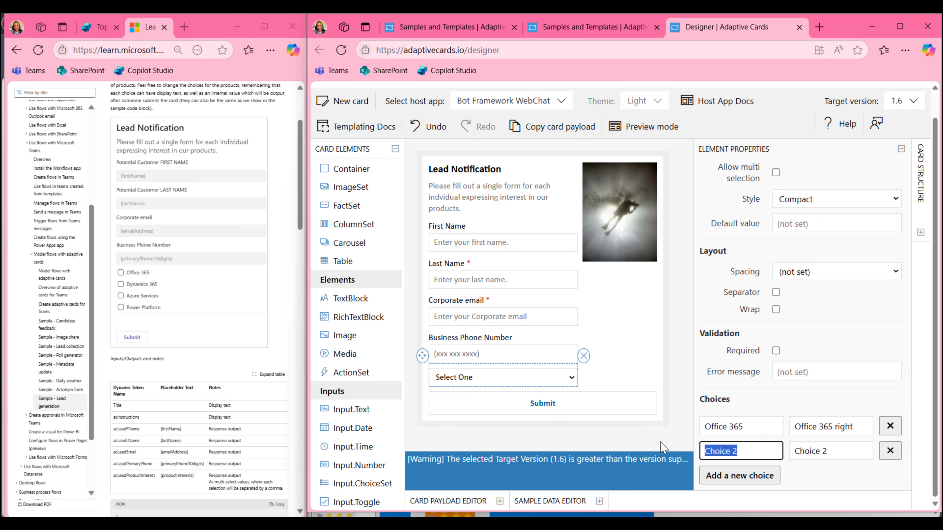
text(Dynamics 365)
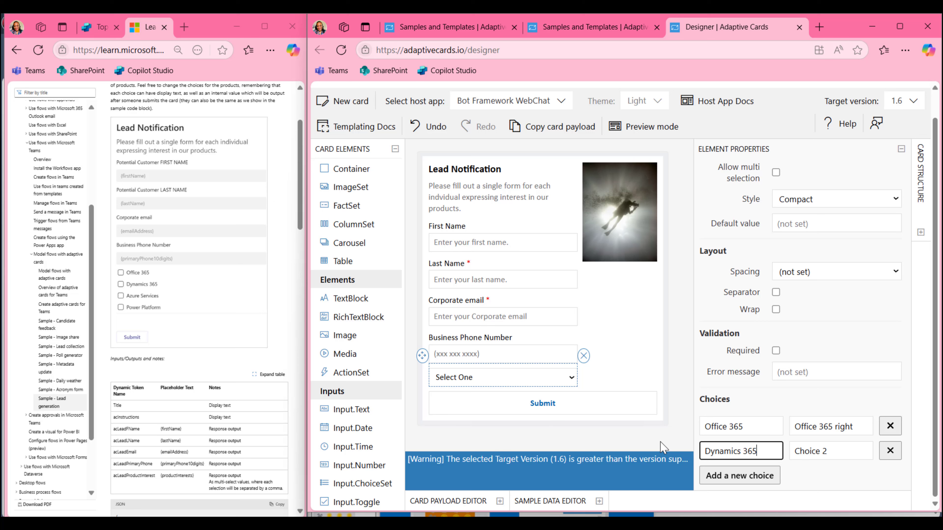
key(Tab)
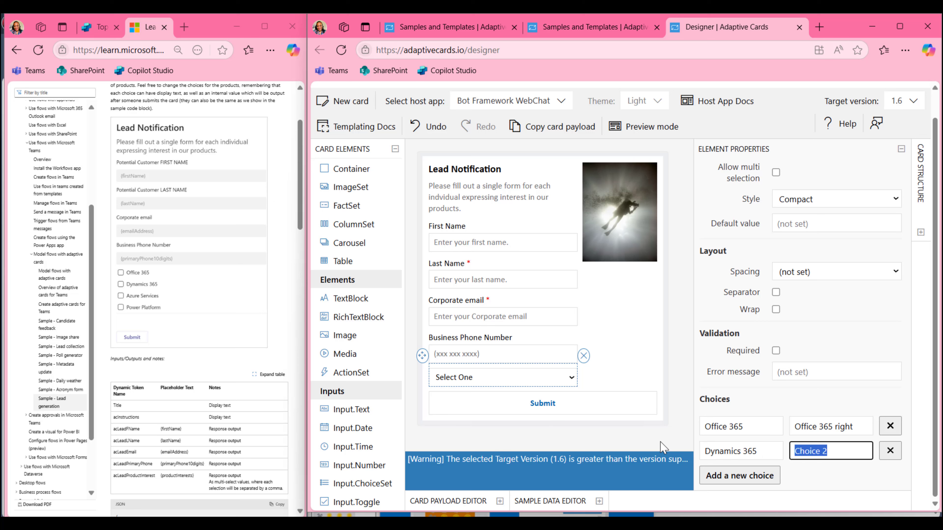
text(Dynamic)
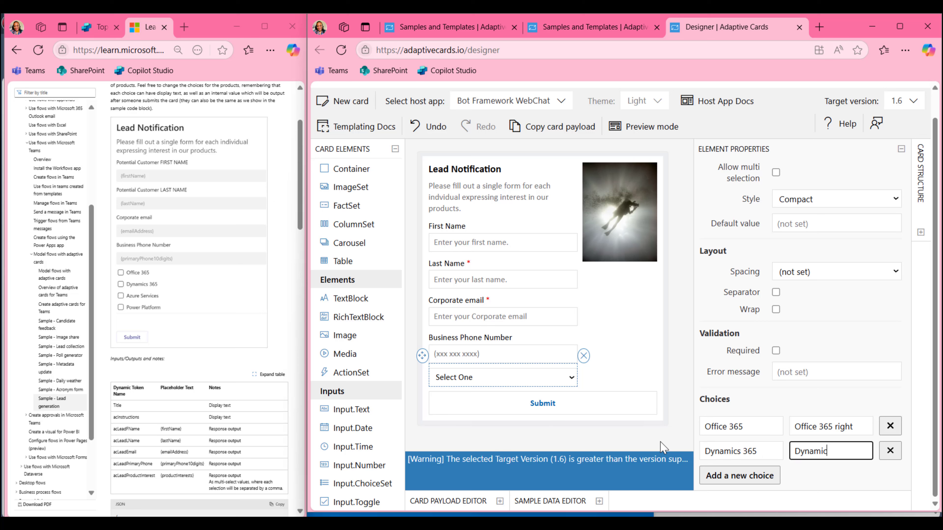
text(s 365)
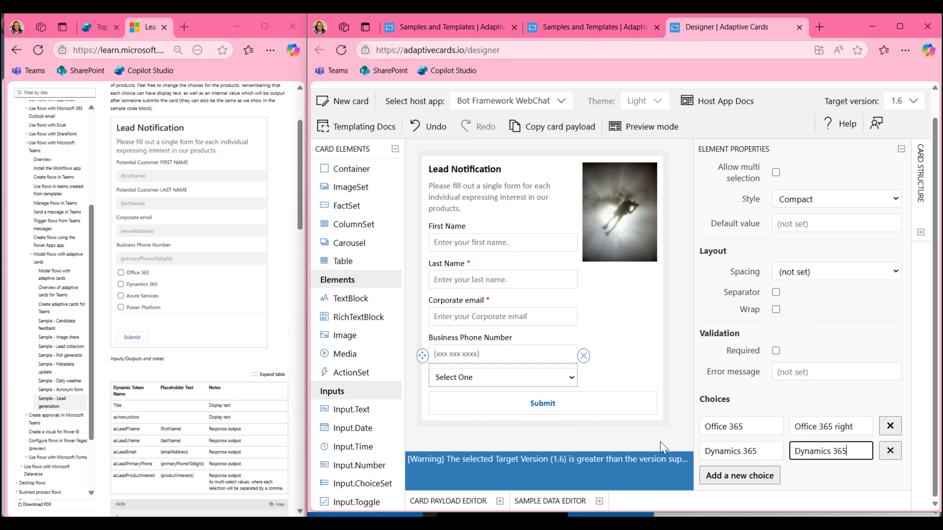
text(right)
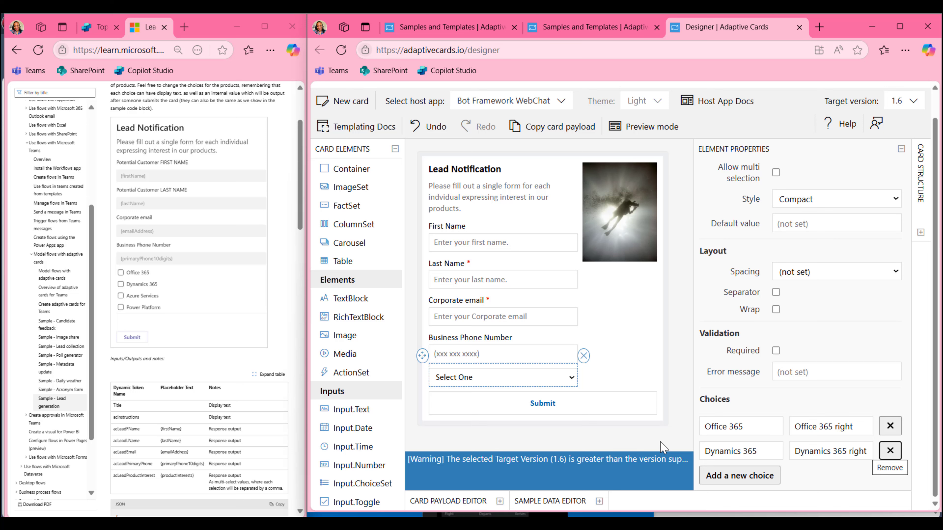
Add a third choice with title and value Azure Services
click(730, 474)
scroll(732, 470, down, 1)
click(742, 450)
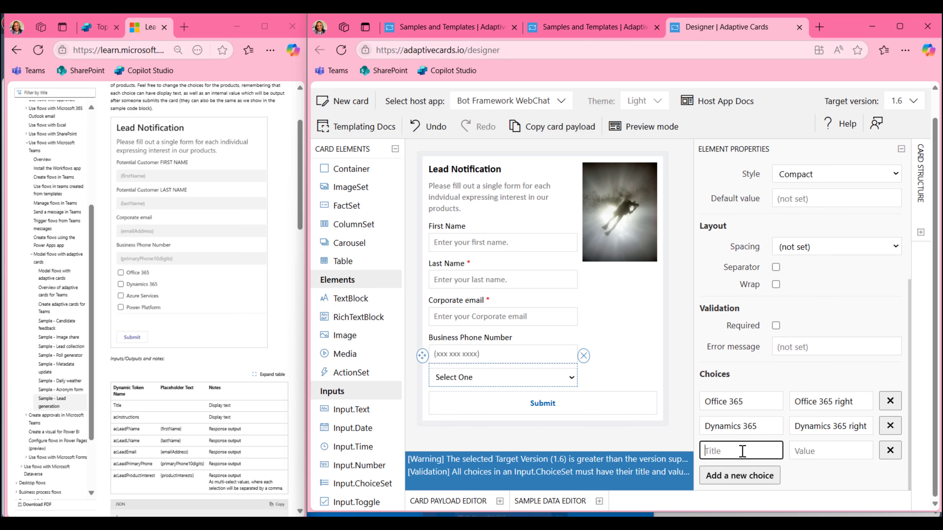
text(Azu)
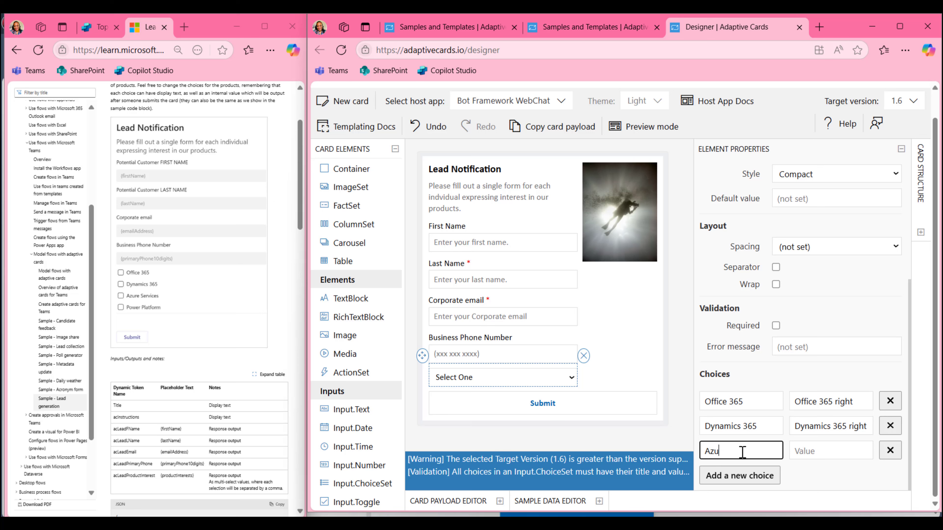
text(re Services)
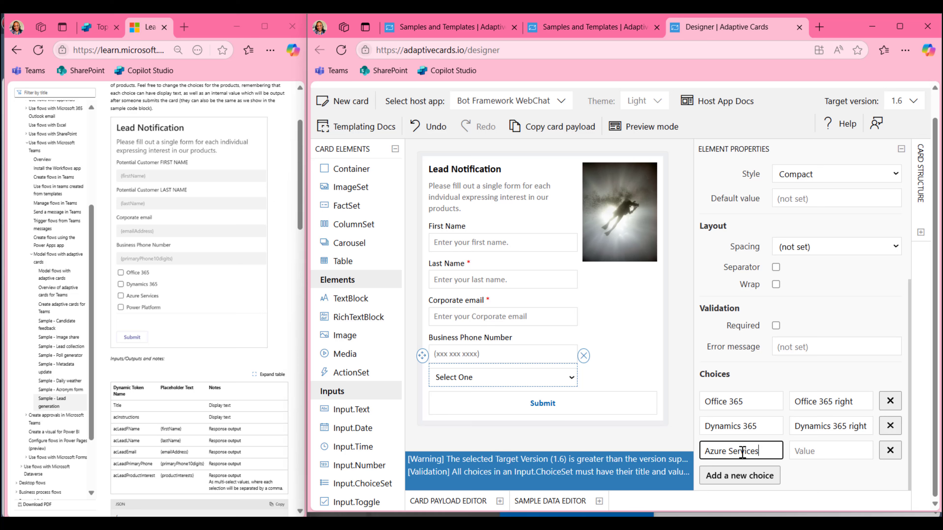
key(Tab)
text(Azure )
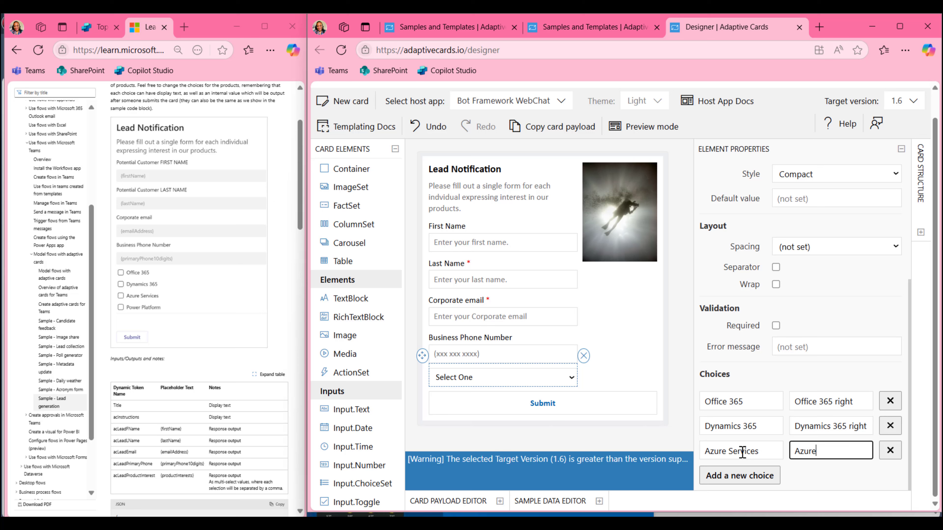
text(Service)
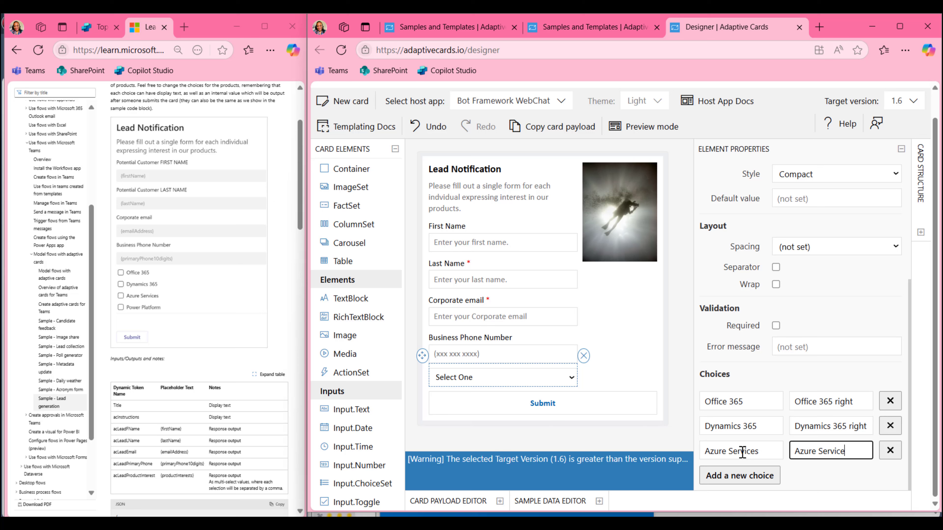
text(s r)
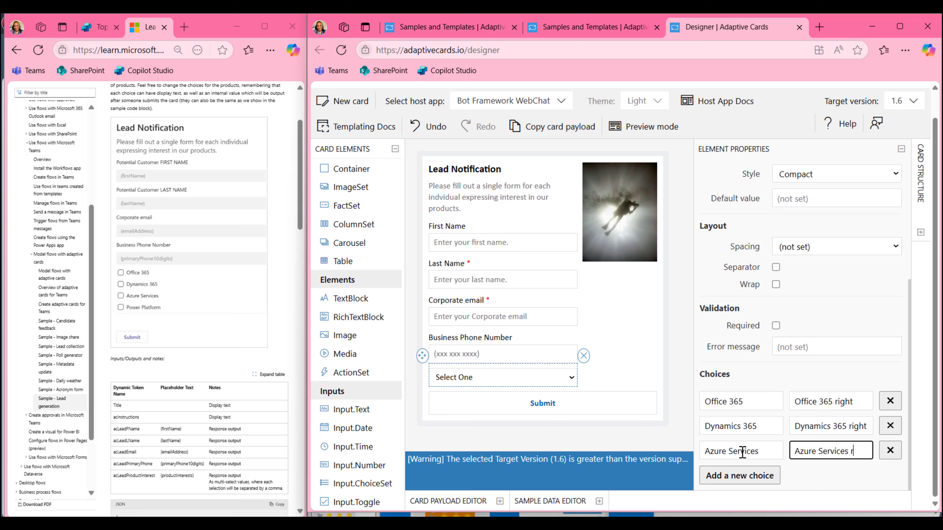
text(ight)
Add a fourth choice with title and value Power Platform
click(728, 477)
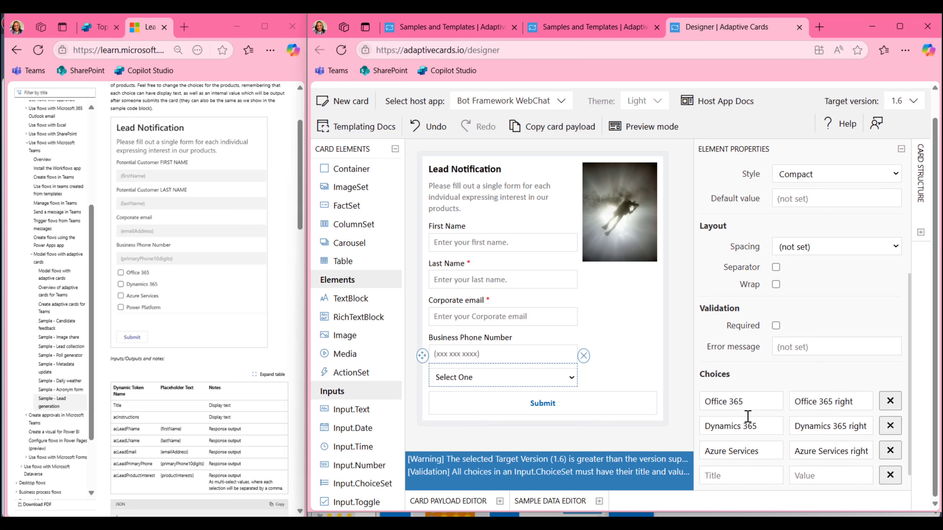
scroll(730, 479, down, 1)
click(740, 456)
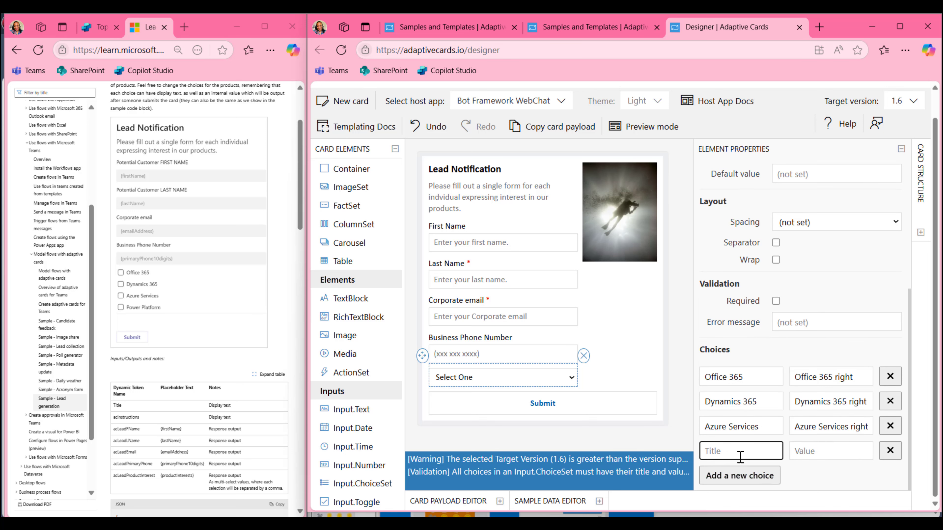
text(Power P)
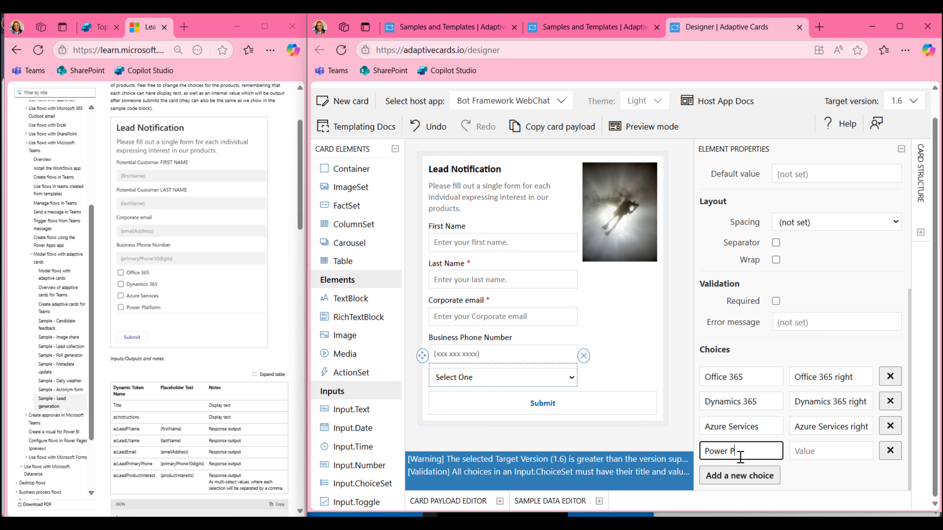
text(latform)
key(Tab)
text(Power Pla)
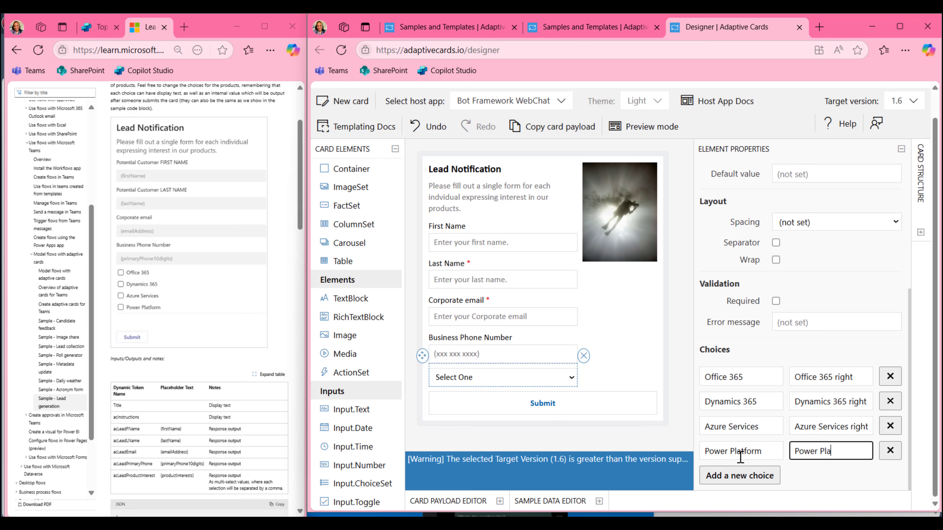
text(tform)
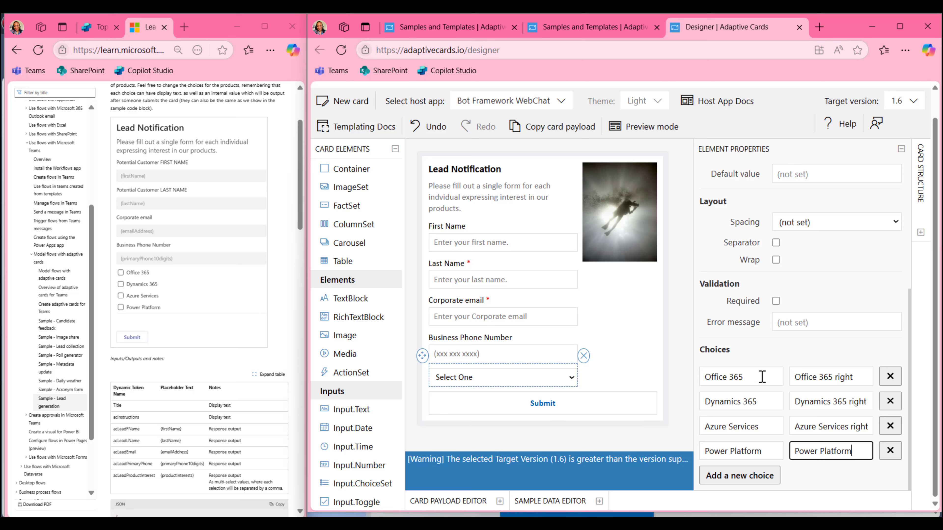
click(773, 357)
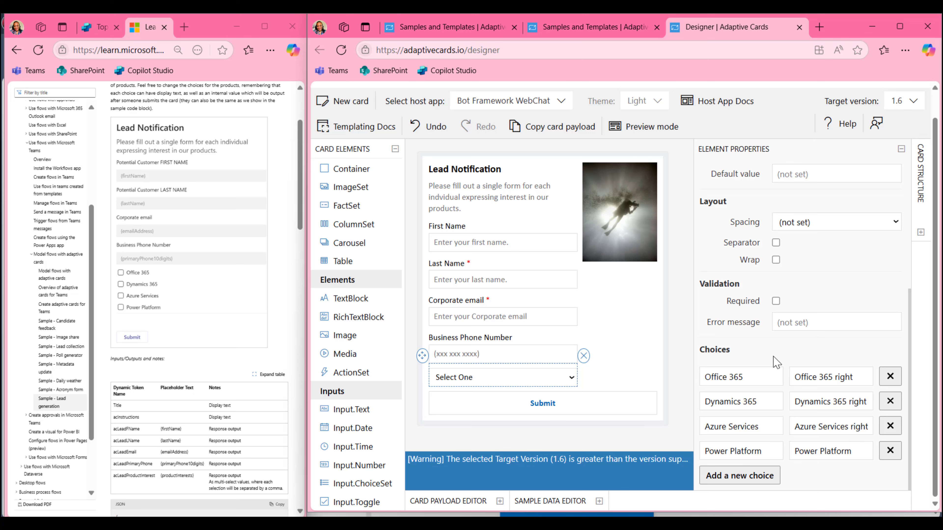
Drop an ActionSet above the Submit button and add an Action.Submit to it
click(556, 405)
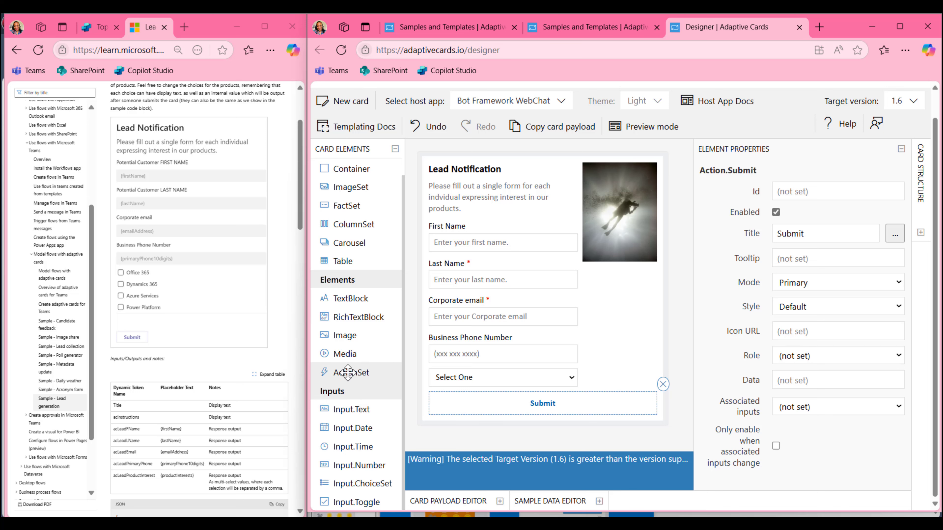
drag(348, 373, 490, 410)
click(624, 419)
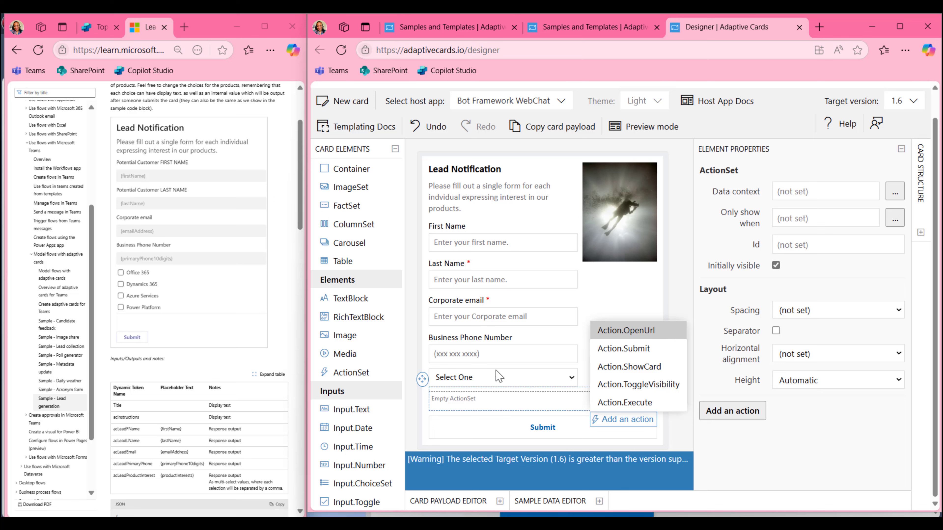
click(606, 350)
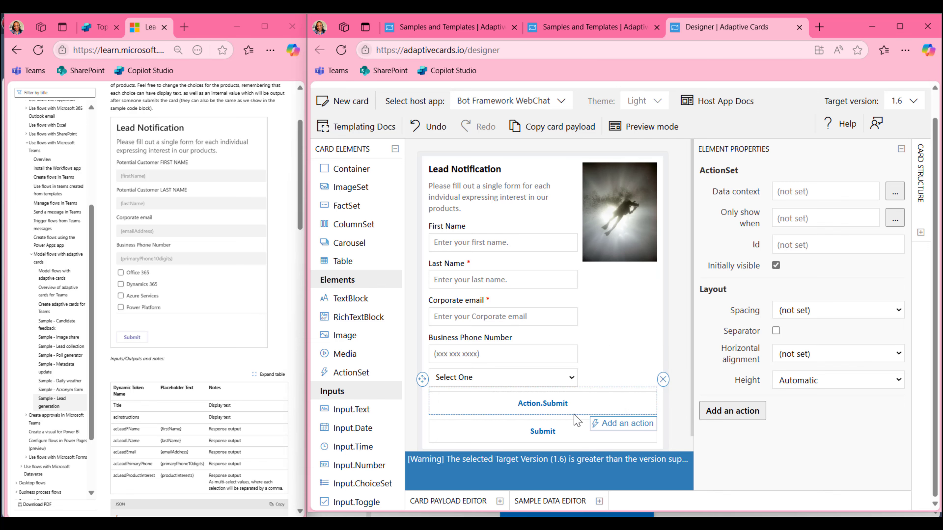
click(560, 415)
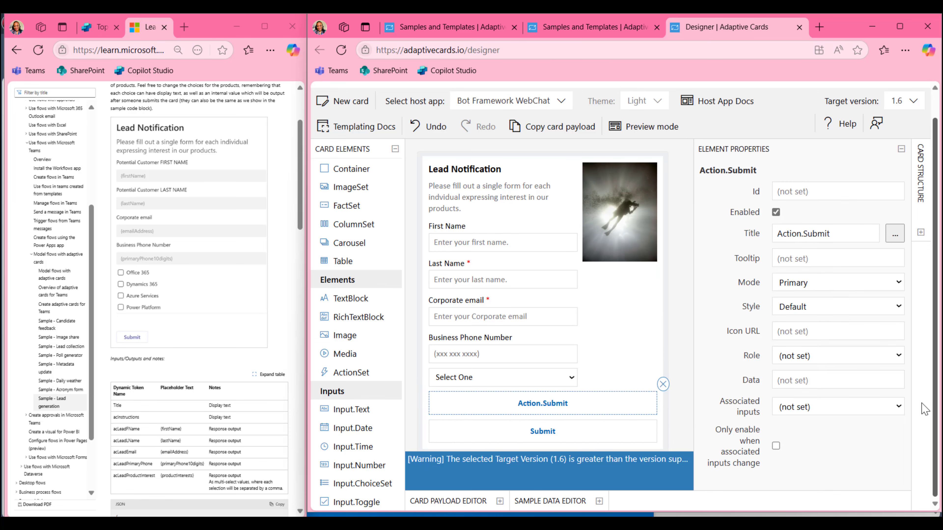
scroll(921, 409, up, 1)
scroll(899, 356, down, 1)
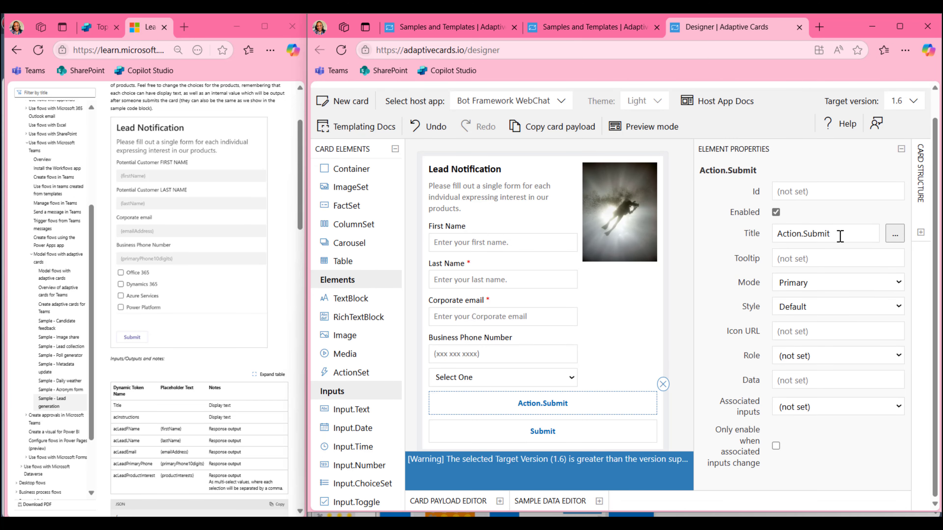
Delete the extra action set, keep Submit's style Default, and remove the diver image
click(663, 384)
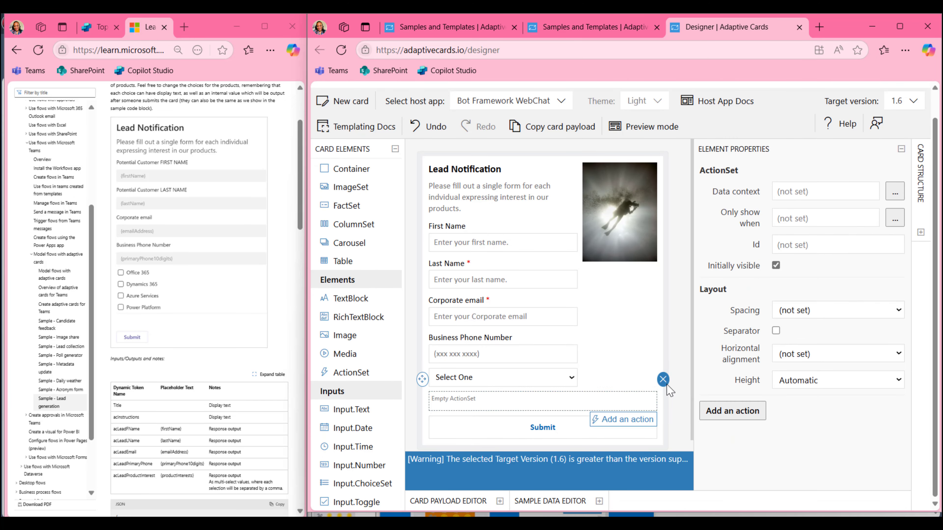
click(663, 379)
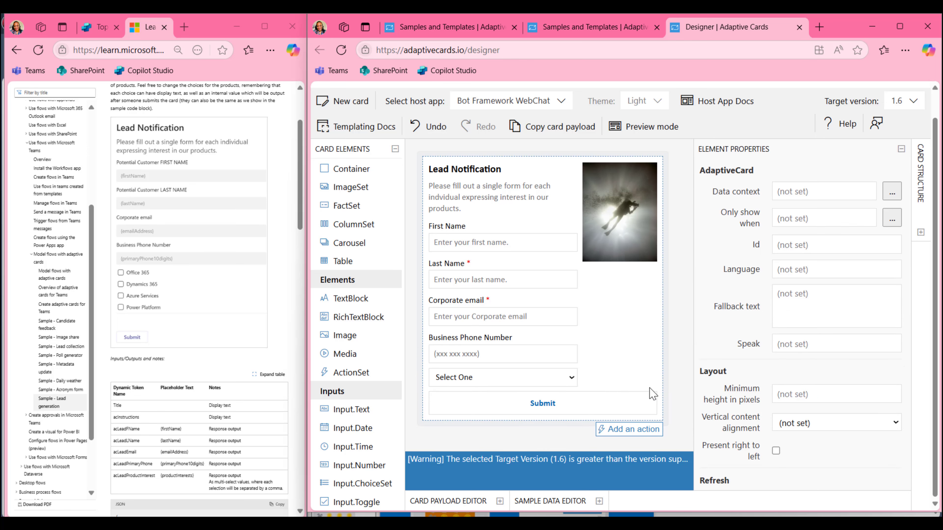
click(622, 404)
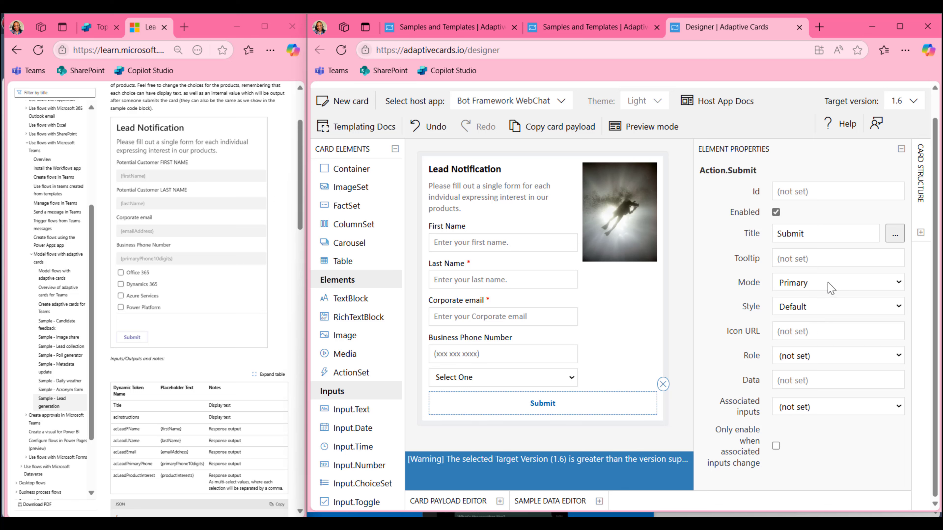
click(834, 307)
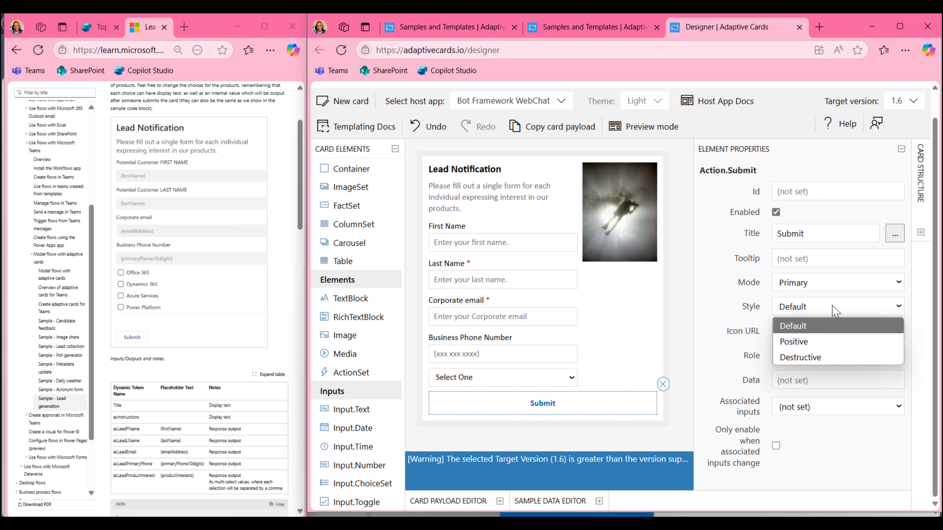
click(834, 311)
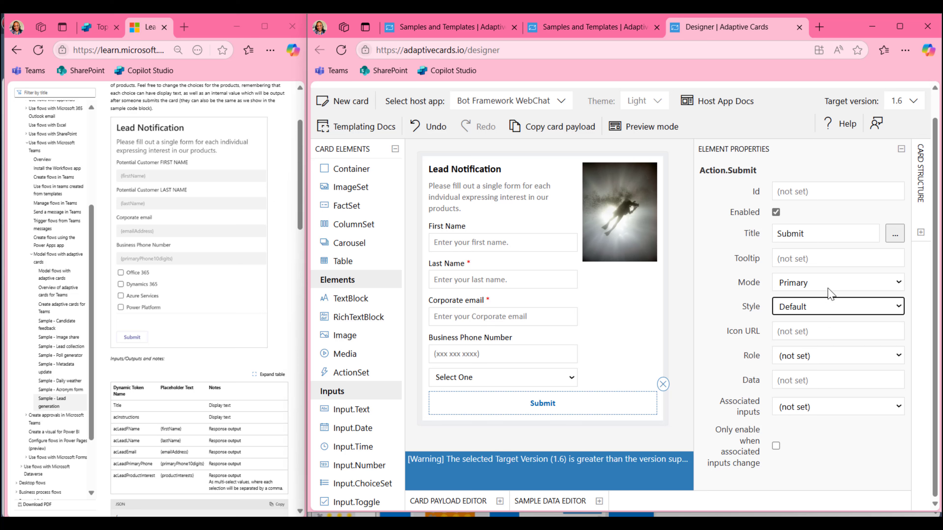
click(645, 256)
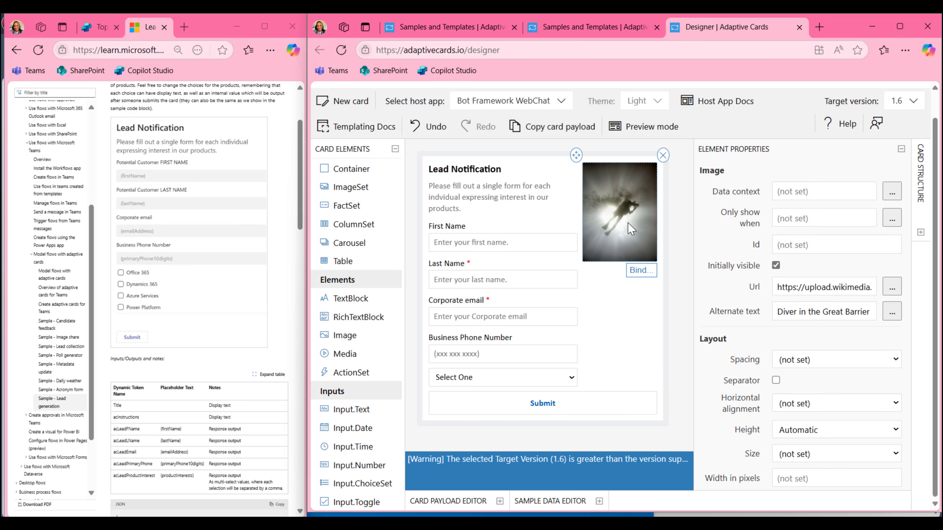
click(663, 155)
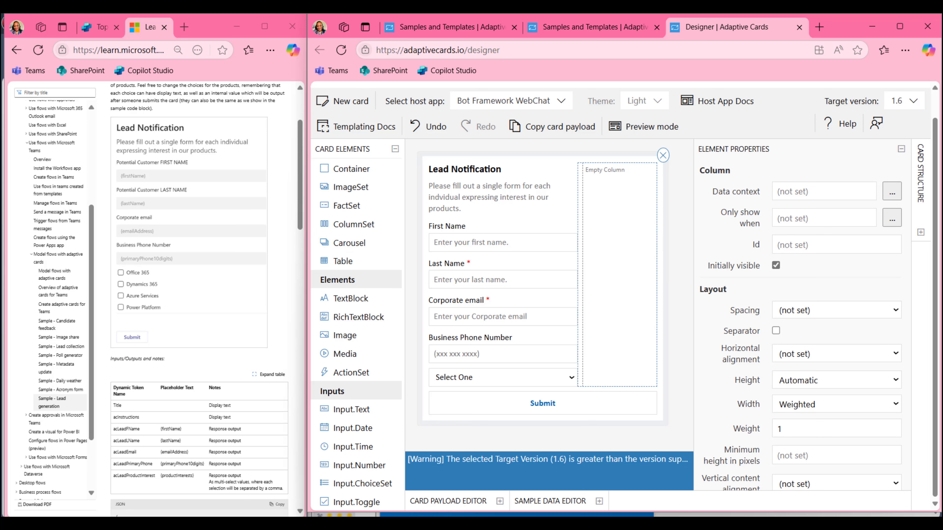
Select the form's ColumnSet via Card Structure and delete its empty right-hand column
click(921, 232)
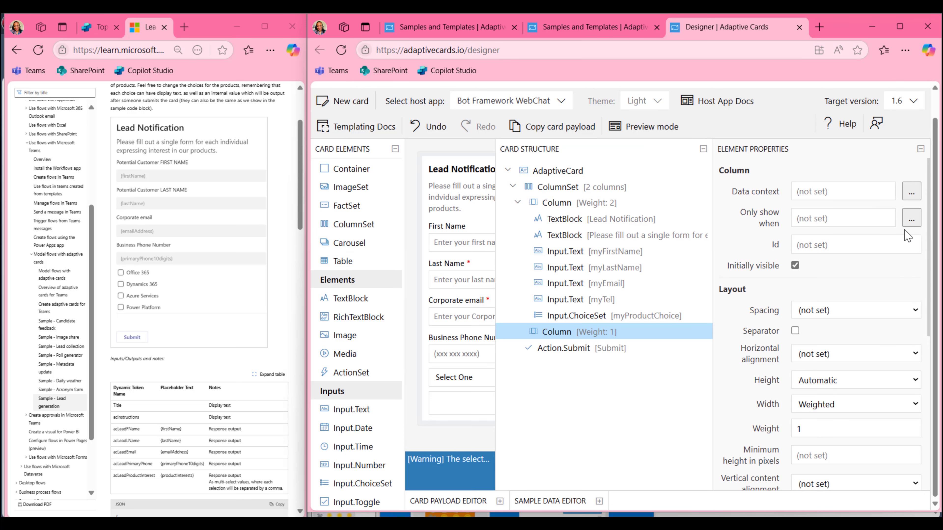
click(581, 188)
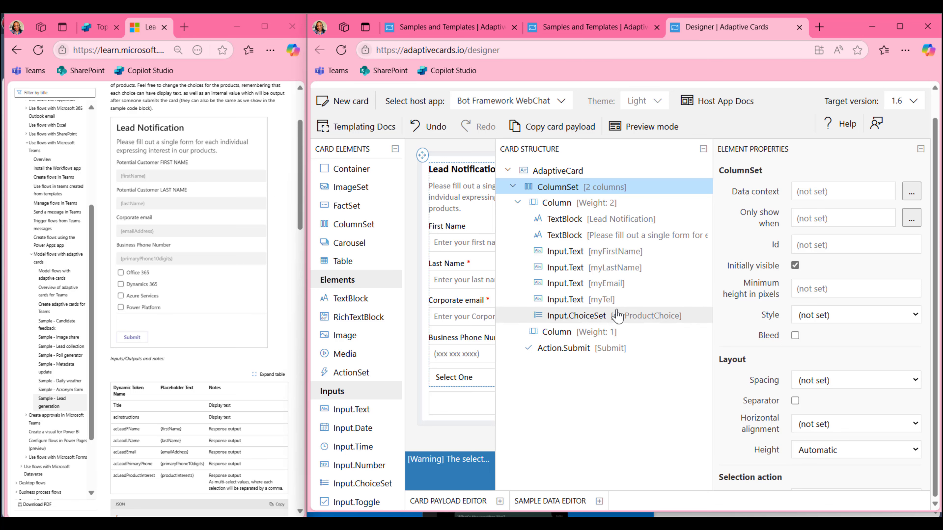
click(703, 149)
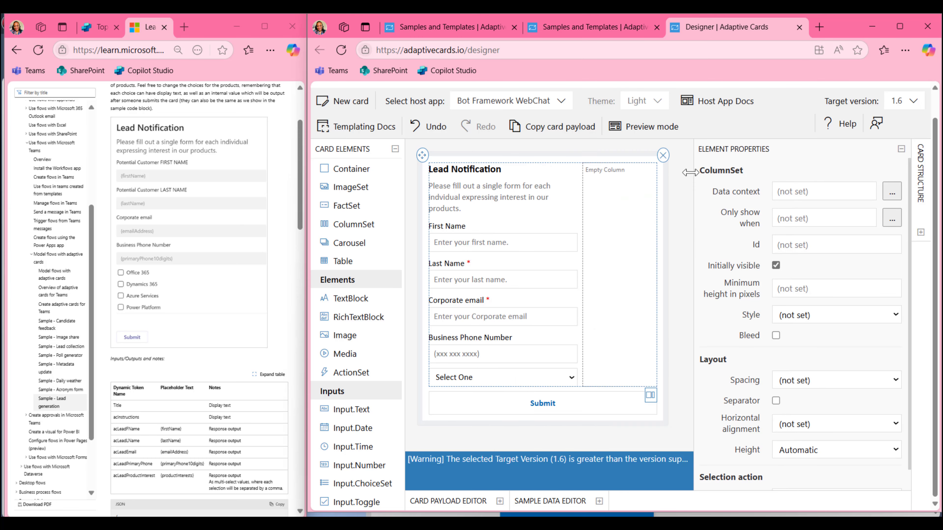
click(617, 201)
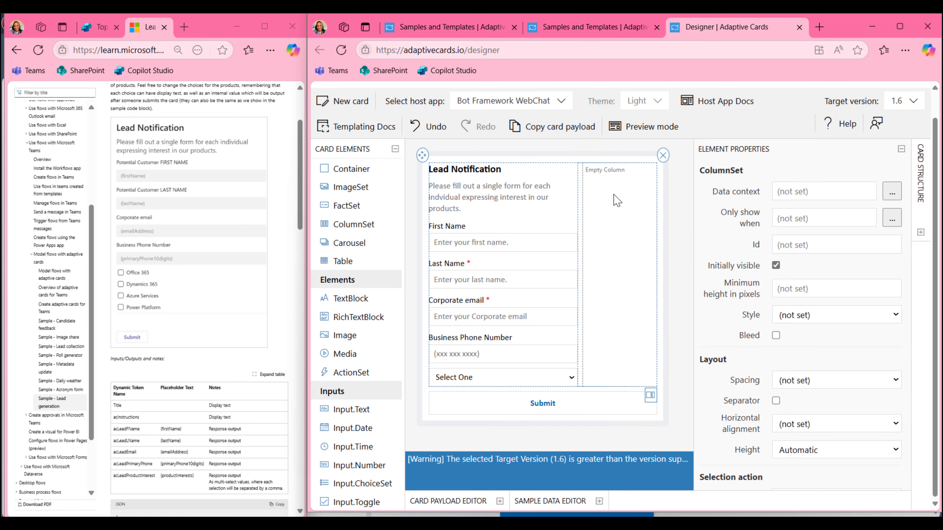
click(663, 155)
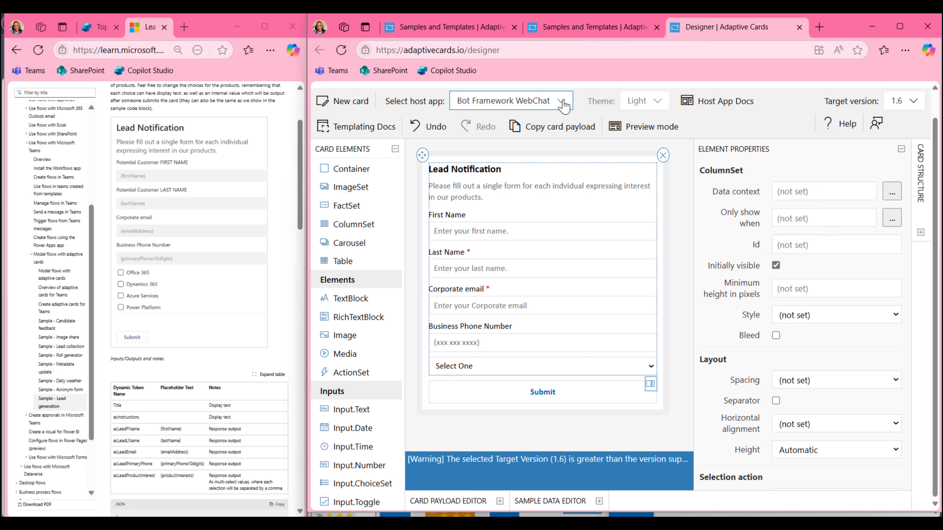
Render the card for Microsoft Teams and turn on Preview mode
click(562, 105)
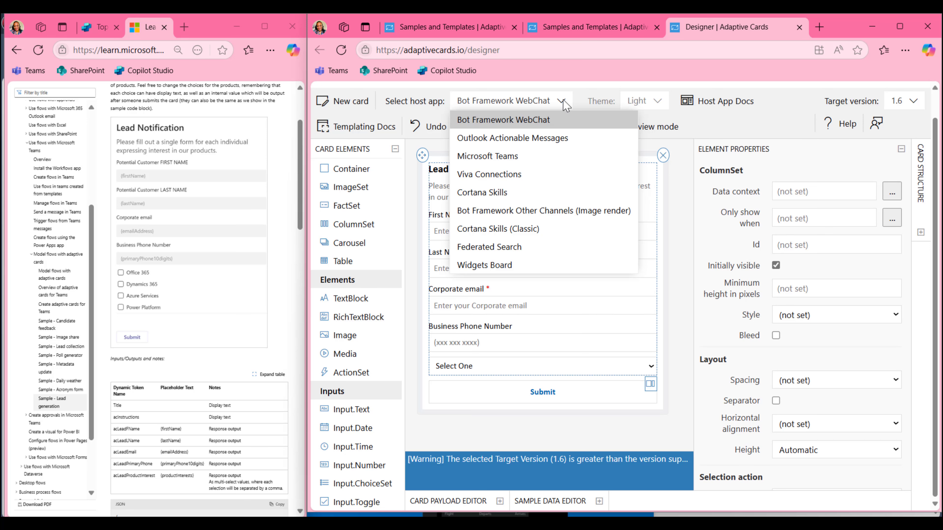
click(524, 166)
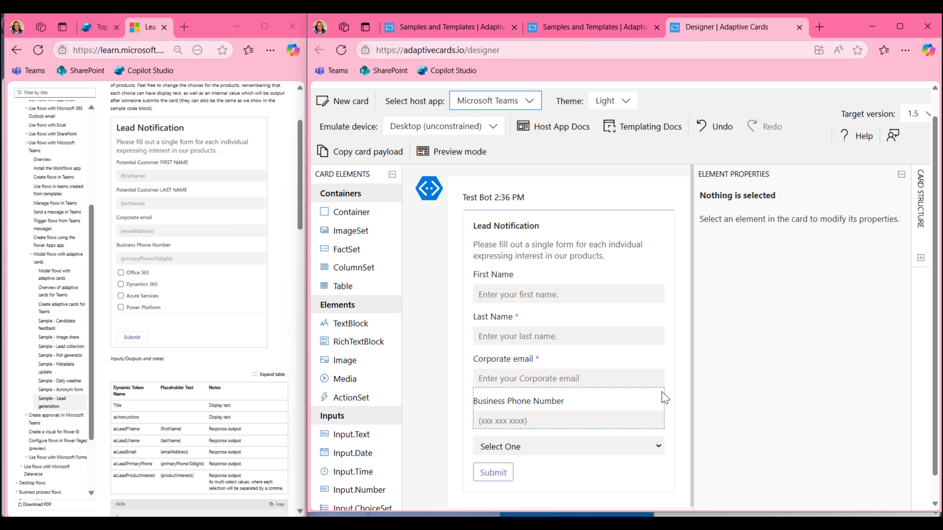
click(658, 448)
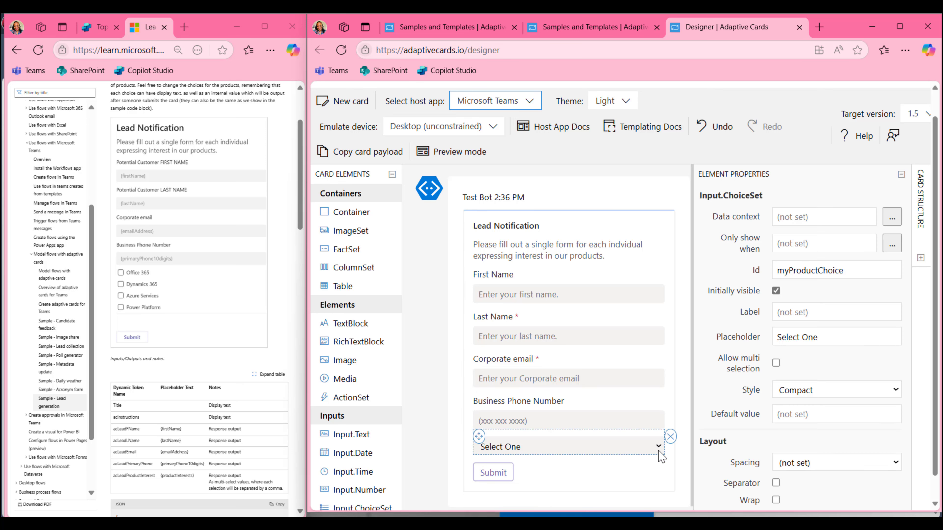
click(492, 155)
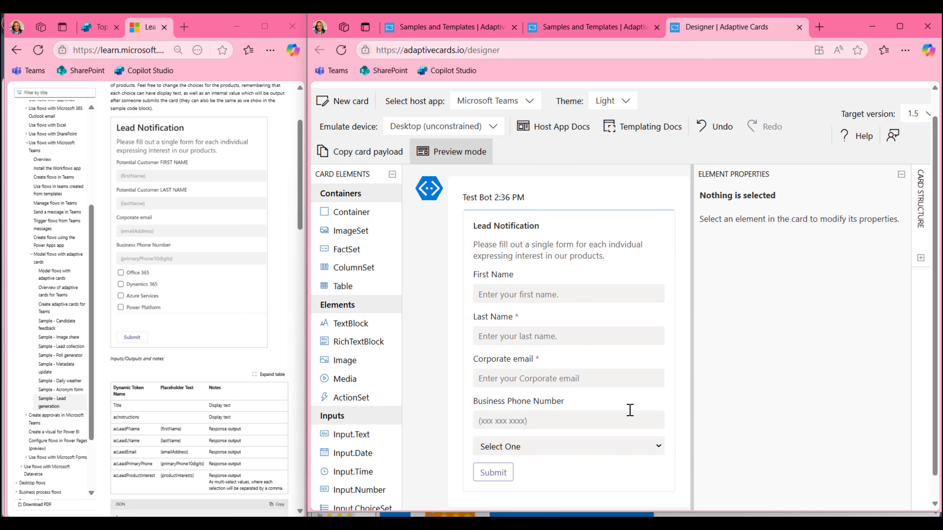
Open the Select One dropdown in preview to check its four product choices
click(658, 449)
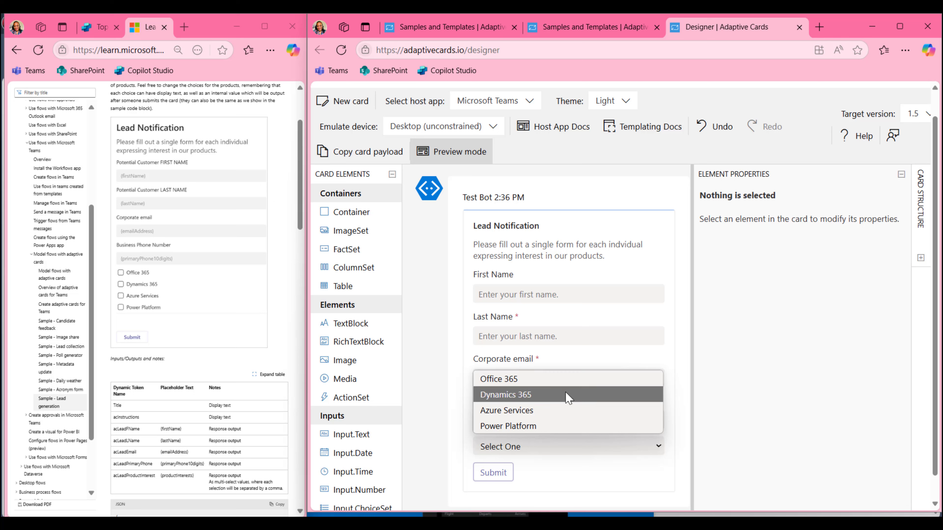
click(581, 477)
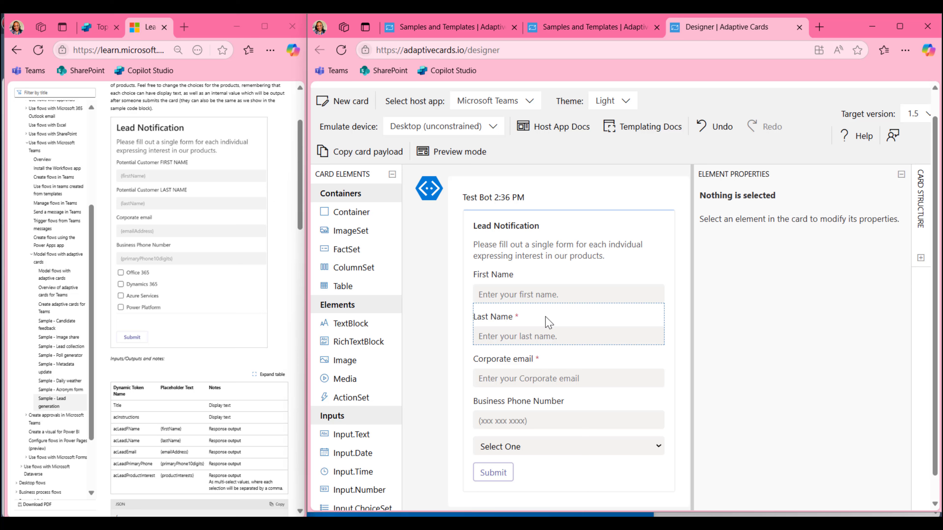
click(454, 152)
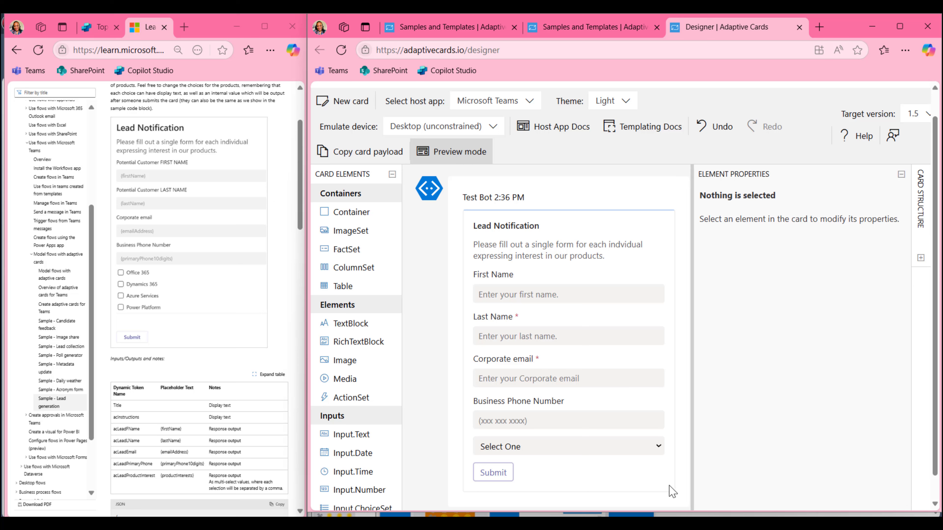
click(658, 446)
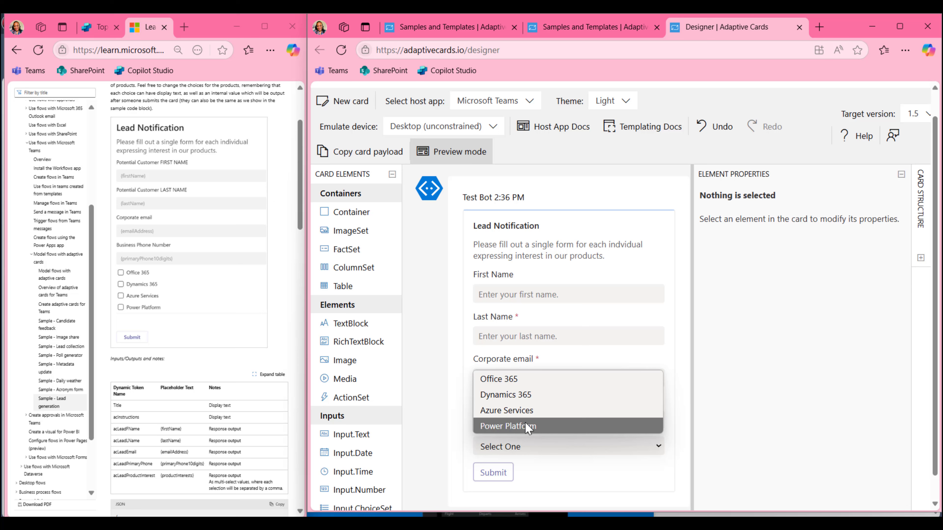
click(597, 484)
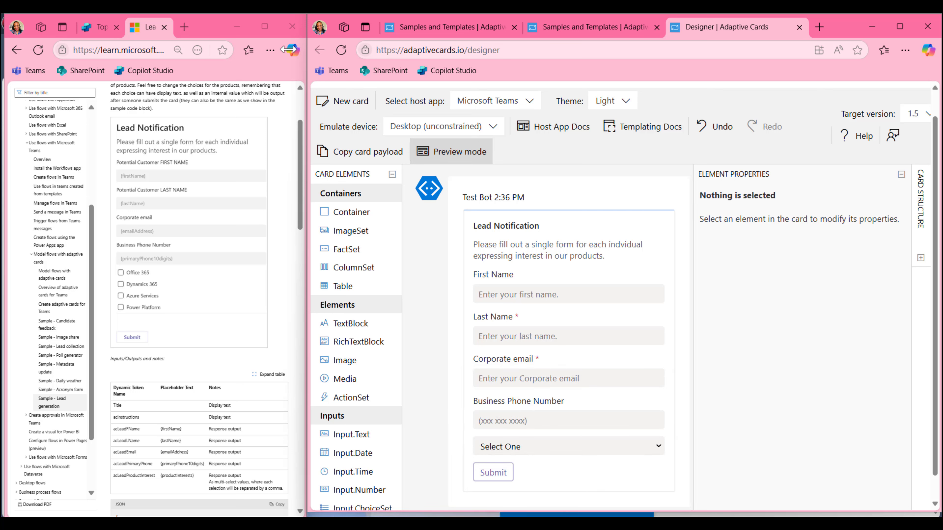
click(527, 100)
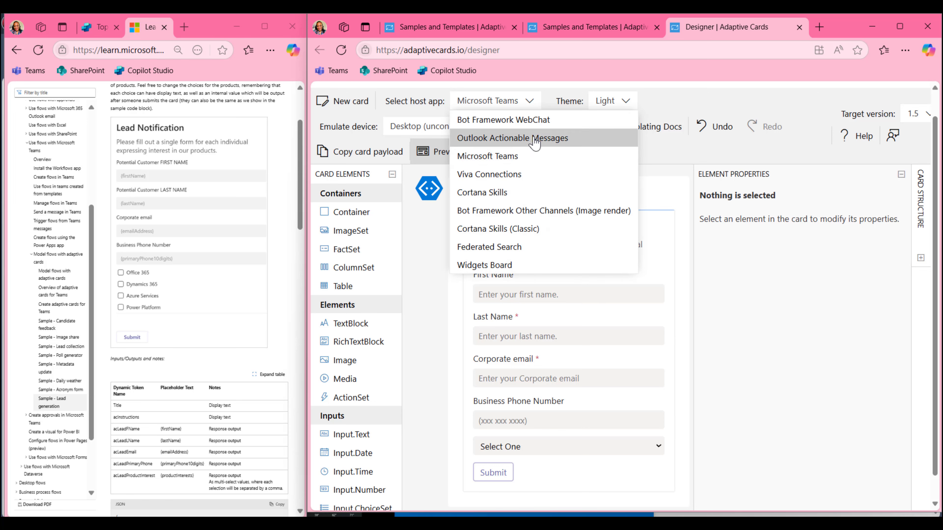
Preview the card as an Outlook Actionable Message
click(549, 140)
scroll(677, 379, down, 1)
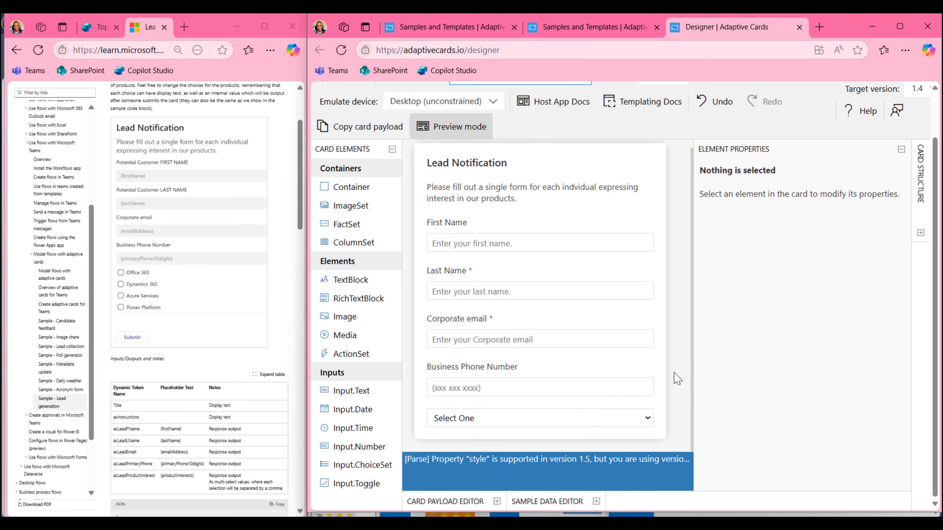
scroll(676, 375, up, 1)
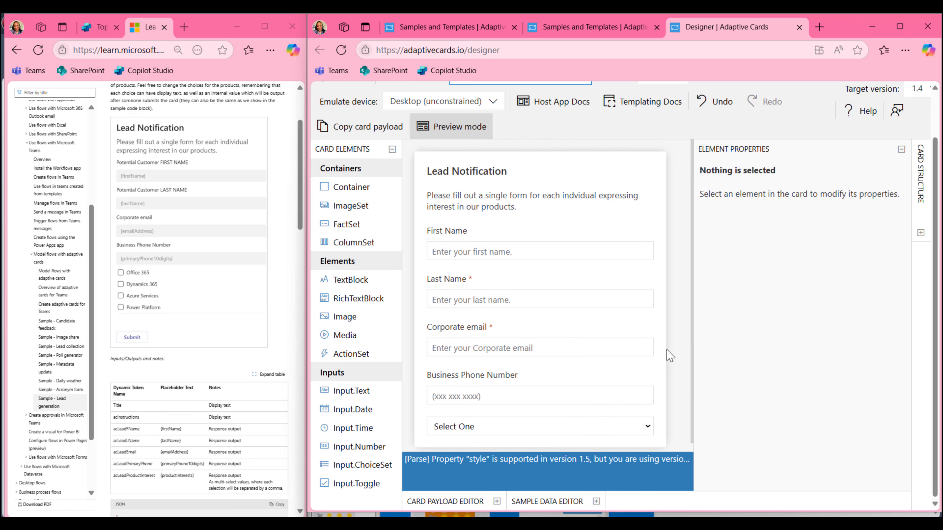
scroll(637, 175, up, 2)
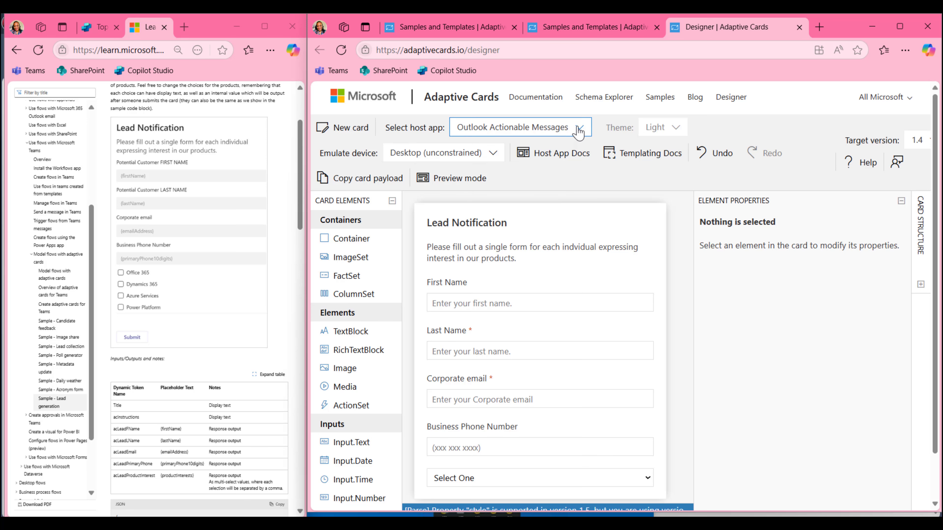
Switch the host back to Bot Framework WebChat and select the whole card
click(518, 128)
click(535, 147)
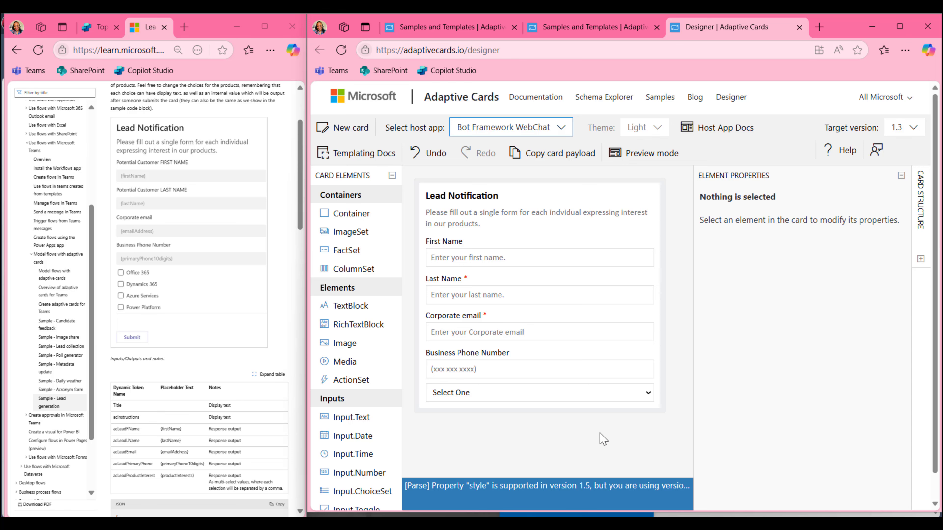
scroll(602, 435, down, 1)
click(482, 164)
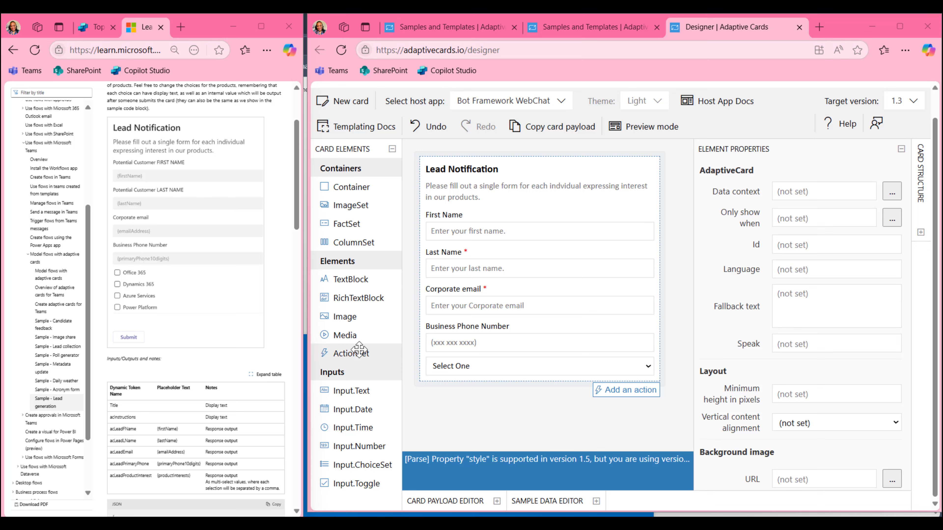
Add an ActionSet with an Action.Submit titled 'Submit' below the product choices
drag(352, 354, 455, 394)
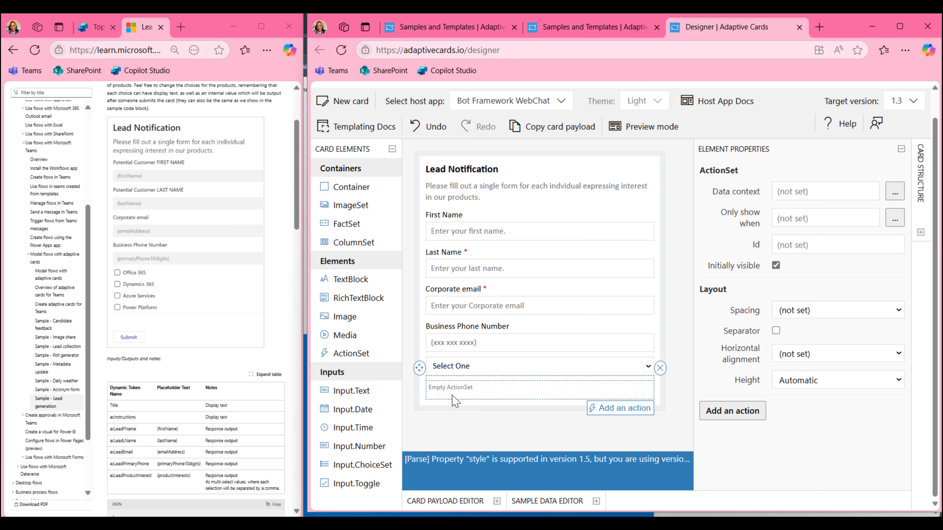
click(607, 410)
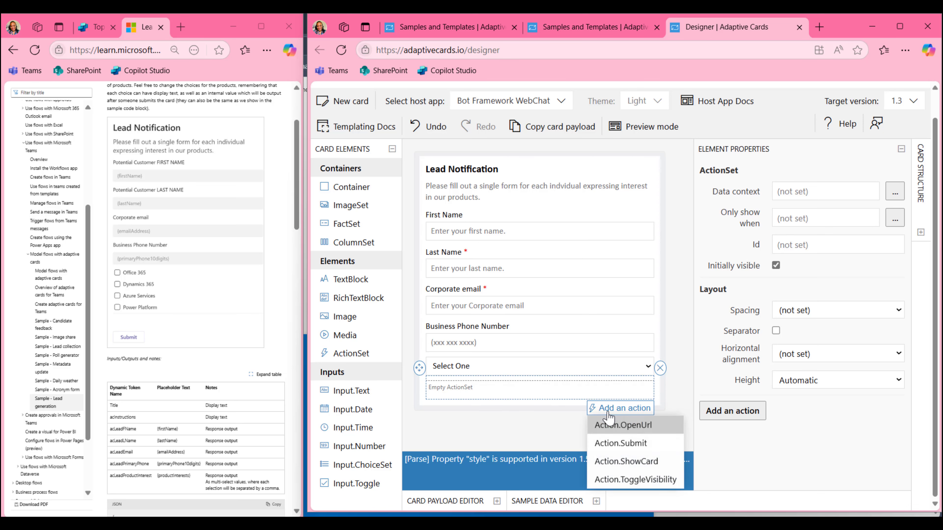
click(605, 443)
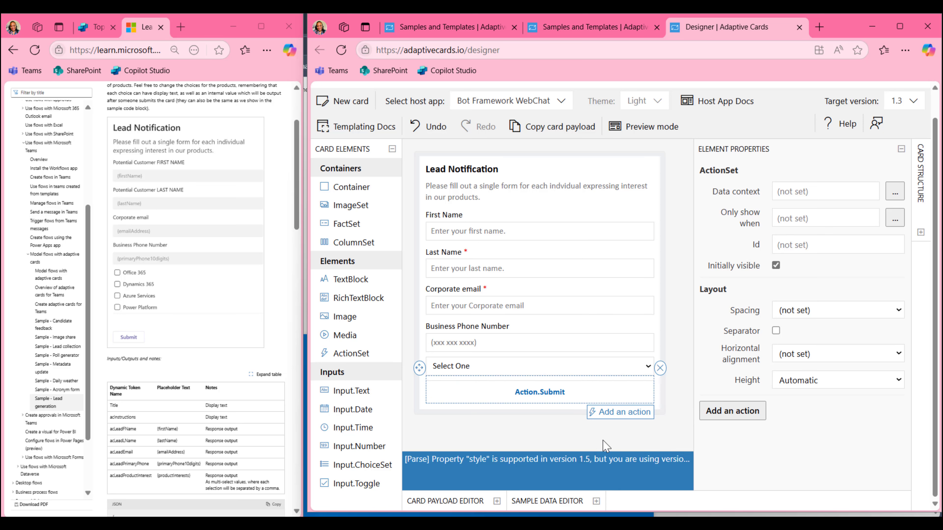
click(589, 398)
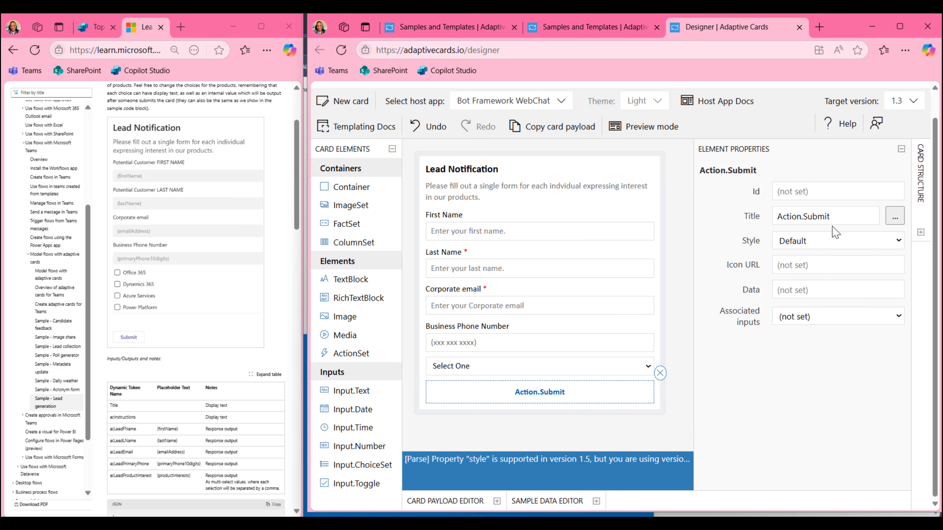
click(804, 214)
double_click(804, 215)
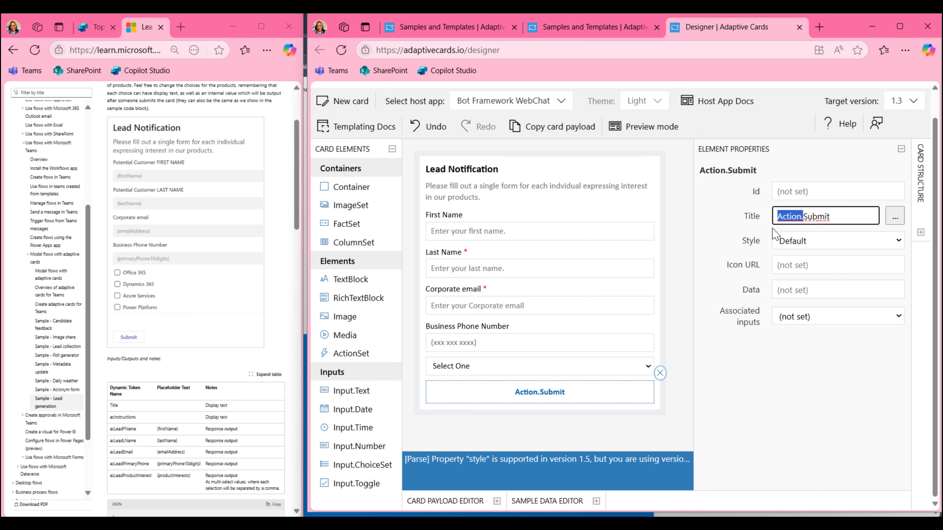
text(Submit)
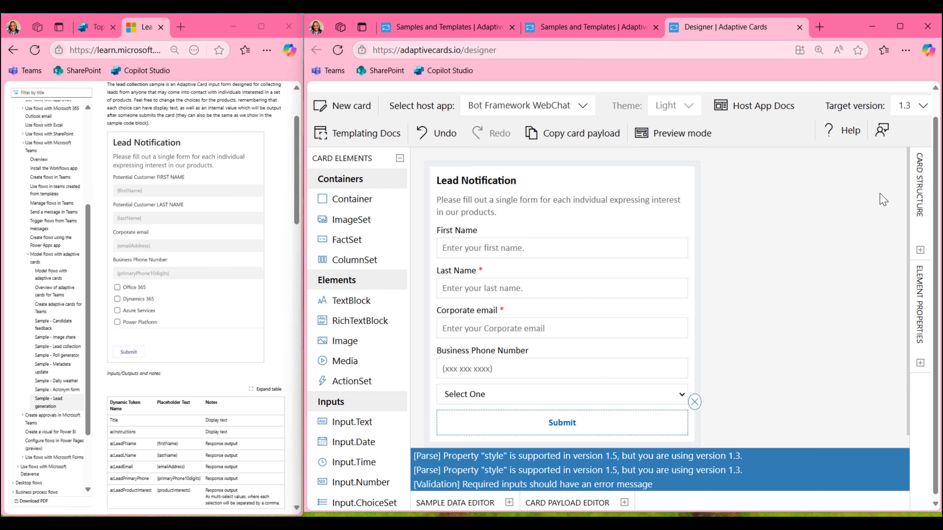
Paste {"id":"submitForm"} into the Submit action's Data field and zoom the page in
click(920, 363)
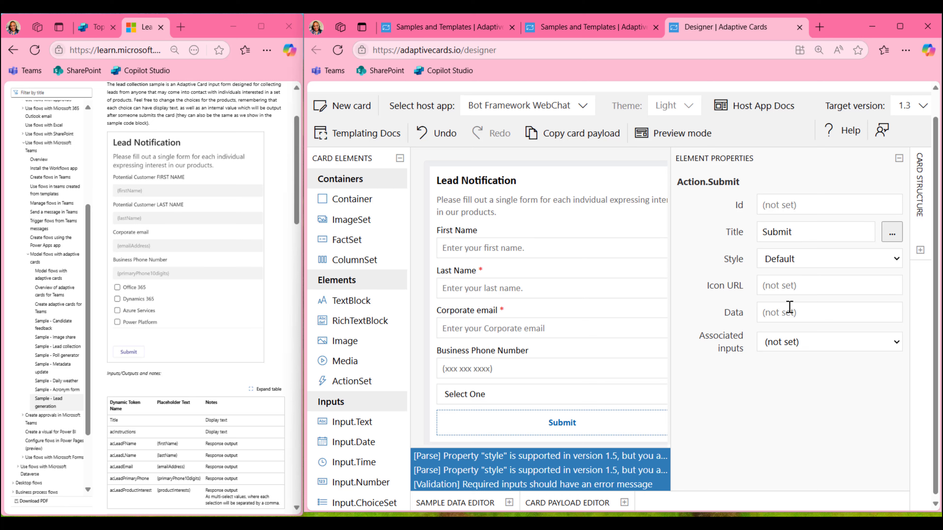
click(780, 314)
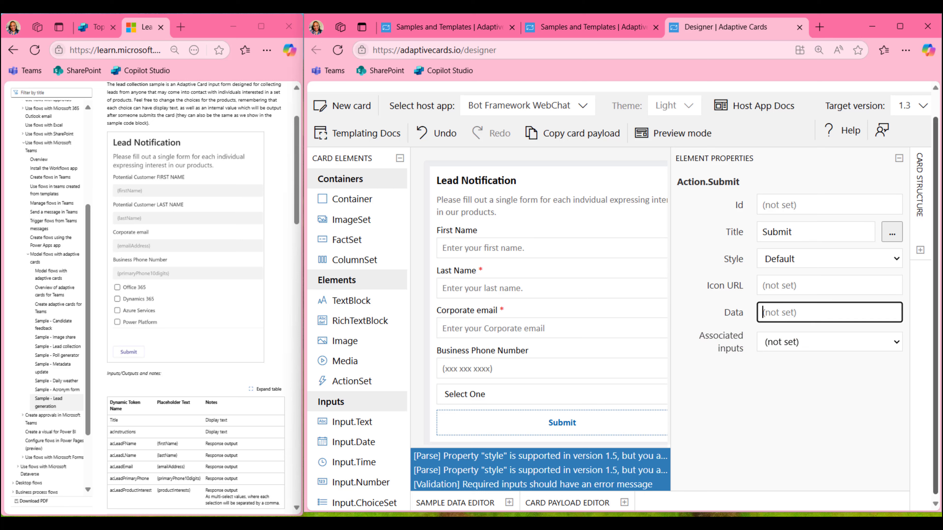
text({"id":"submitForm"})
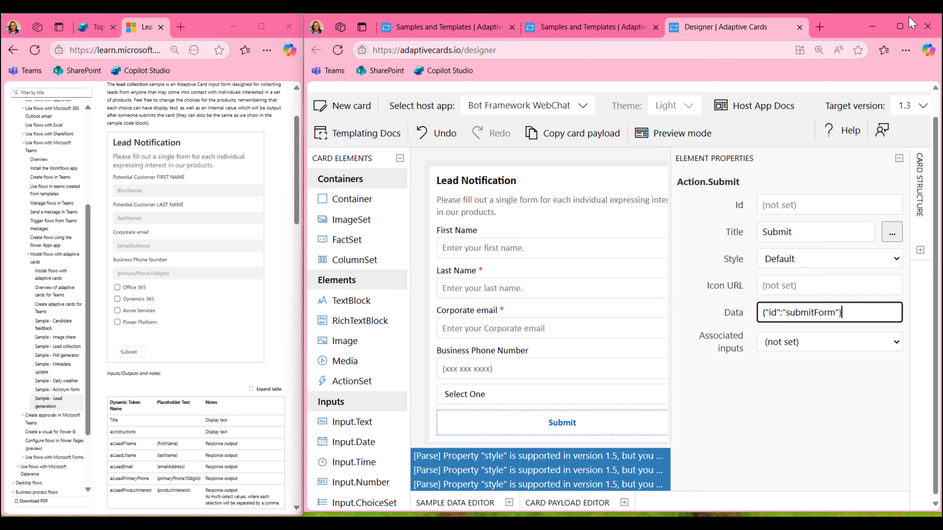
click(905, 49)
click(875, 132)
Zoom the page further, check the submitForm Data value, and collapse Element Properties
click(875, 132)
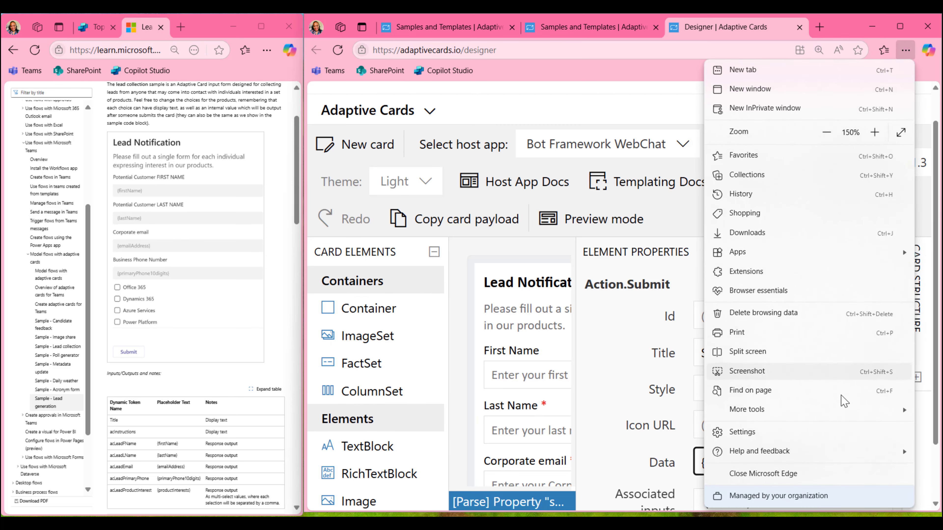
click(674, 76)
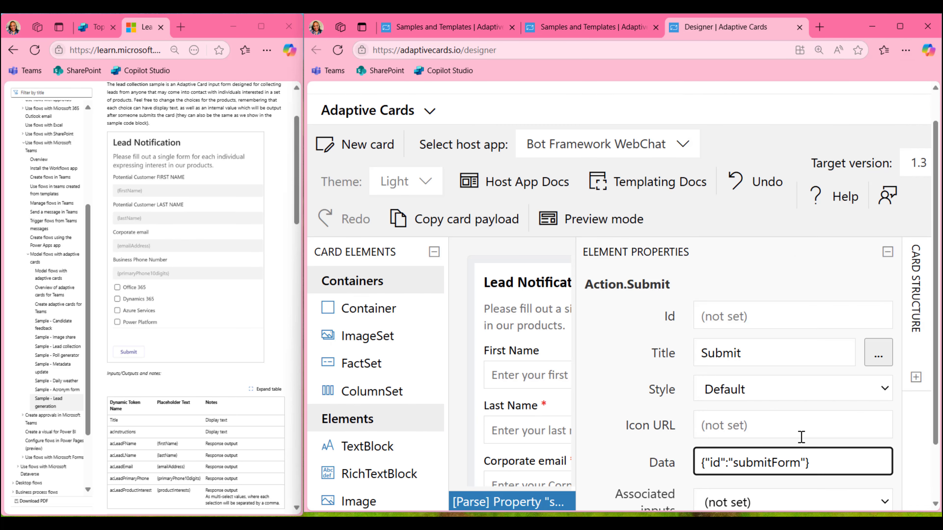
scroll(802, 437, down, 2)
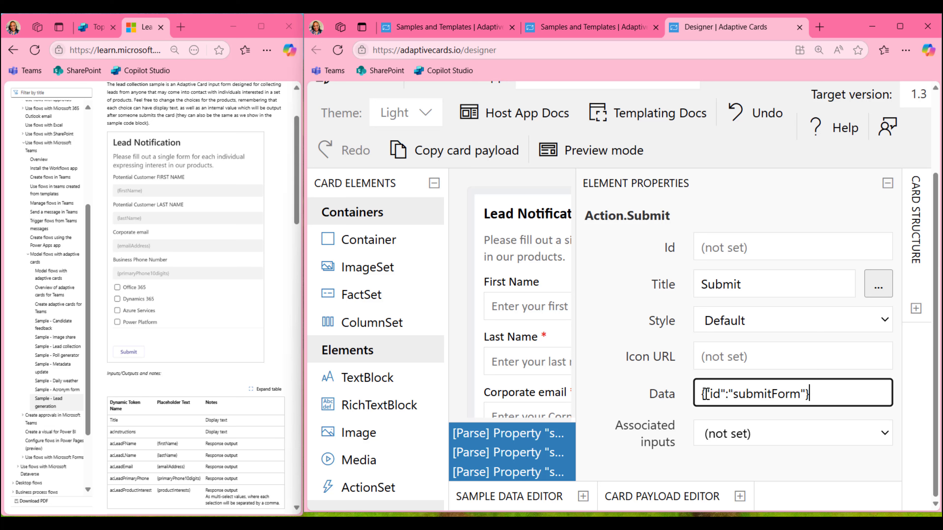
click(726, 394)
drag(828, 396, 700, 397)
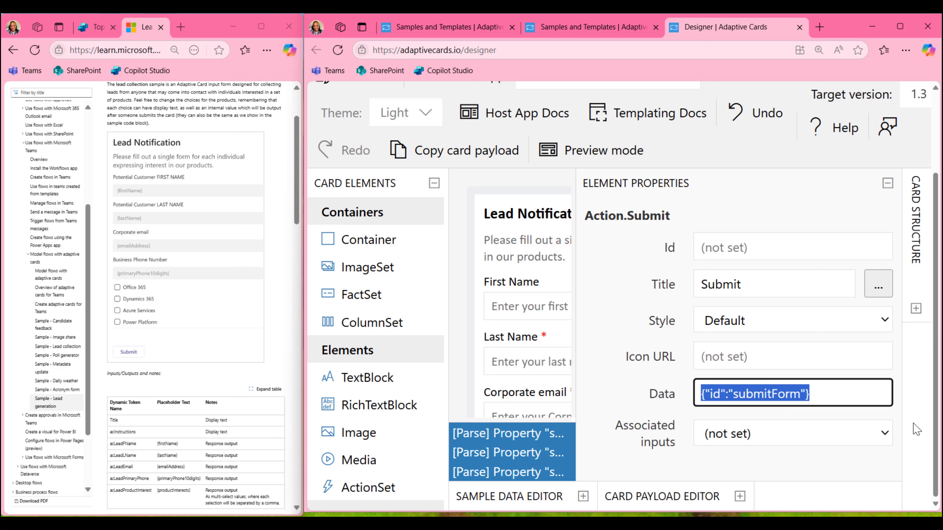
click(821, 390)
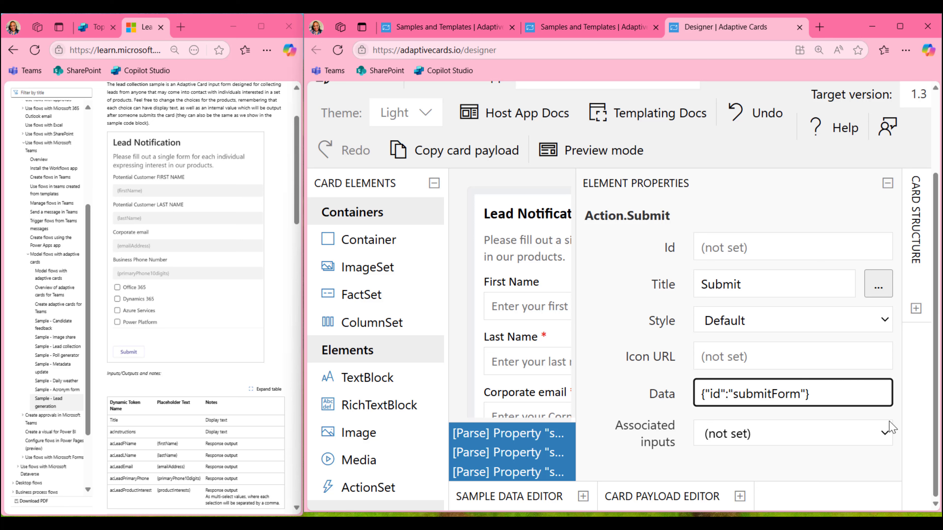
click(886, 186)
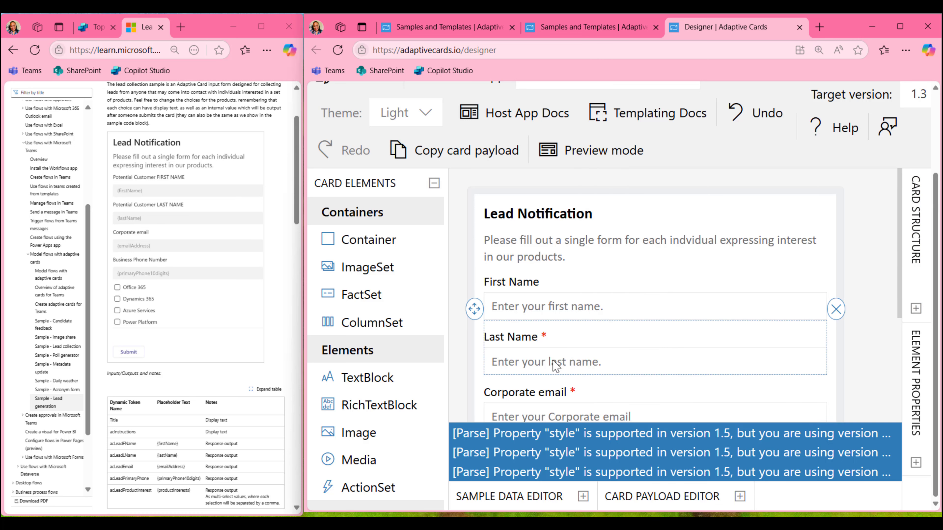
Give the Last Name input the error message 'We need your last name to complete this task.'
scroll(618, 323, down, 3)
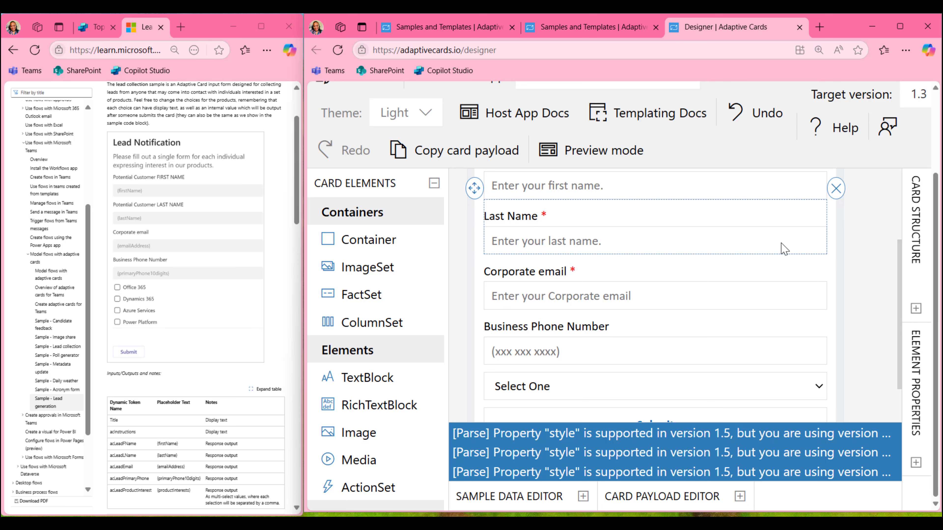
click(917, 463)
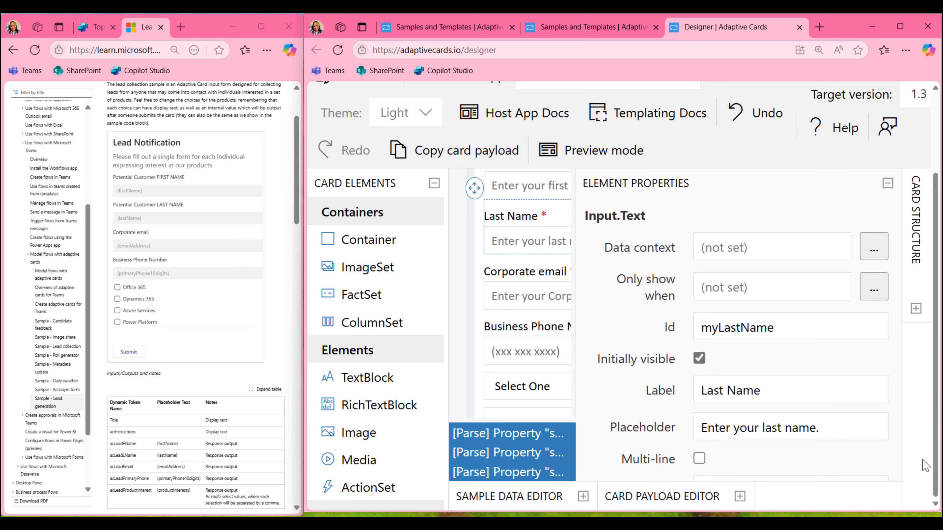
scroll(890, 333, down, 2)
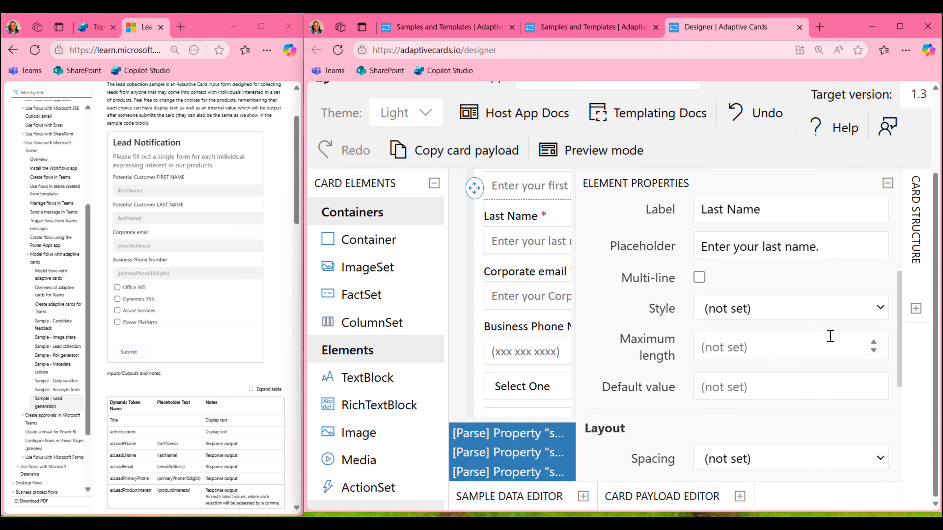
scroll(829, 250, down, 5)
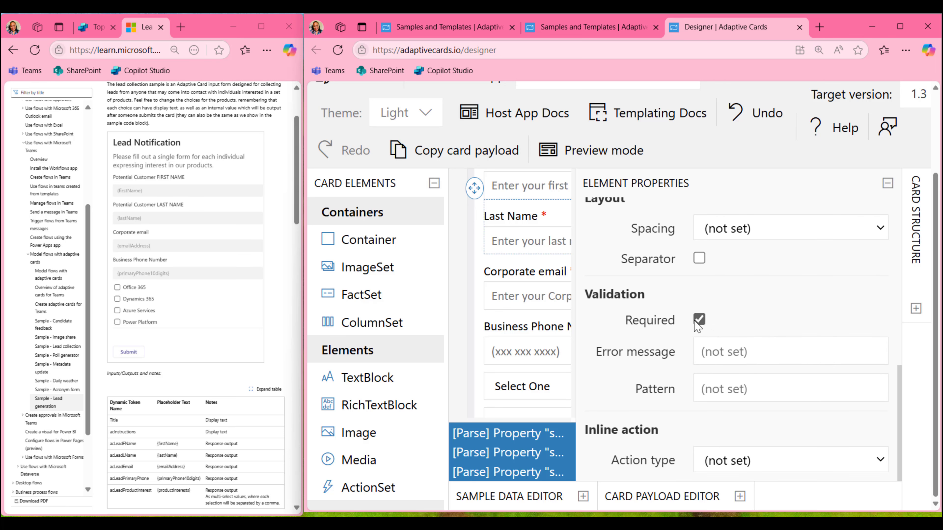
click(725, 352)
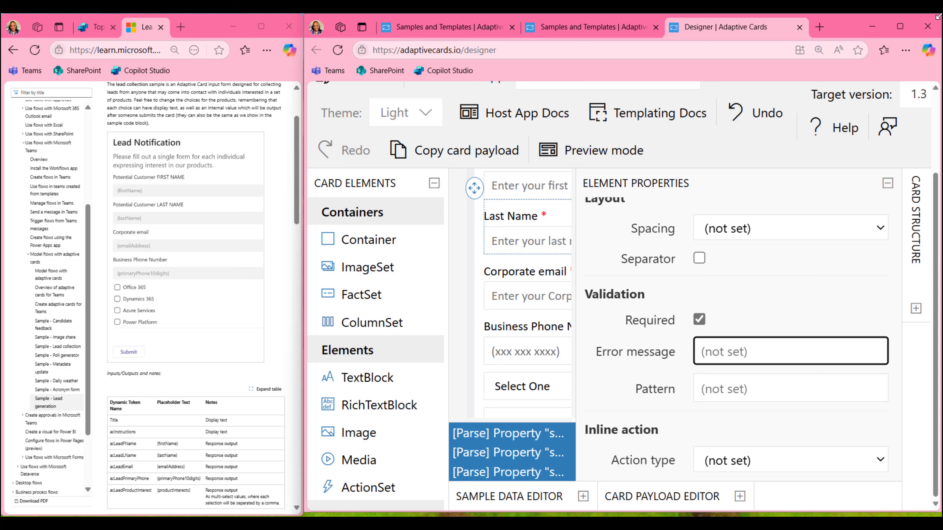
text(We n)
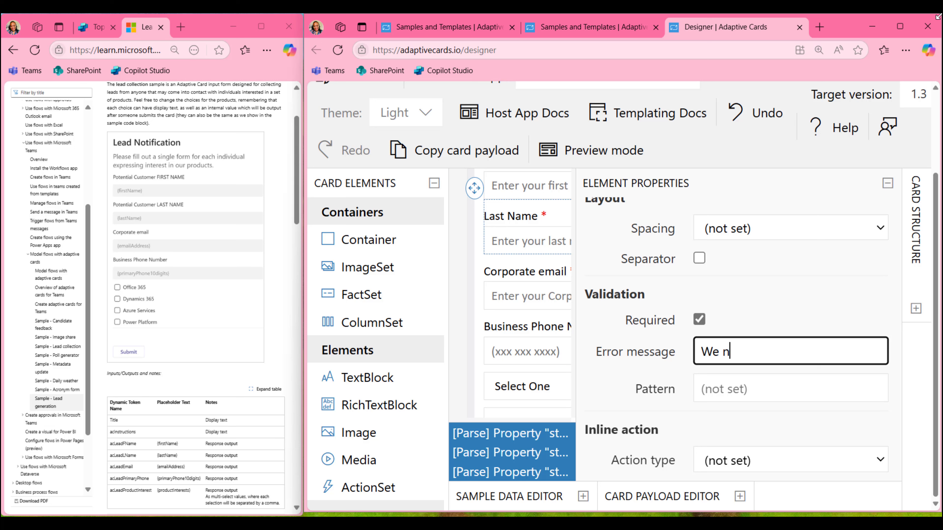
text(eed your last n)
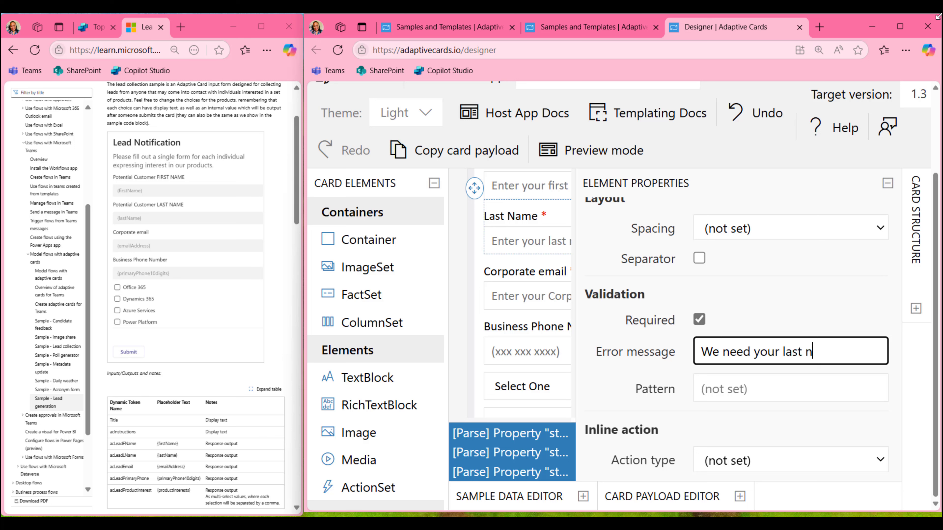
text(ame to complet)
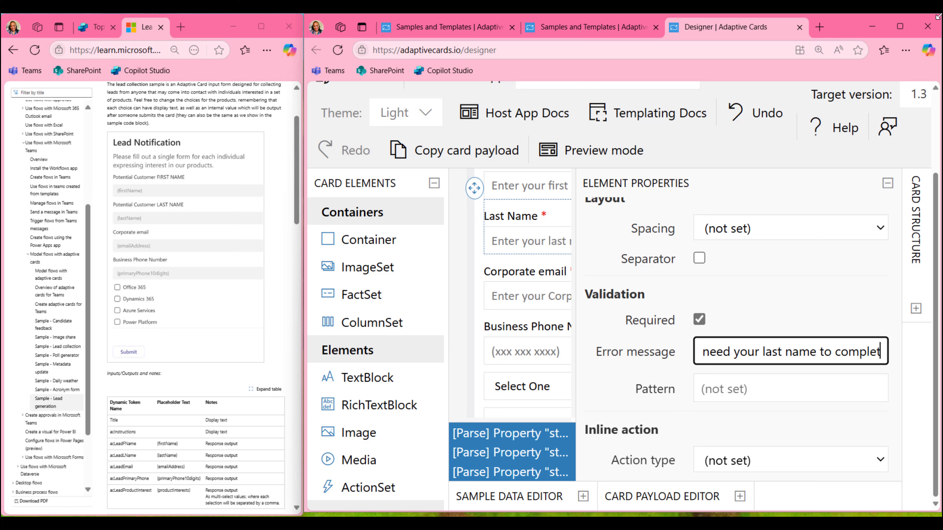
text(e this task.)
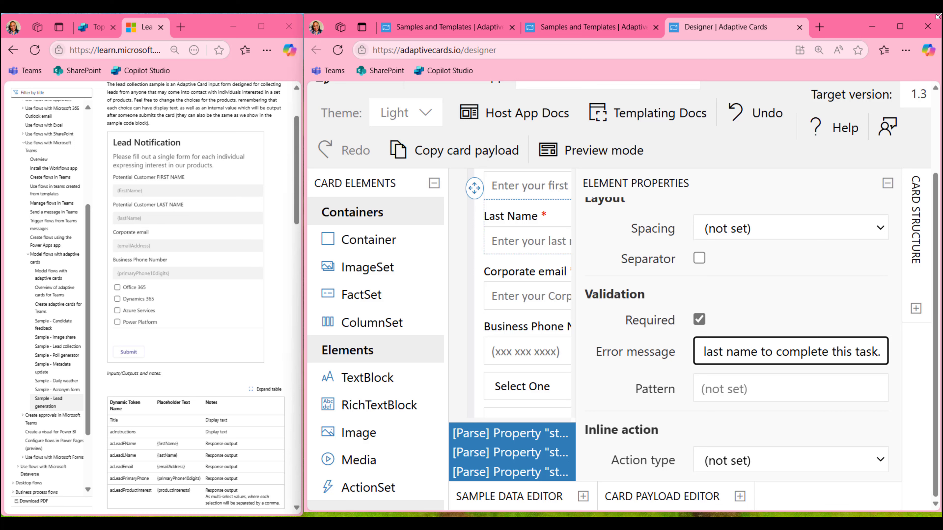
Select the Corporate email input and review its validation error message
click(808, 298)
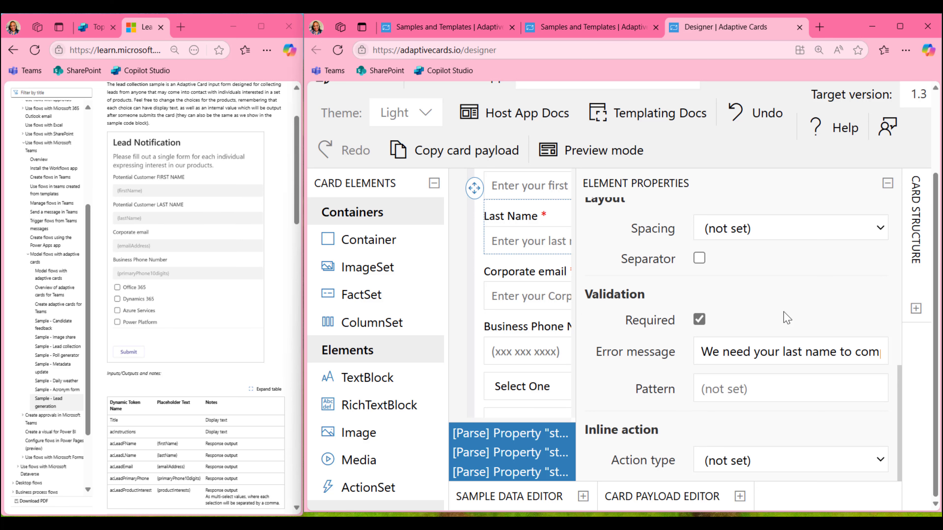
click(513, 296)
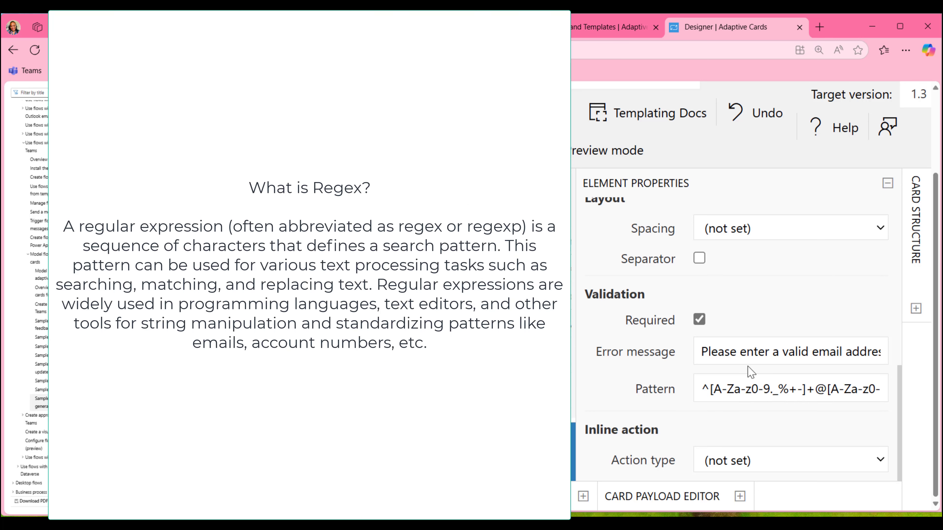
drag(703, 352, 914, 359)
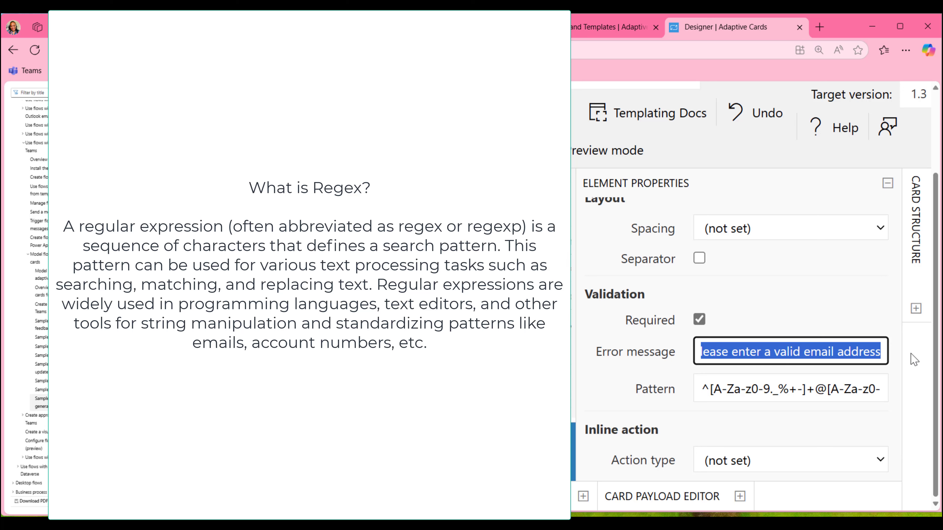
Hide the property settings and select the Business Phone Number / Select One input
click(858, 427)
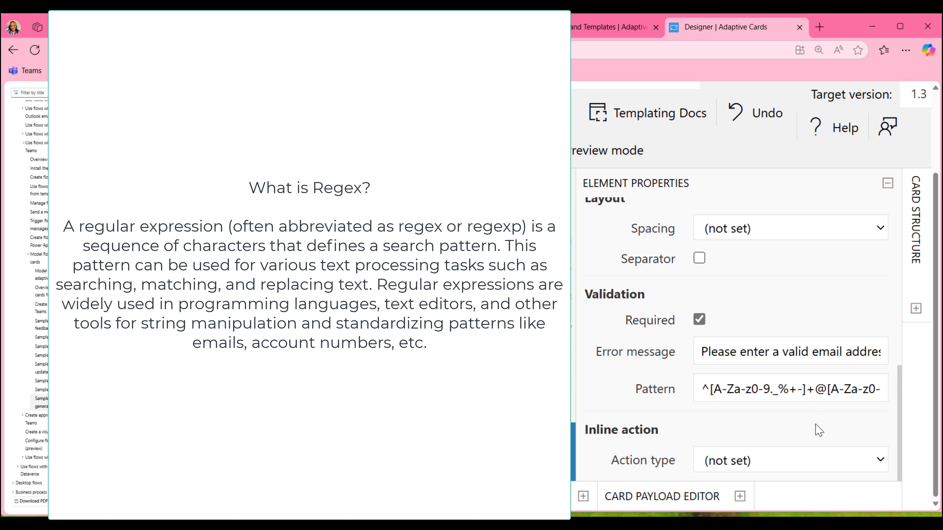
click(887, 184)
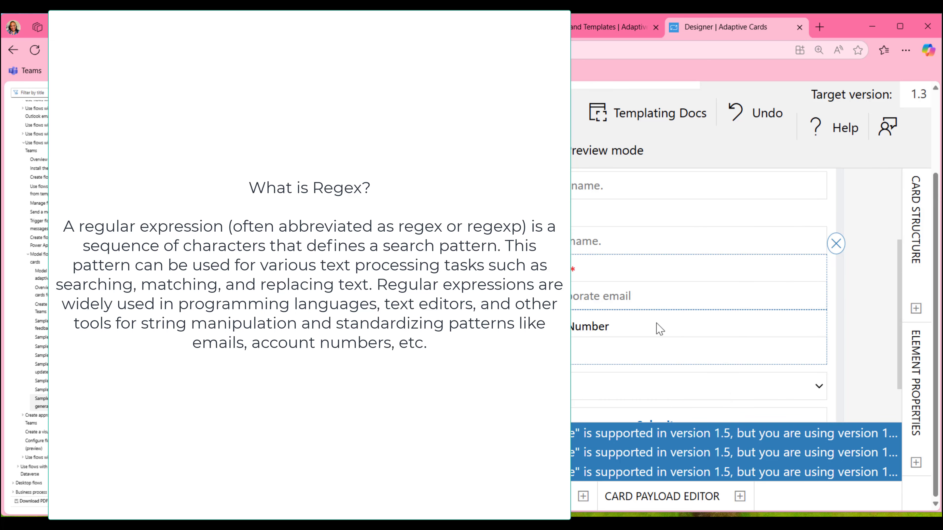
scroll(664, 334, down, 3)
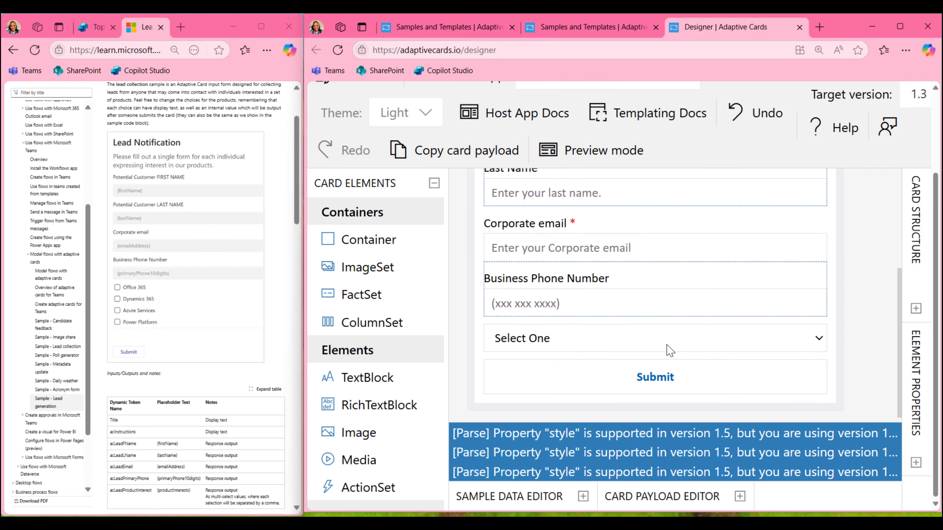
click(631, 305)
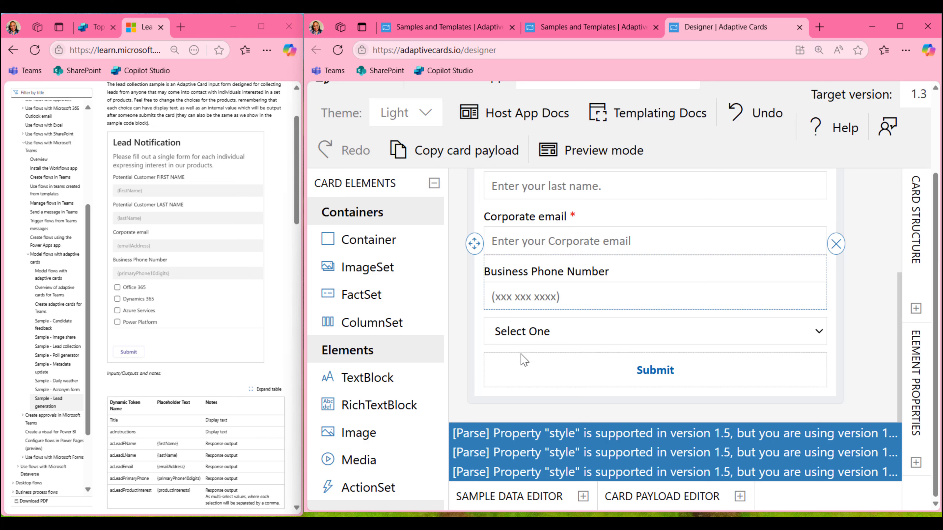
click(817, 299)
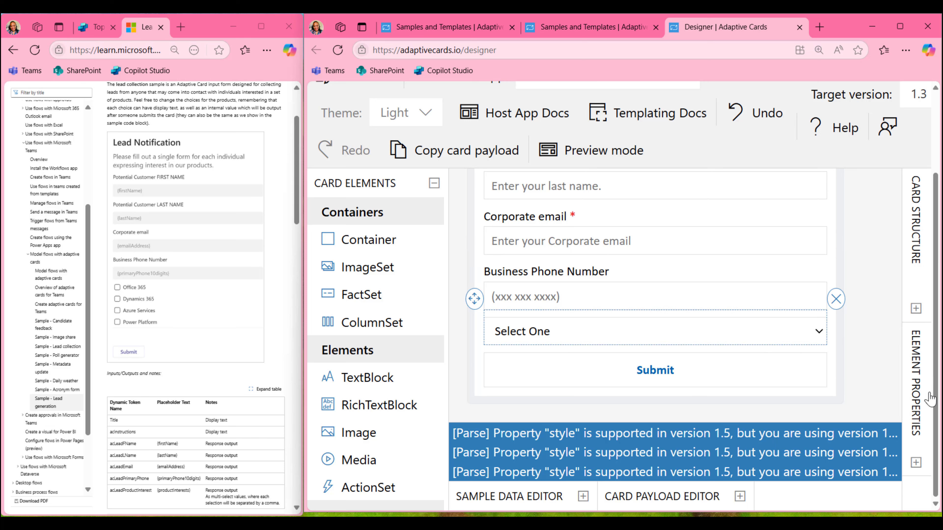
Append 'right' to the Power Platform choice's value in Element Properties
click(916, 462)
right_click(915, 463)
click(805, 392)
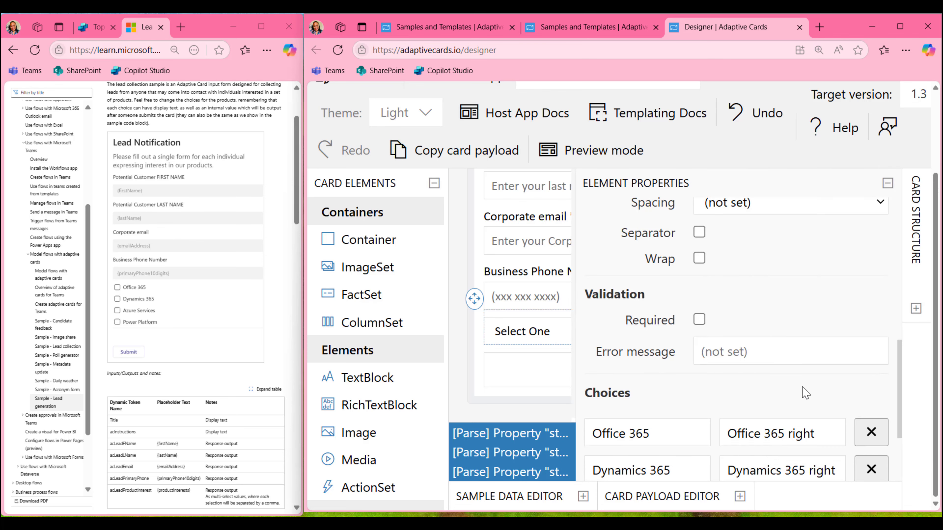
scroll(805, 393, down, 3)
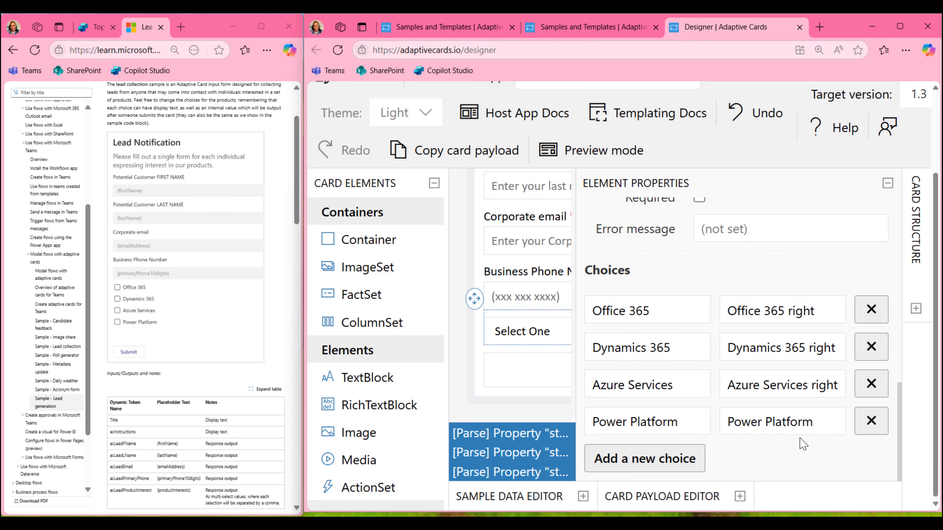
click(828, 418)
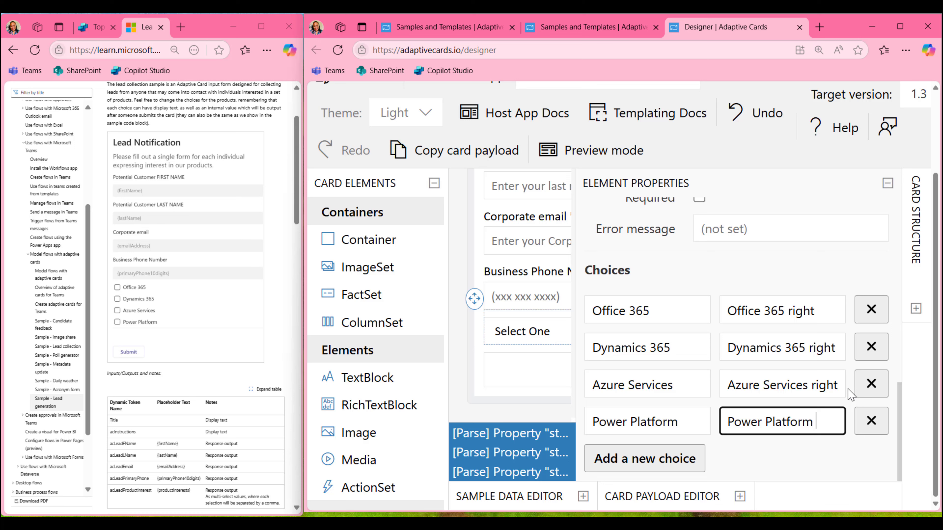
text(right)
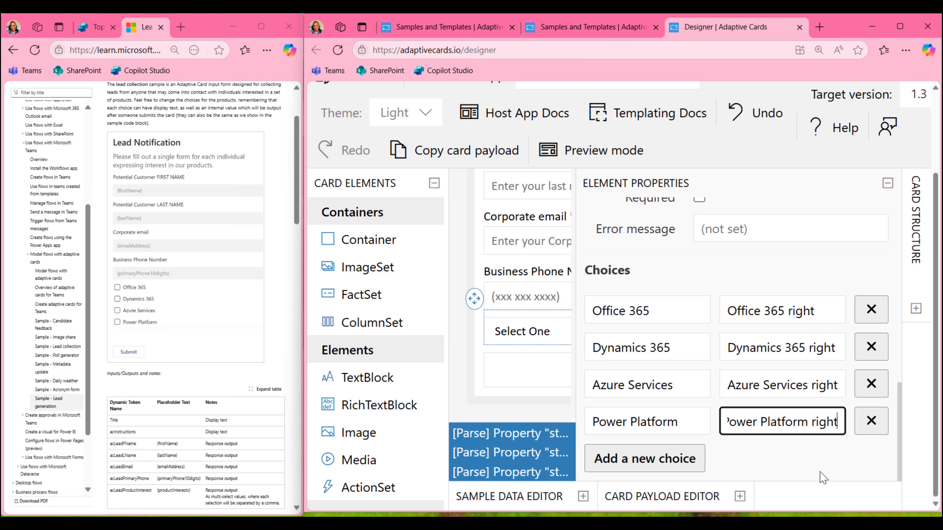
click(824, 478)
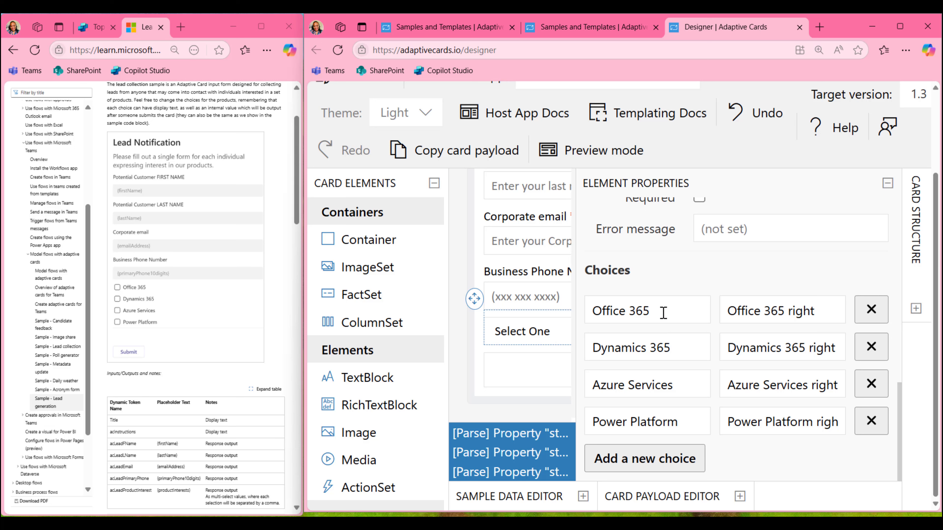
Compare against the Office 365 choice's title and value, then hide the property settings
drag(663, 312, 589, 305)
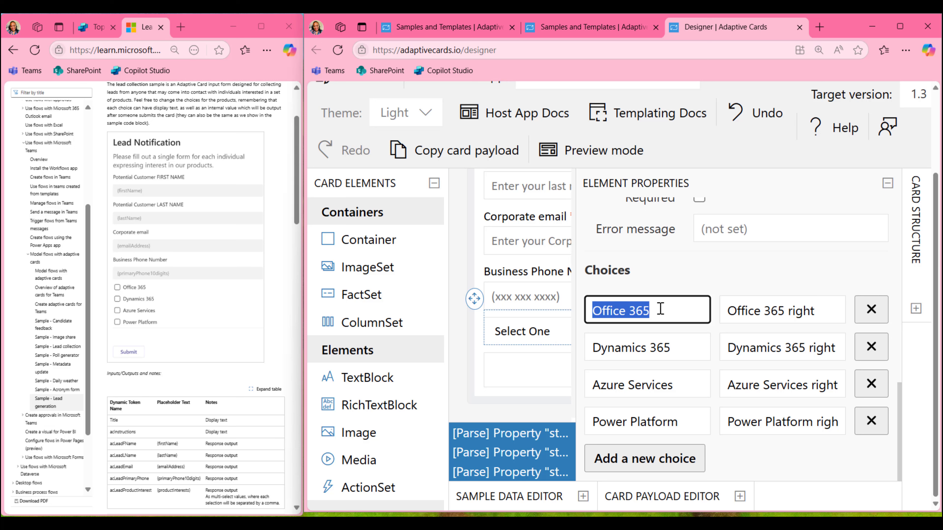
click(760, 311)
key(ctrl+a)
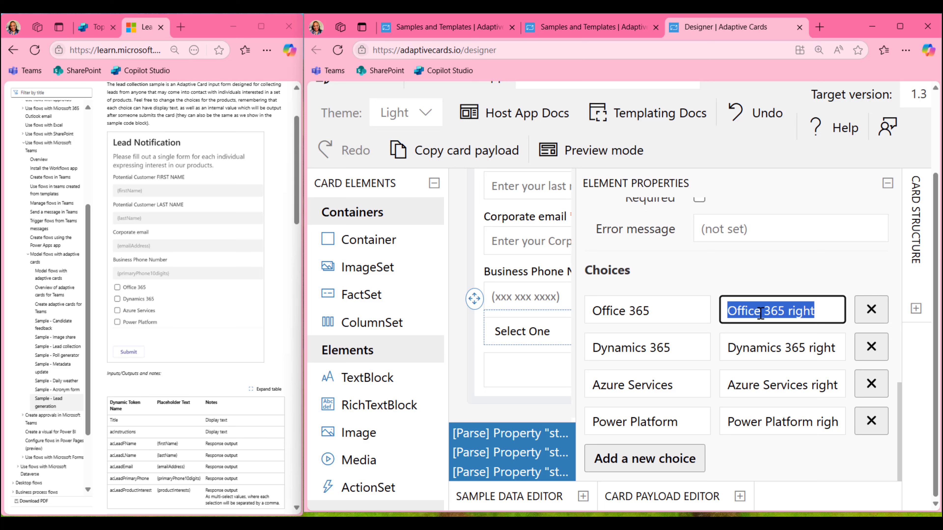
click(764, 265)
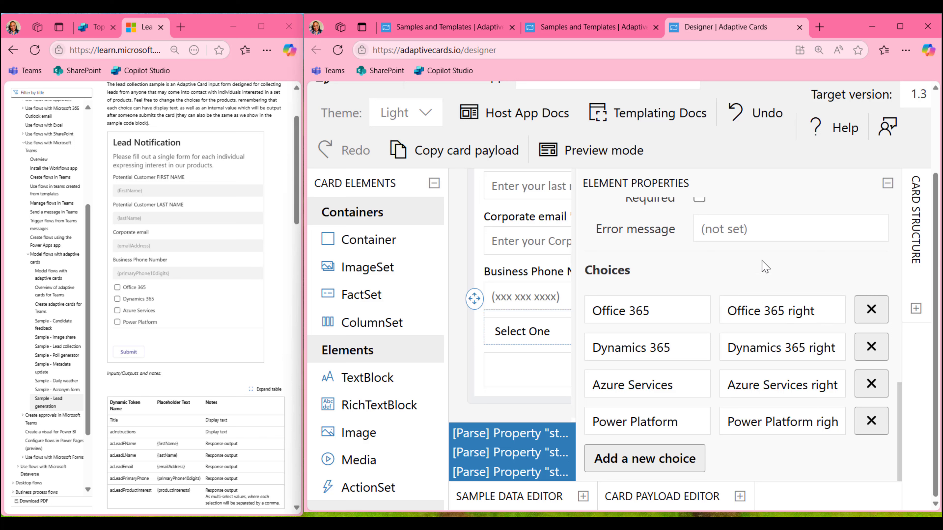
click(888, 183)
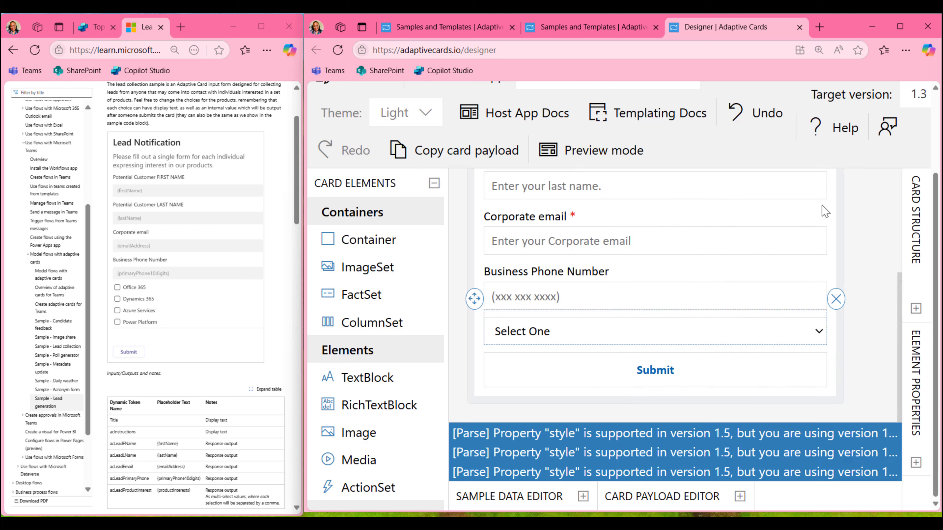
Zoom the browser page out to 110% so the whole designer and card fit
click(906, 50)
click(824, 134)
click(824, 134)
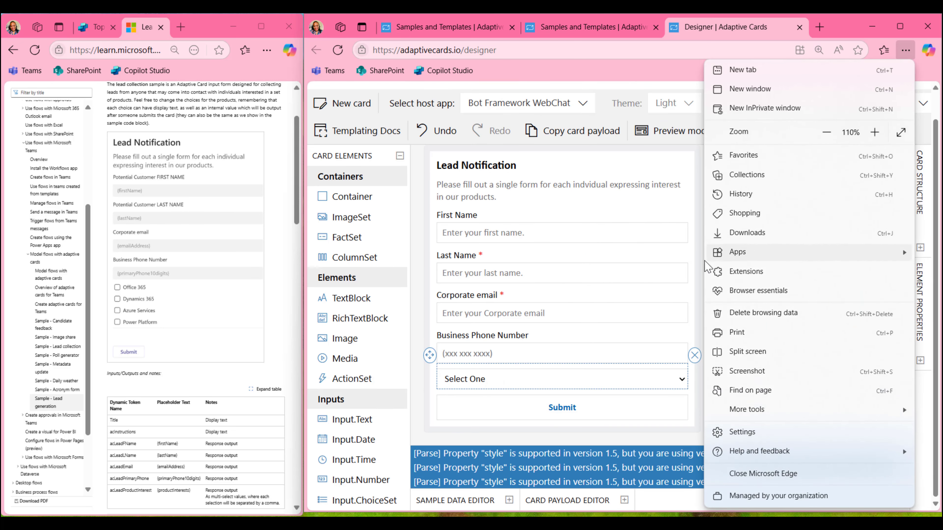
click(671, 433)
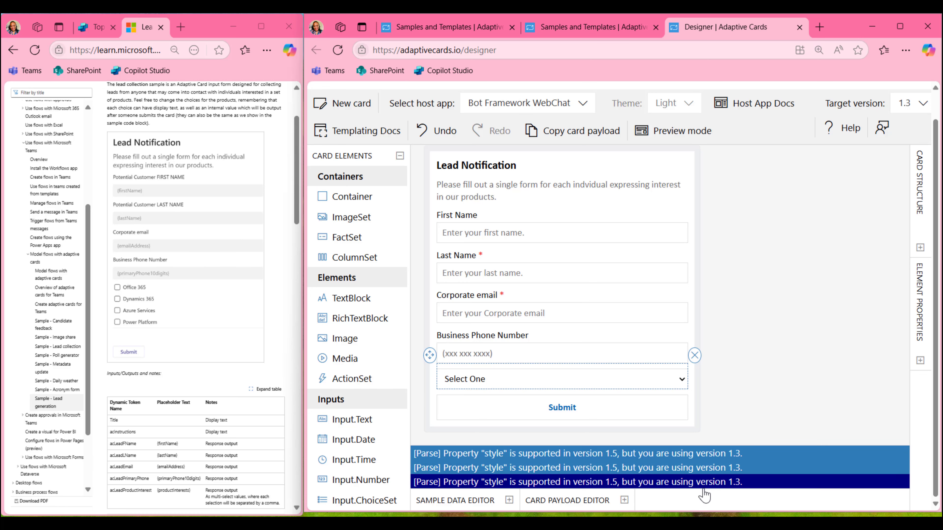
Set the card payload version to 1.5, copy the card JSON, and switch to Copilot Studio
click(624, 502)
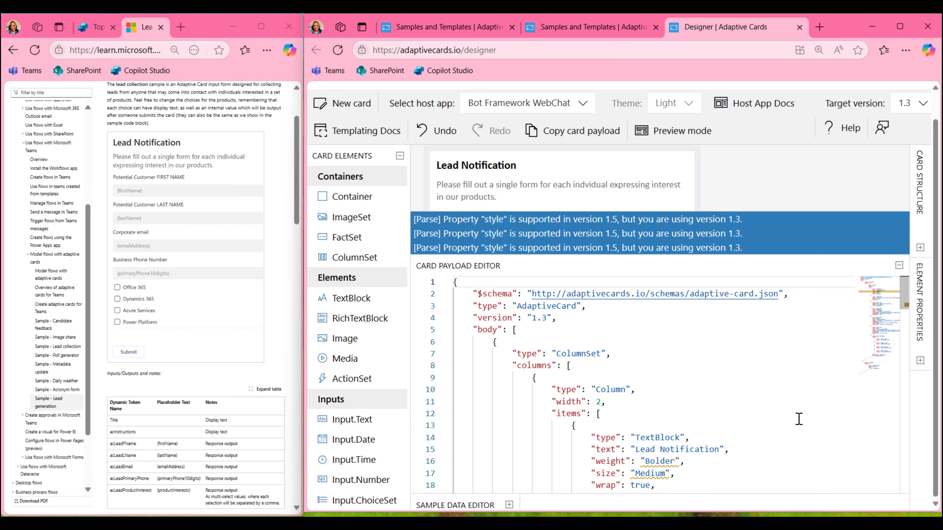
click(547, 318)
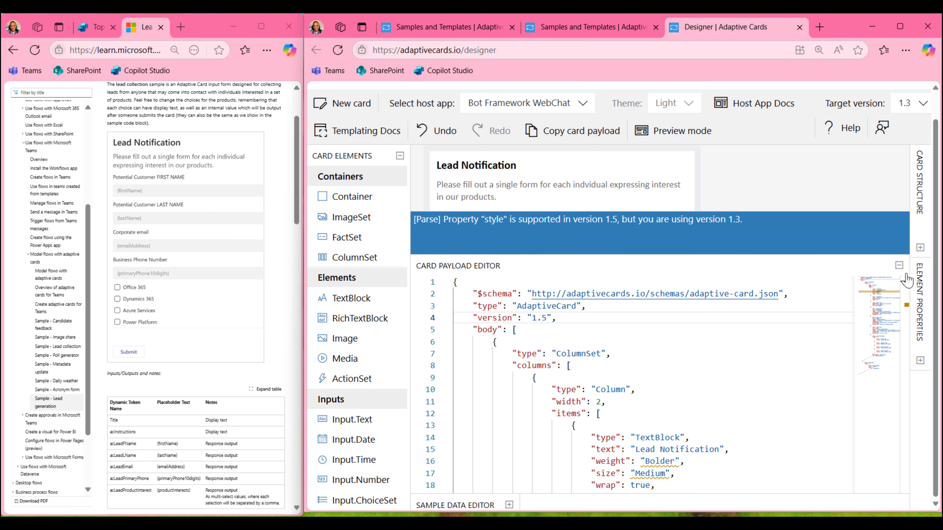
click(899, 265)
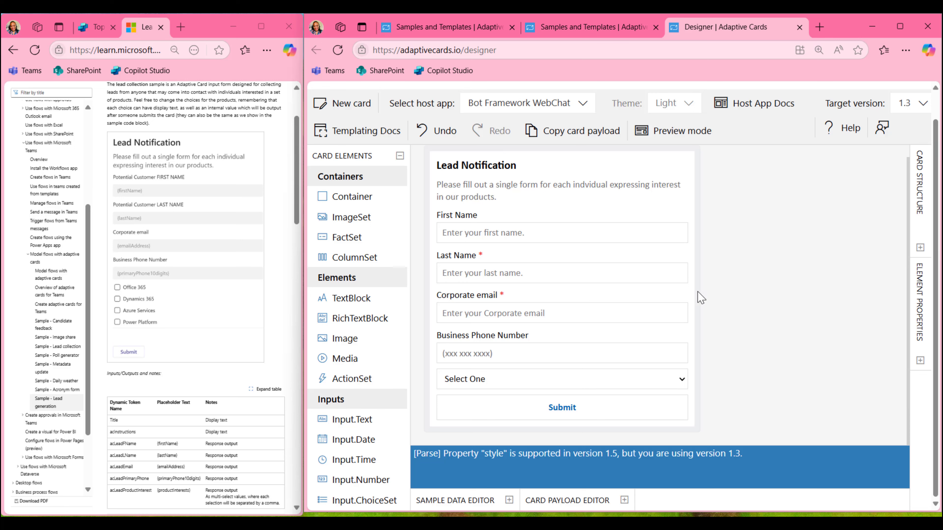
click(567, 136)
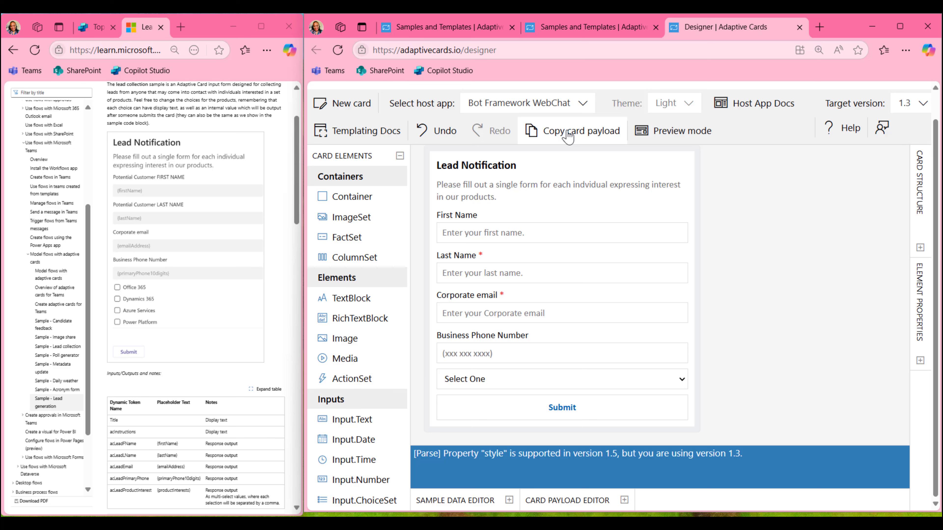
click(93, 27)
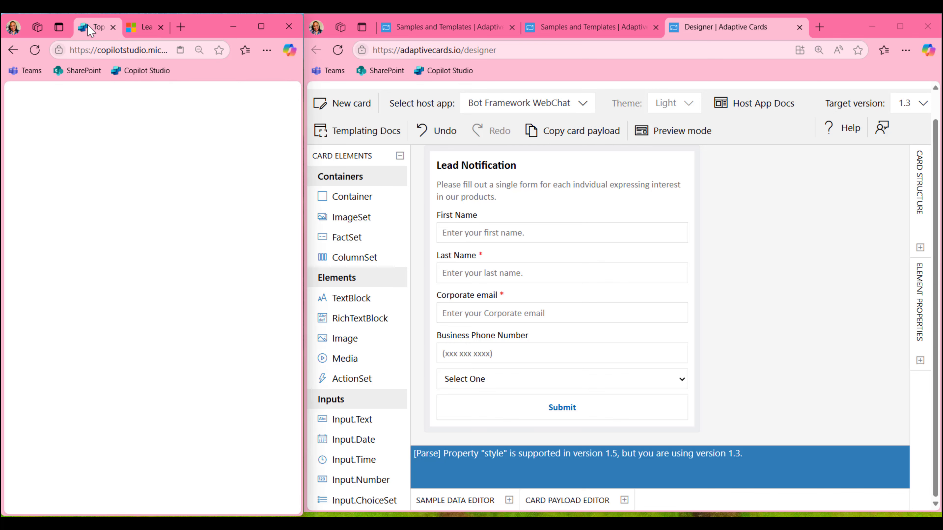
Maximize Copilot Studio and open the Conversation Start system topic
click(261, 27)
click(253, 120)
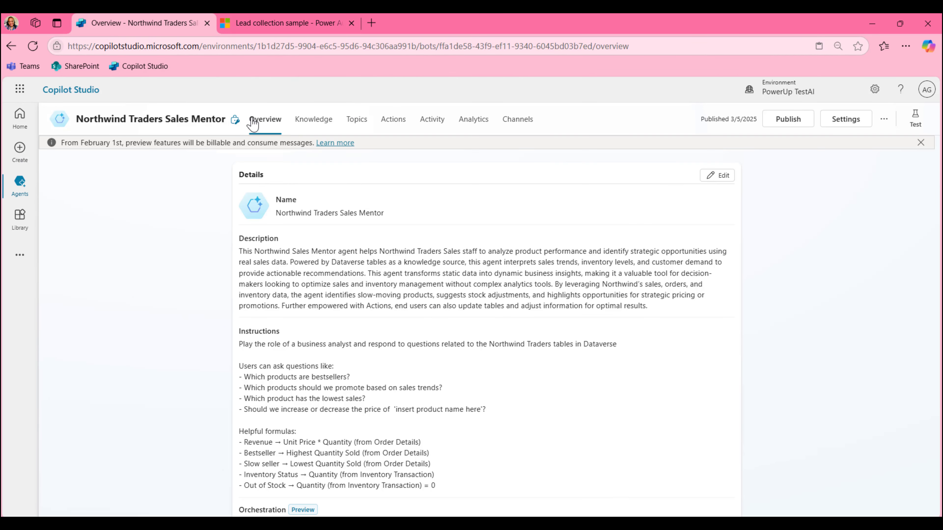
click(357, 121)
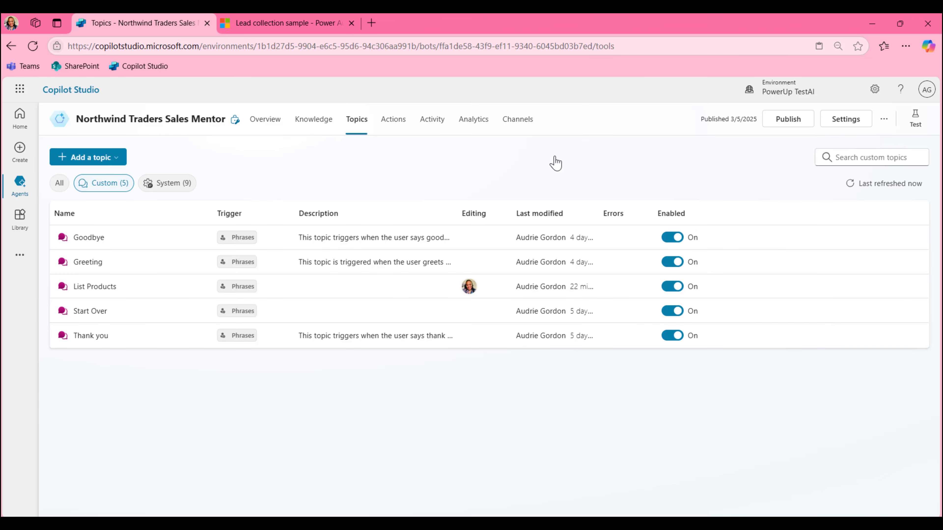
click(170, 186)
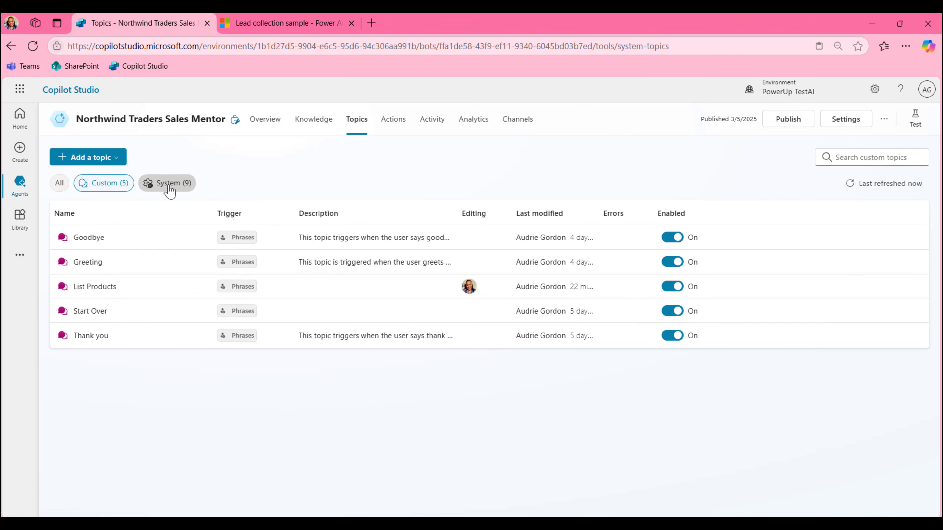
click(100, 269)
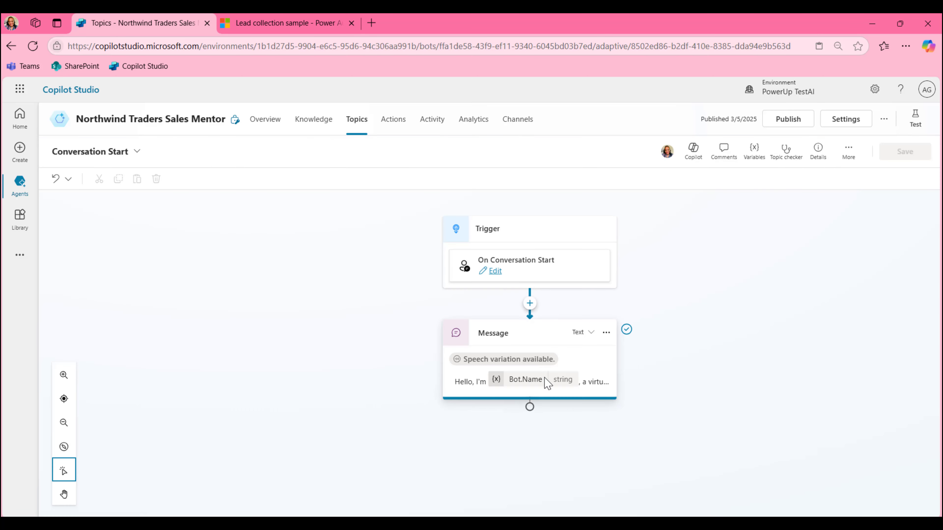
Add an 'Ask with adaptive card' step after the greeting message
click(530, 414)
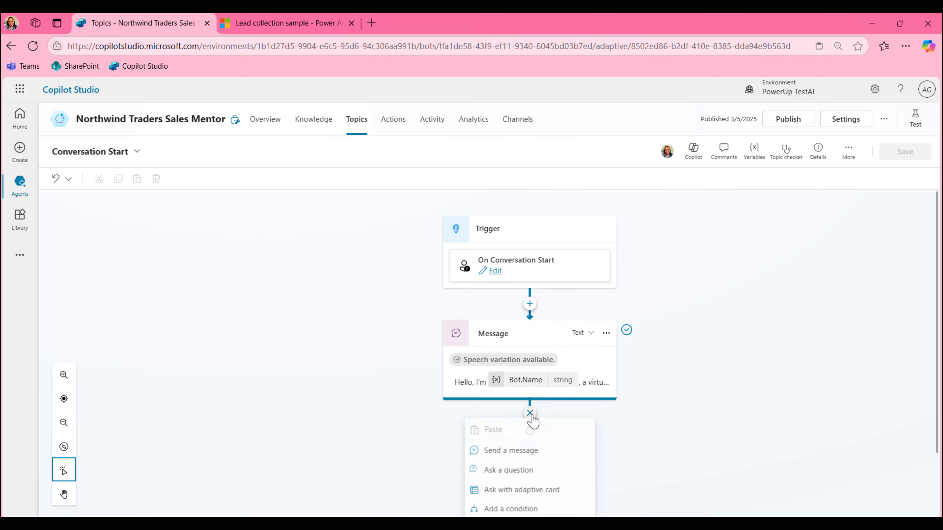
scroll(694, 406, down, 2)
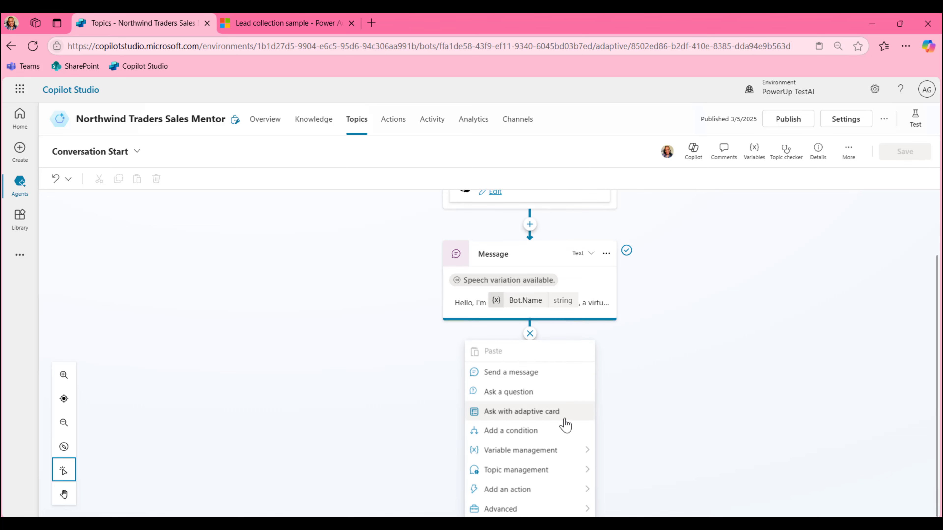
click(906, 46)
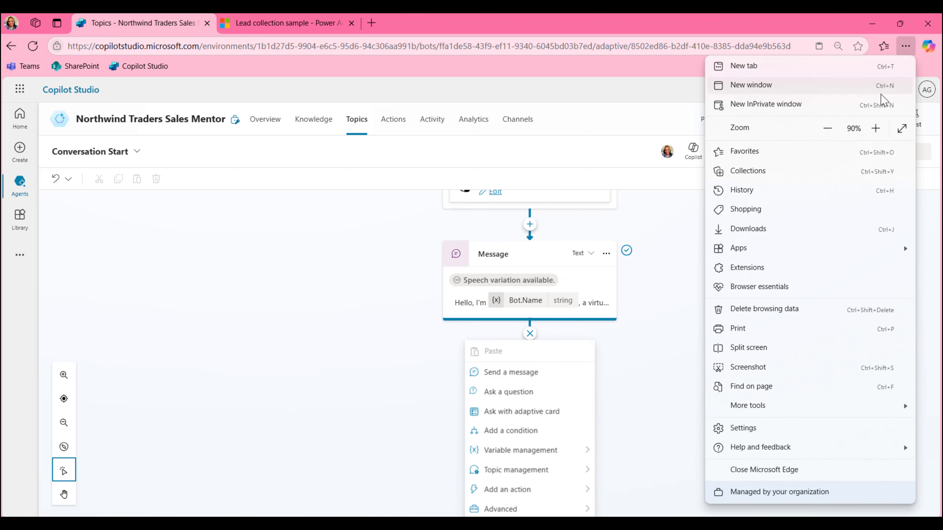
click(876, 128)
click(646, 276)
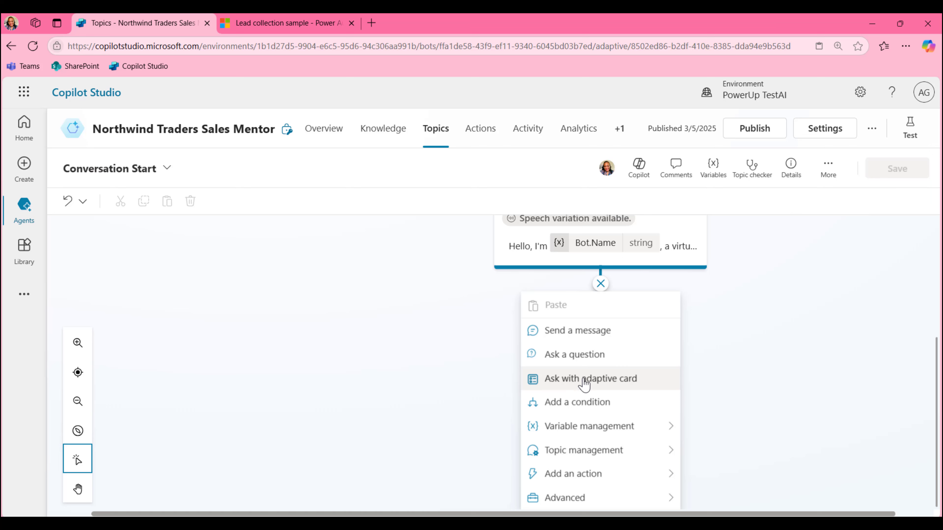
click(584, 384)
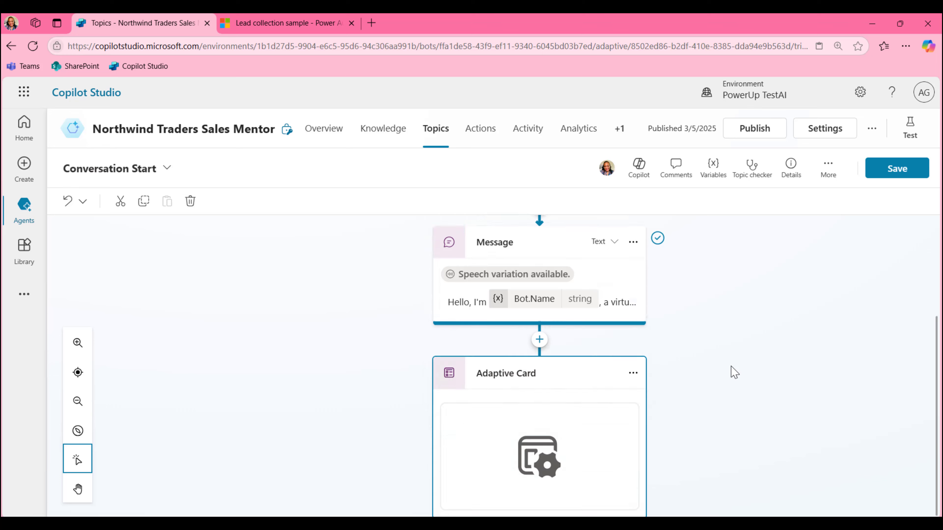
Replace the Adaptive Card node's placeholder JSON with the copied Lead Notification card and save
scroll(695, 337, down, 2)
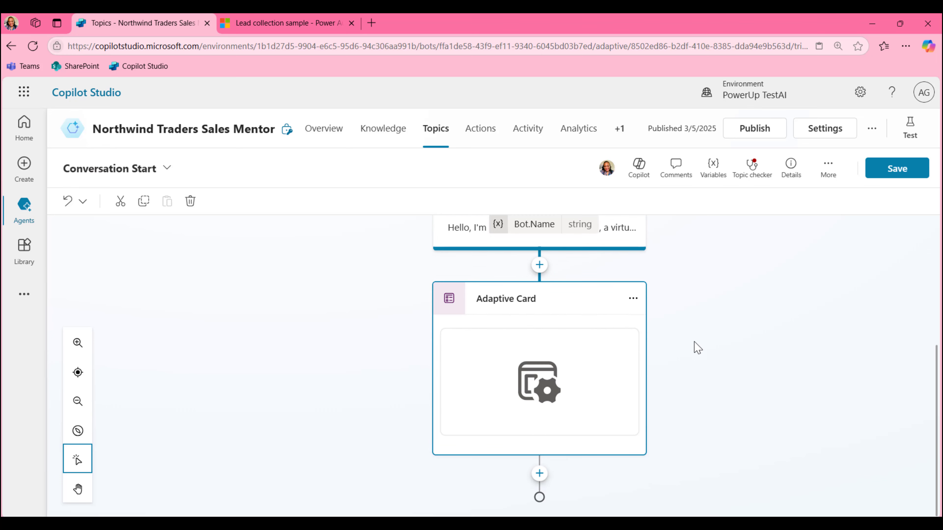
click(593, 382)
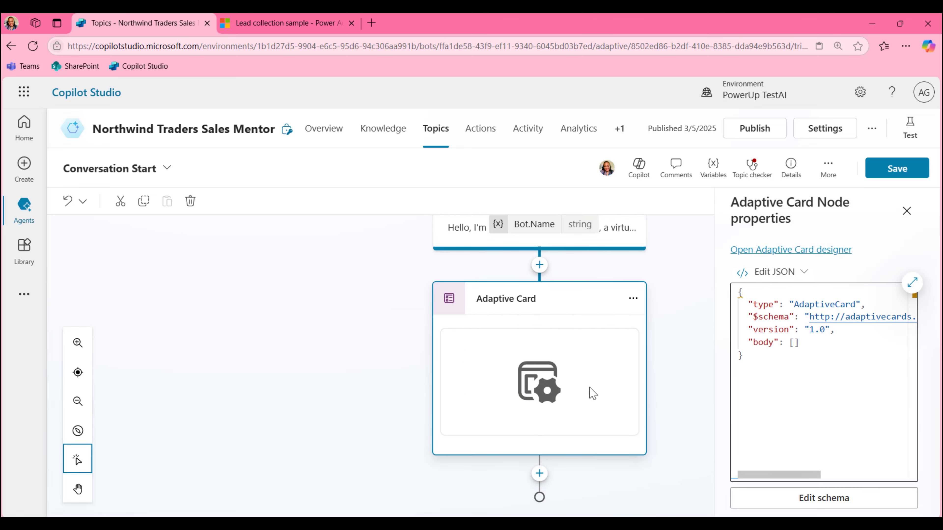
drag(770, 358, 723, 279)
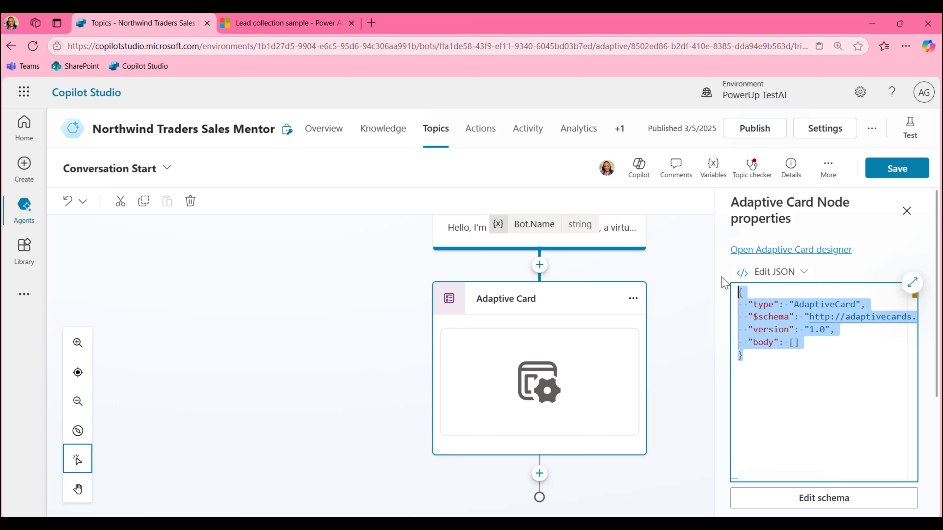
key(BackSpace)
key(ctrl+v)
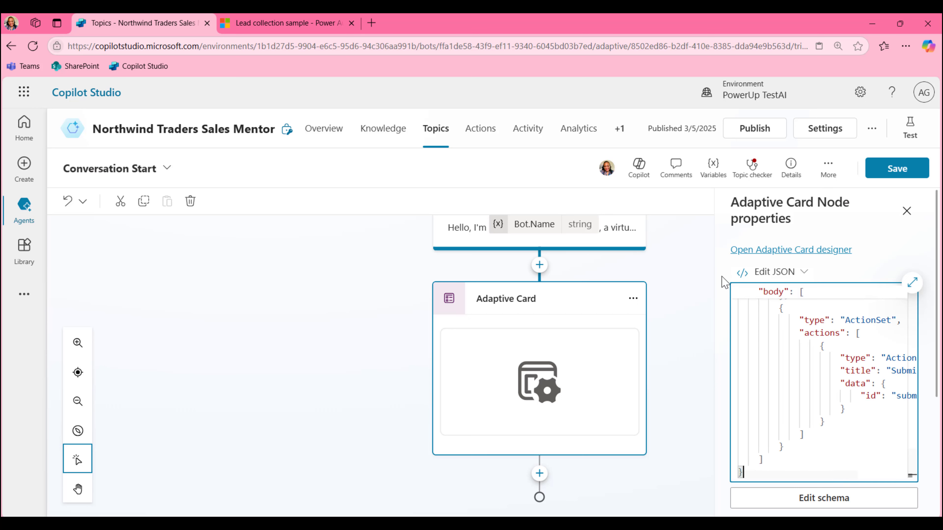
click(906, 170)
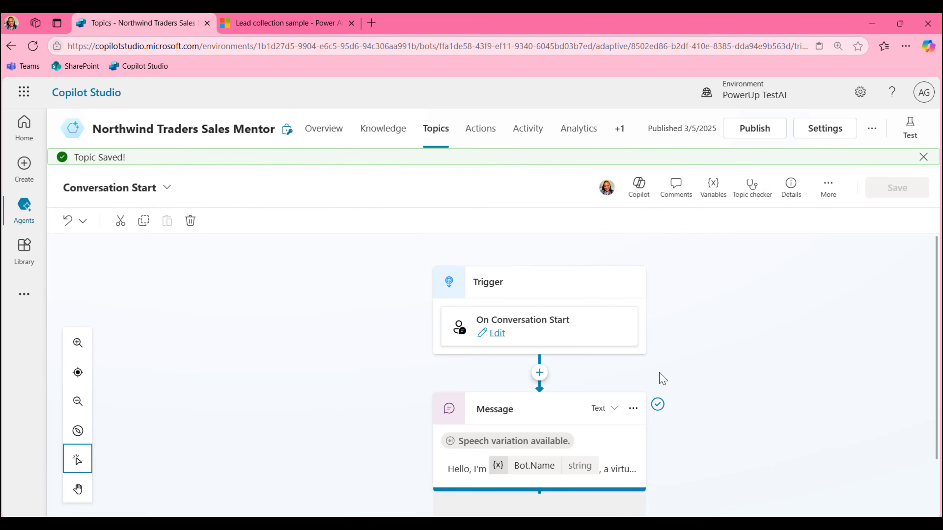
Check in the Variables pane that the seven Topic variables are still blank
scroll(664, 368, down, 10)
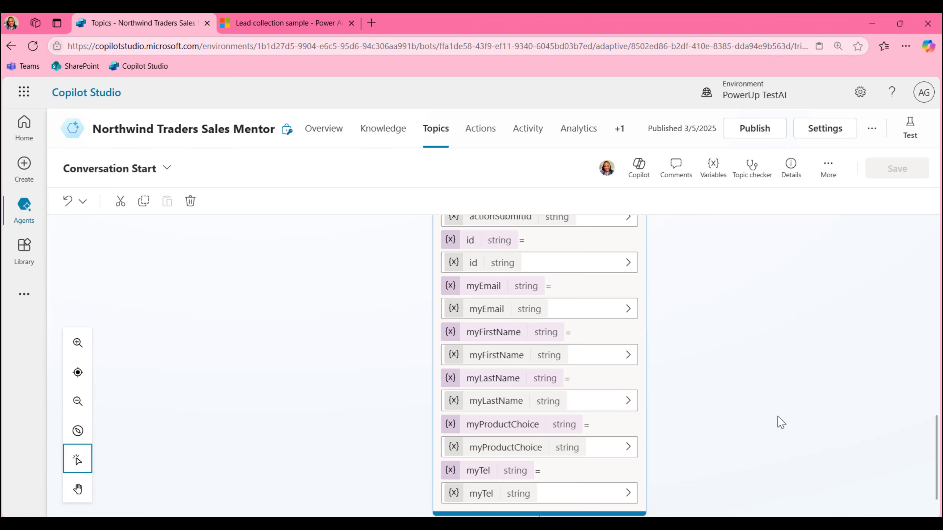
scroll(781, 423, up, 2)
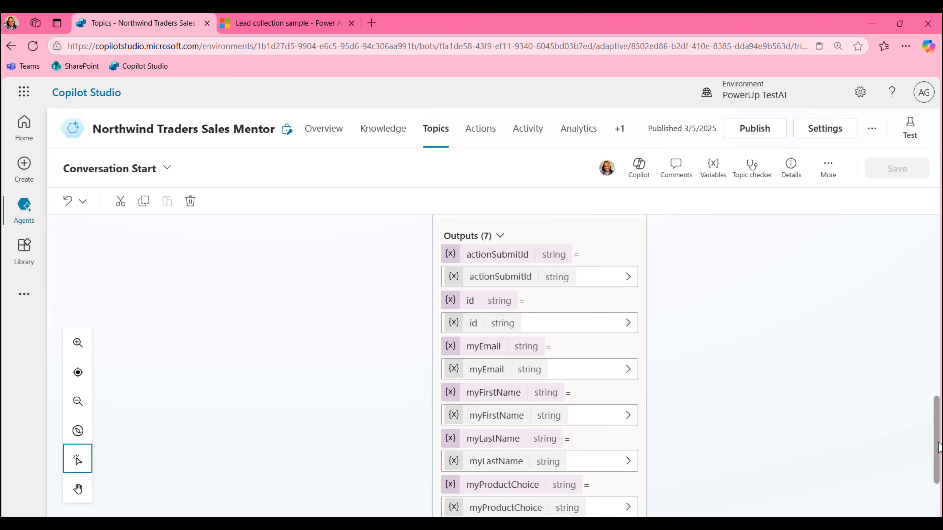
drag(935, 446, 934, 476)
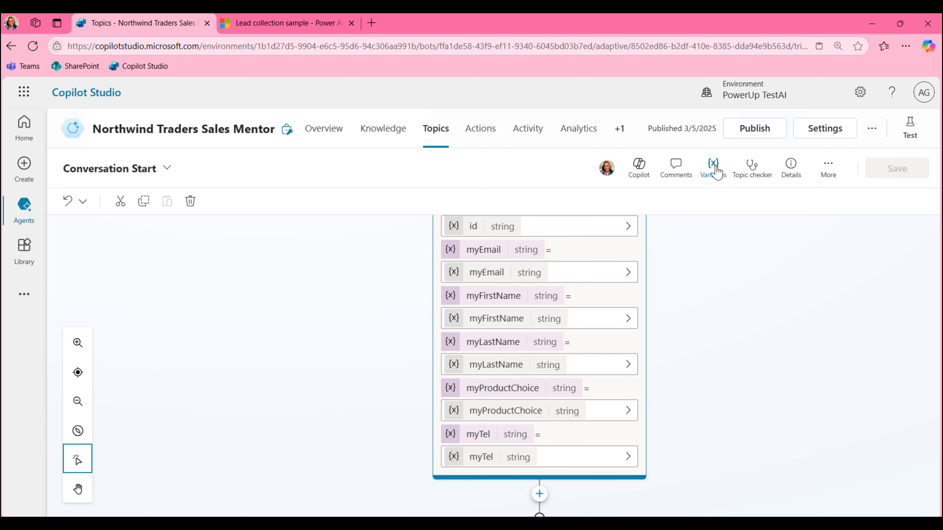
click(702, 188)
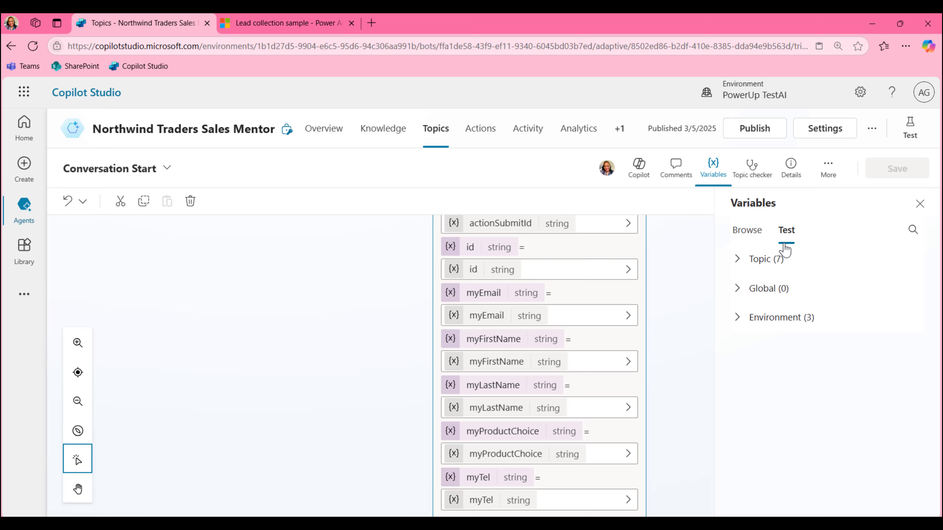
click(771, 268)
scroll(817, 371, down, 3)
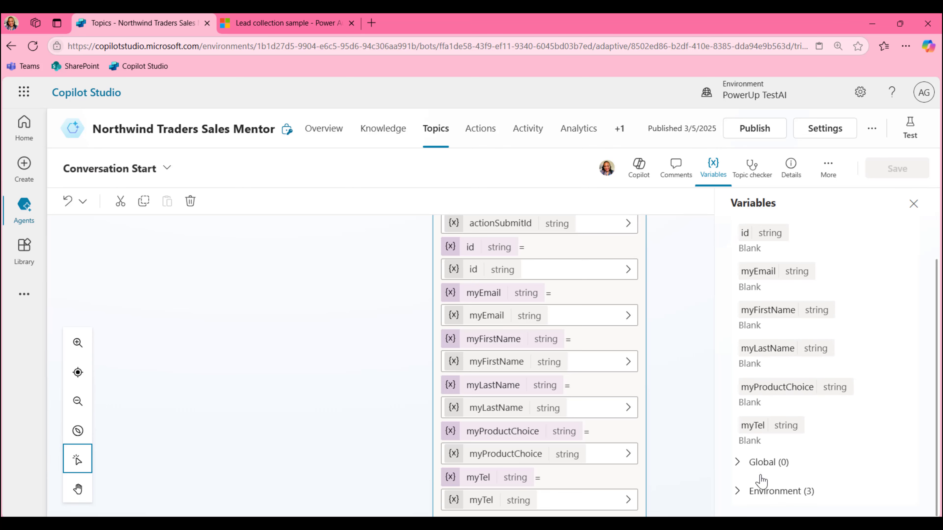
click(913, 203)
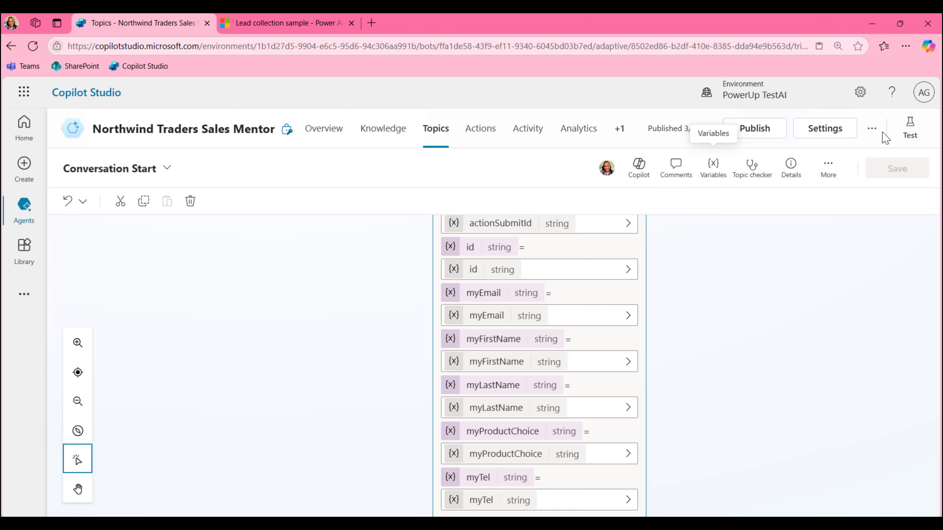
Open the Test your agent chat showing the Lead Notification form
click(910, 129)
click(923, 167)
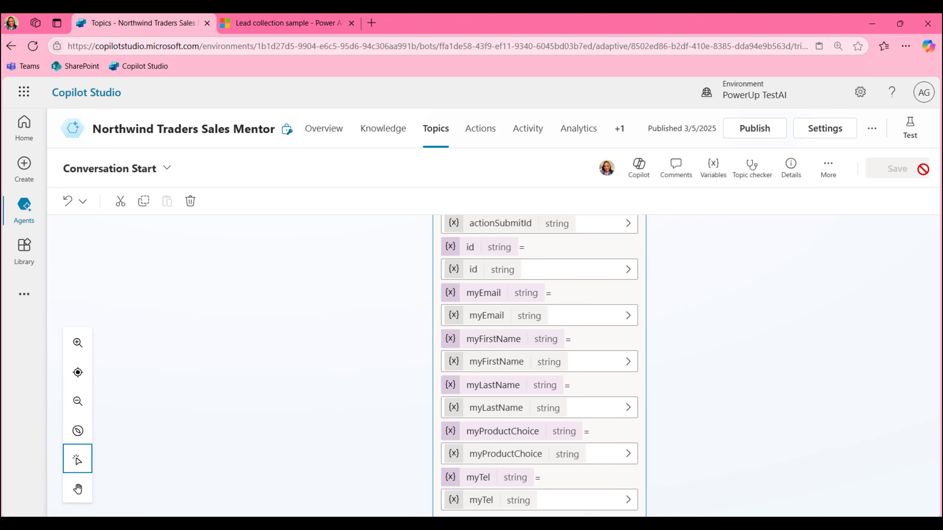
click(909, 135)
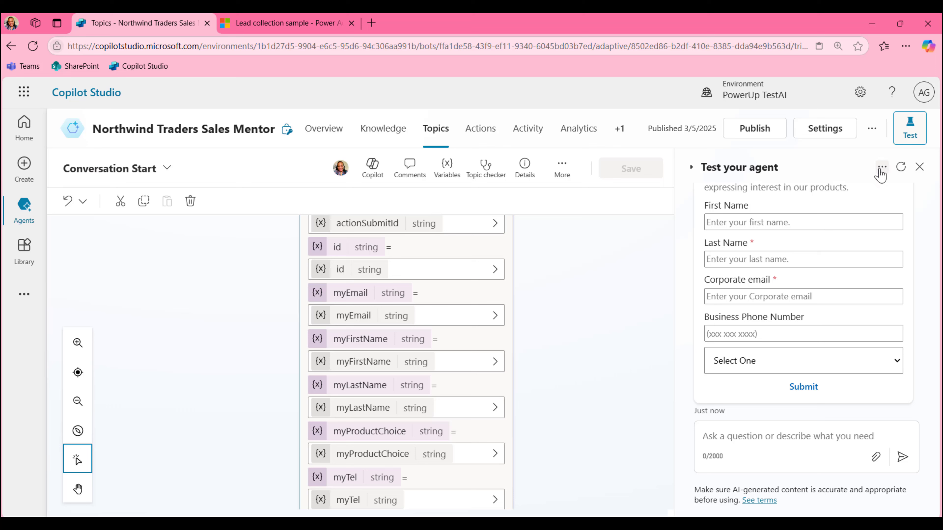
Restart the test chat, fill in first name and phone, choose Dynamics 365, and submit
click(901, 167)
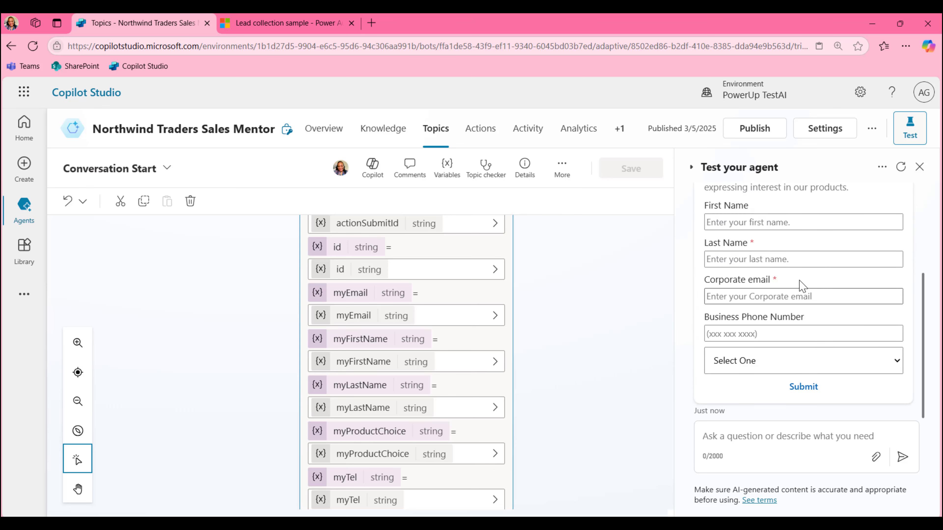
scroll(844, 264, up, 3)
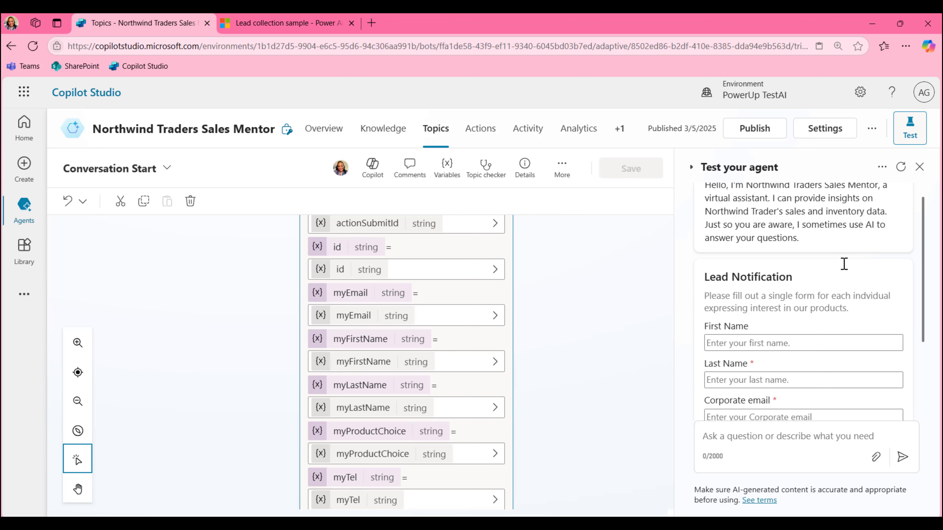
scroll(843, 264, down, 3)
click(810, 282)
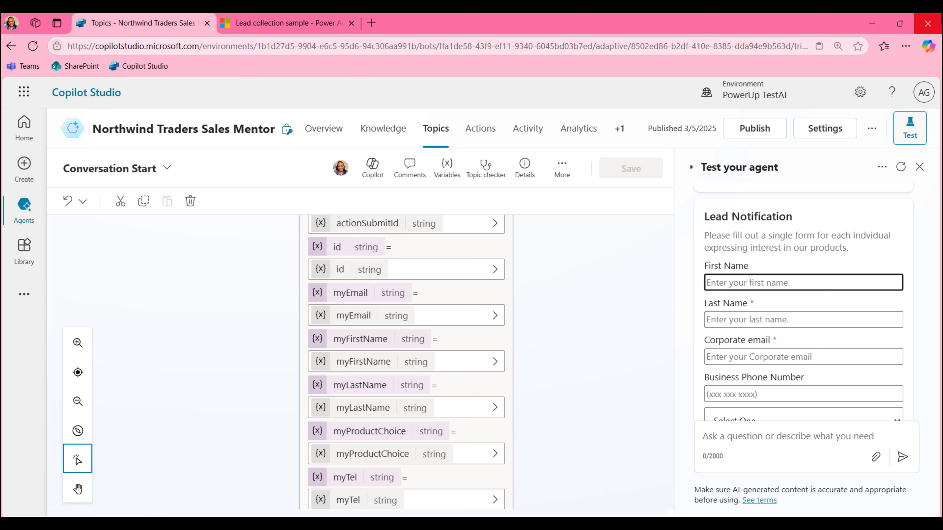
key(Tab)
key(Tab)
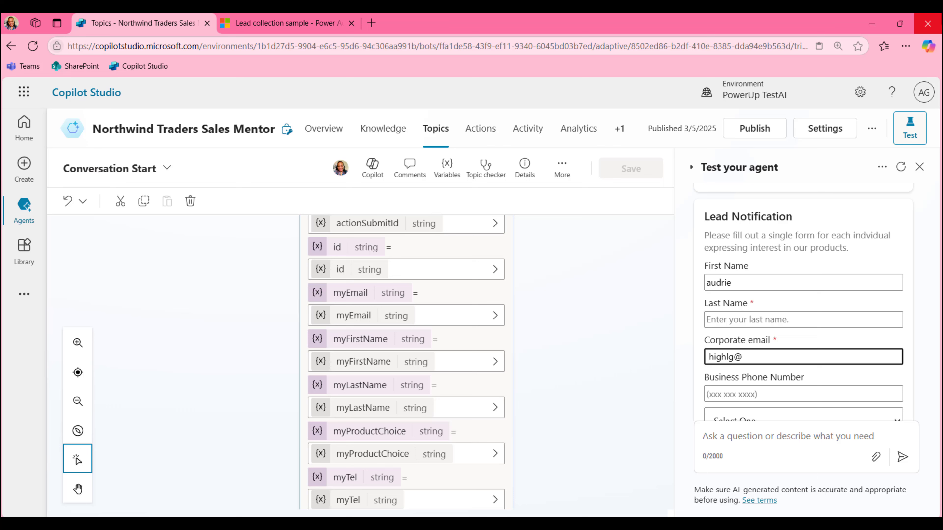
click(784, 396)
text(4445551212)
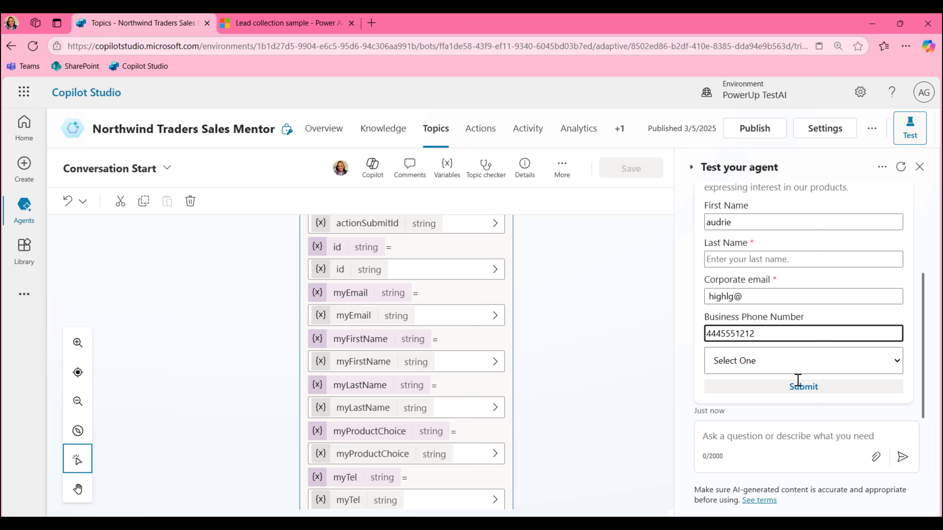
click(798, 365)
click(779, 401)
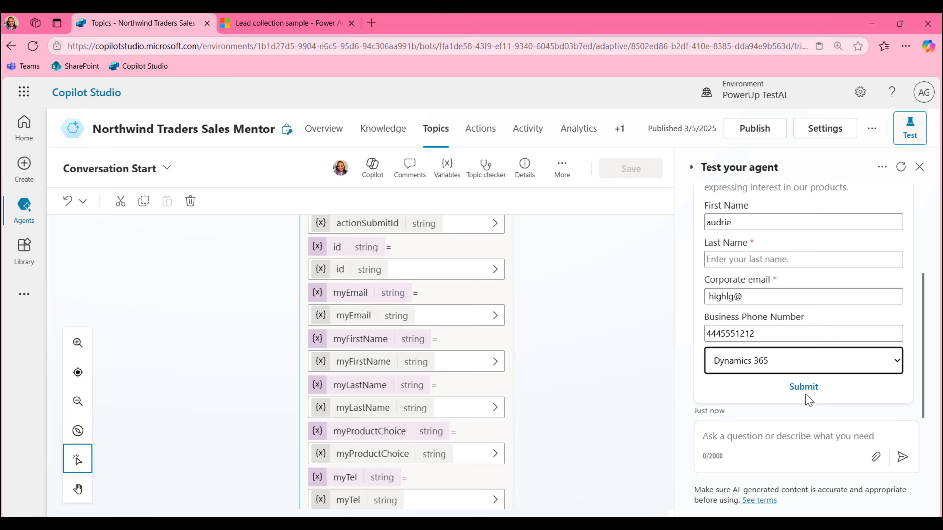
click(804, 386)
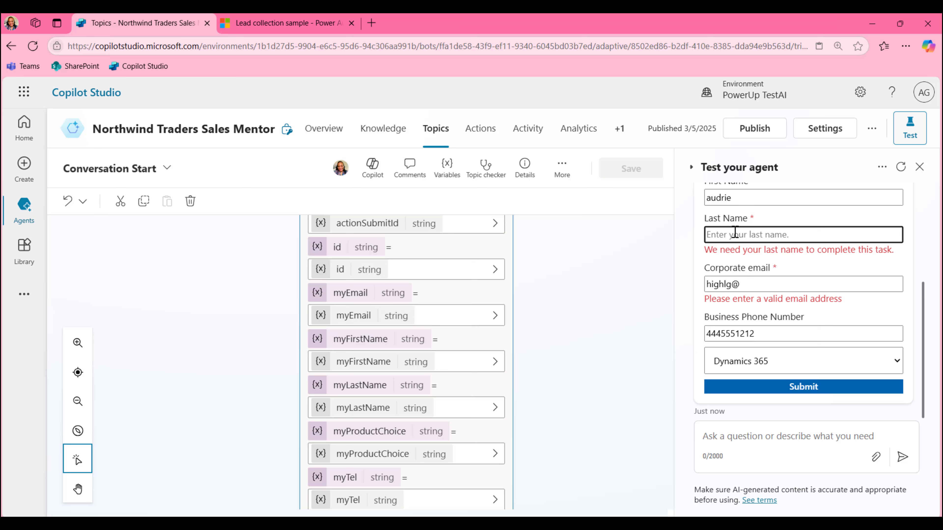
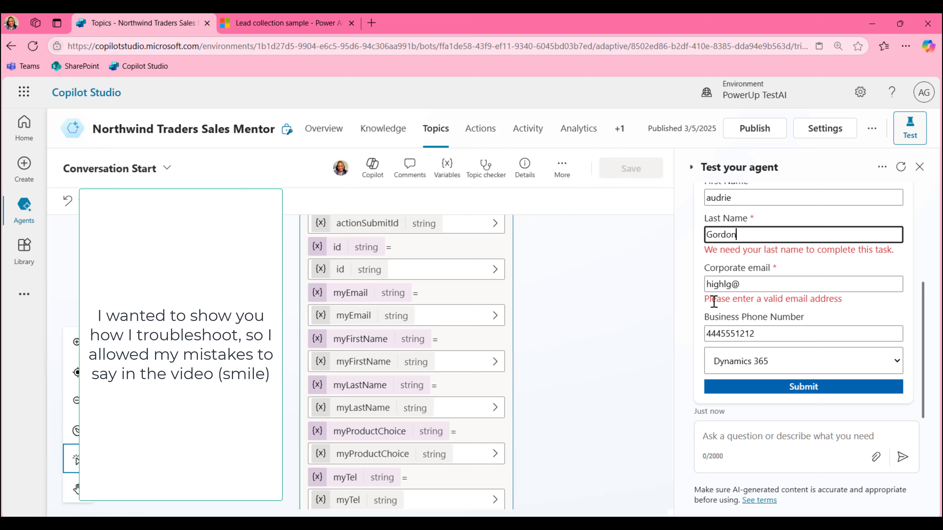
Enter the last name, complete the corporate email, and resubmit the form twice
click(802, 290)
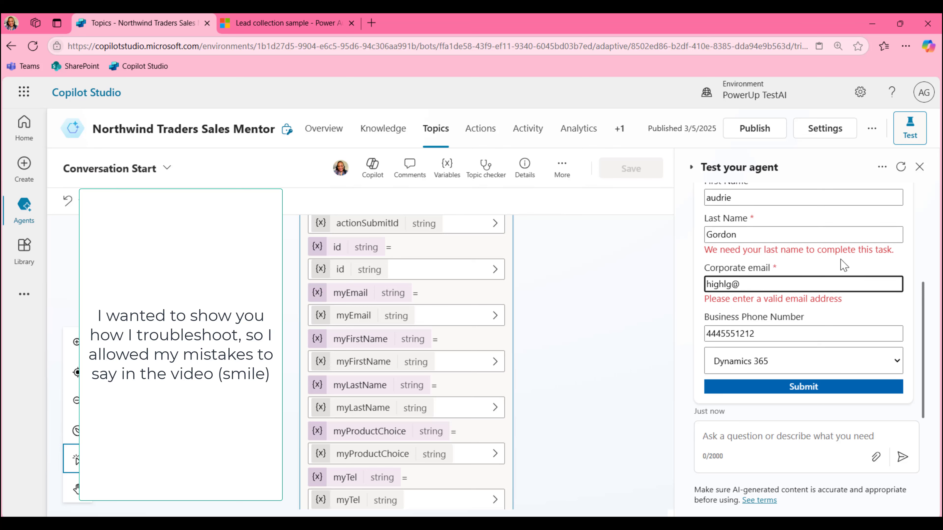
text(gmail.com)
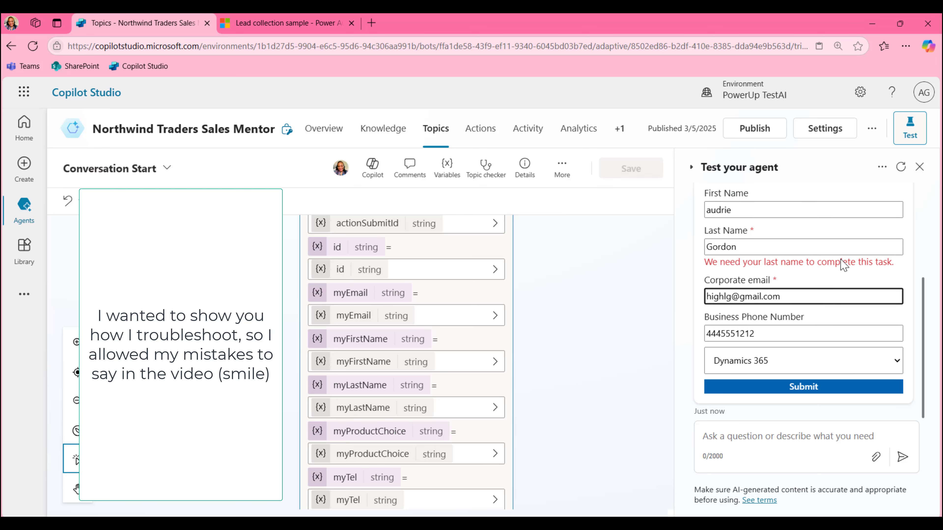
click(834, 389)
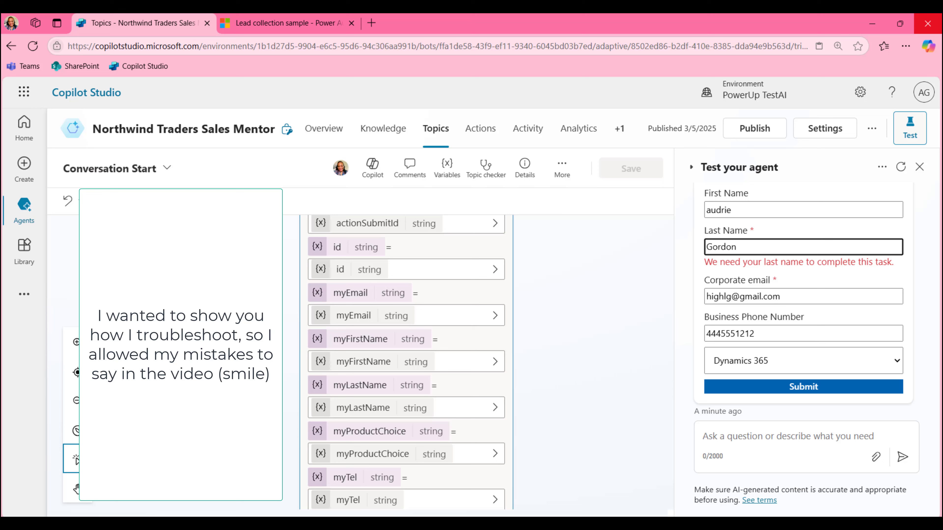
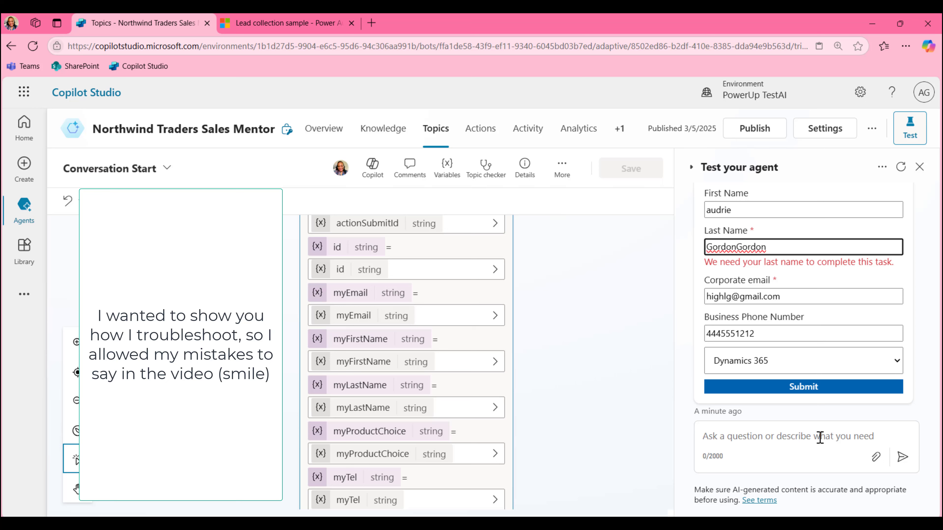
click(807, 390)
Clear the Last Name input's validation Pattern in Element Properties
click(750, 461)
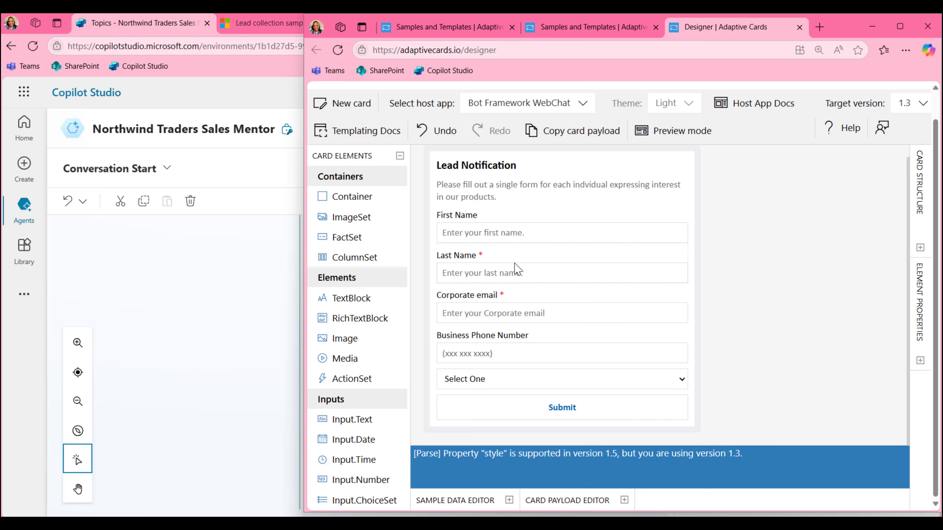
click(516, 268)
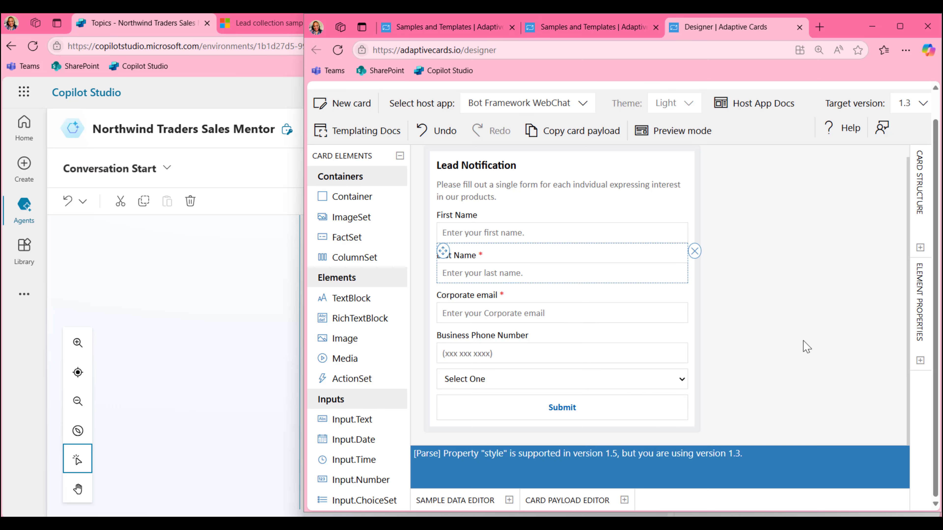
click(920, 363)
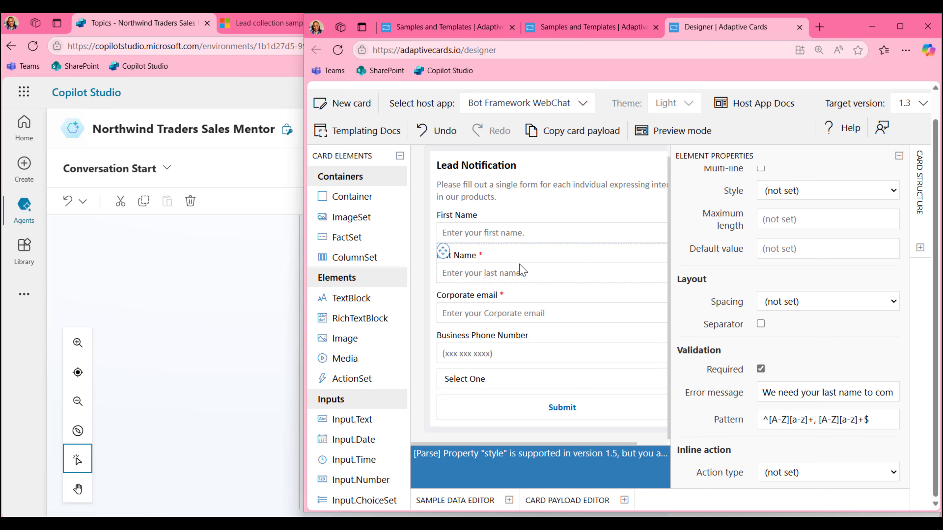
triple_click(798, 420)
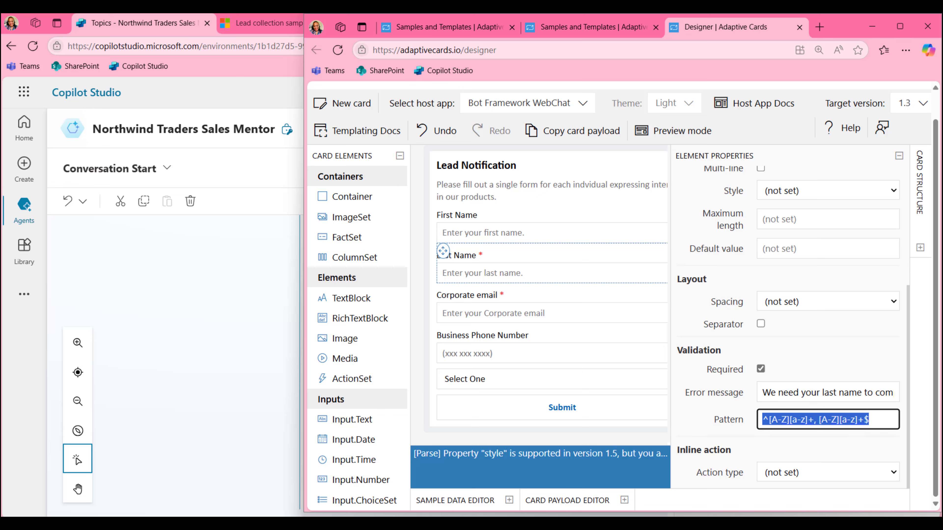
key(Delete)
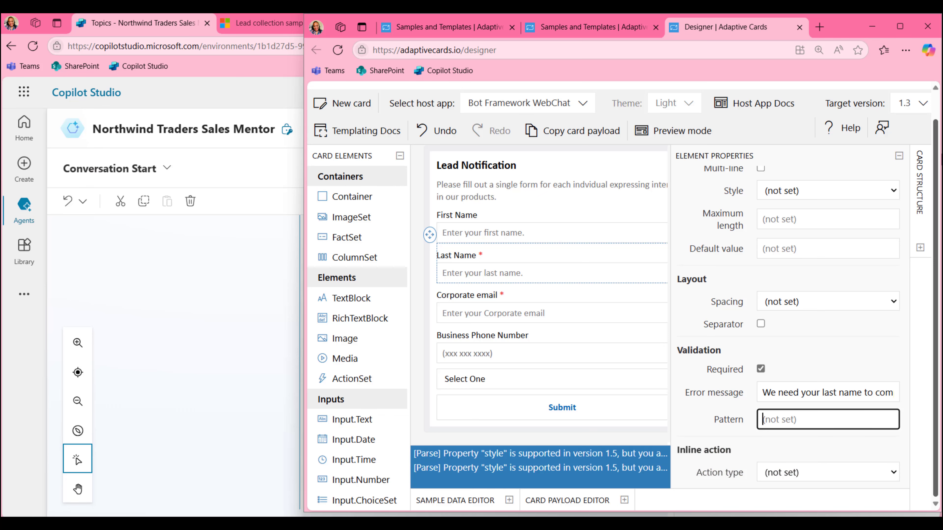
scroll(830, 405, up, 1)
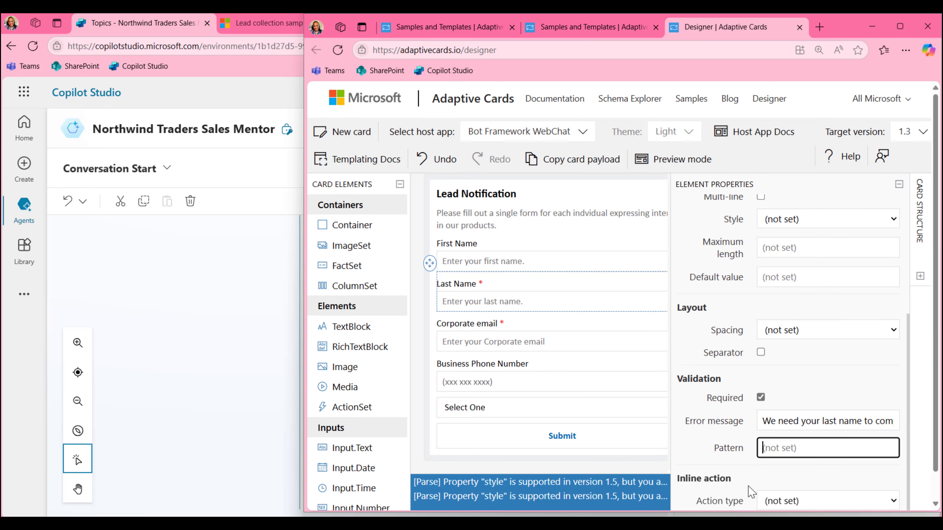
click(813, 423)
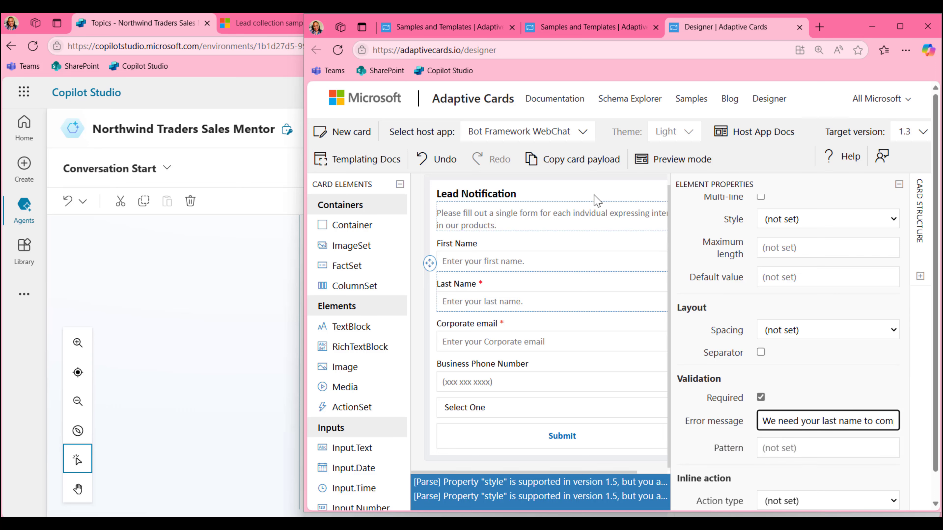
Copy the updated card payload and return to the Adaptive Card node in Copilot Studio
click(561, 162)
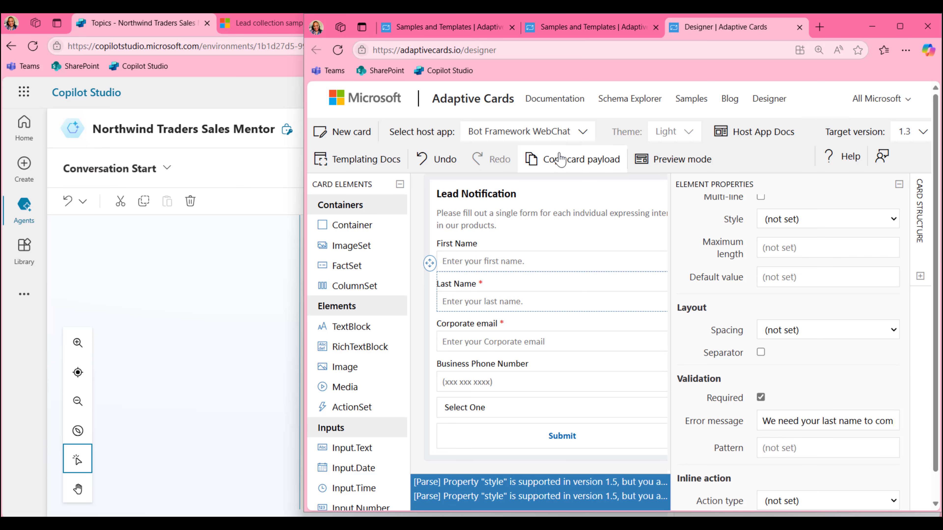
click(139, 327)
scroll(367, 357, up, 10)
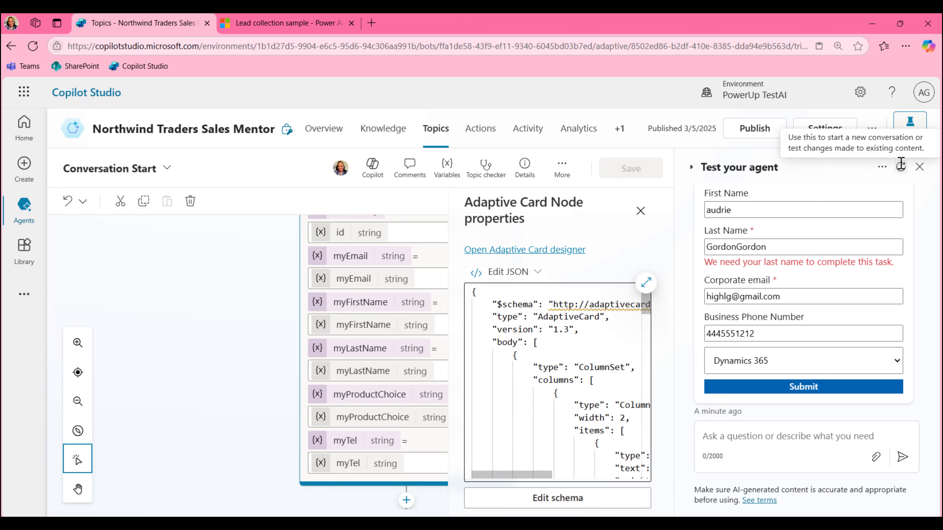
Replace the Adaptive Card's JSON with the pasted updated card JSON
click(512, 381)
key(ctrl+a)
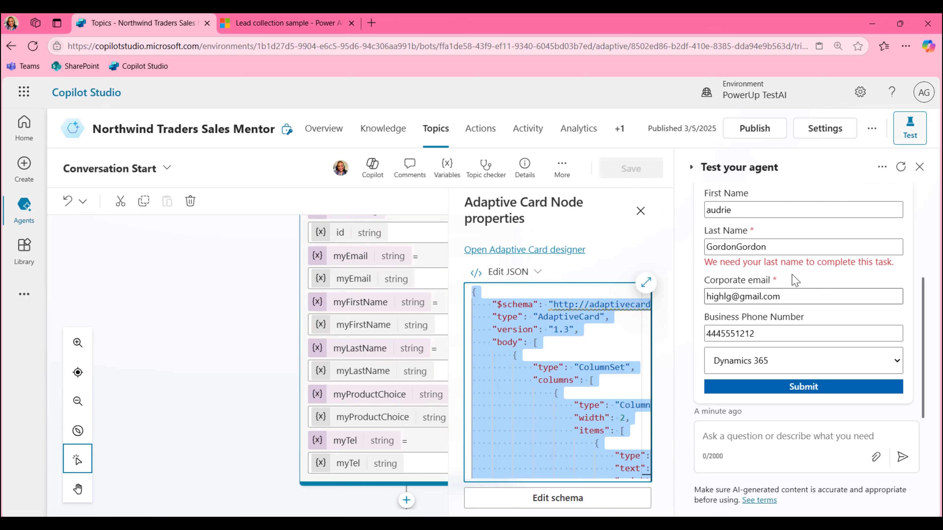
key(Delete)
key(ctrl+v)
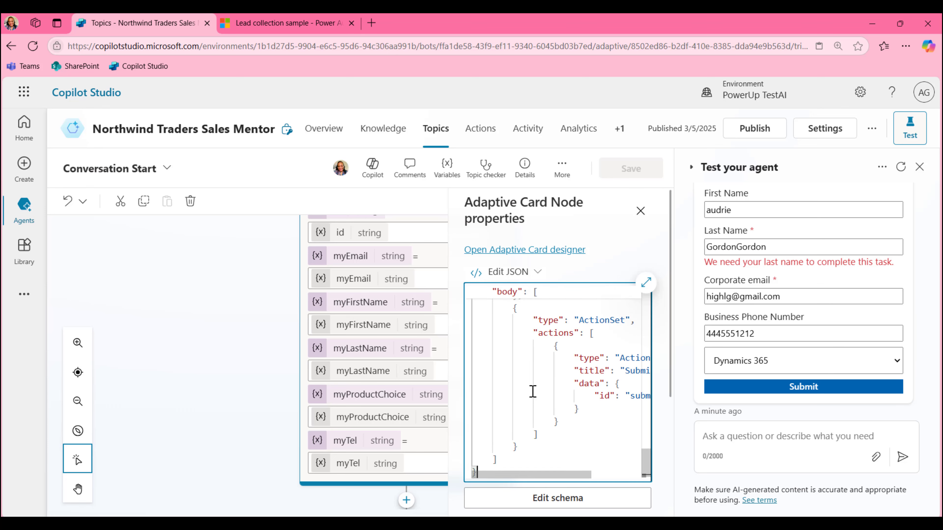
In the expanded editor, delete the myLastName regex line and set its isRequired to false
scroll(533, 392, up, 10)
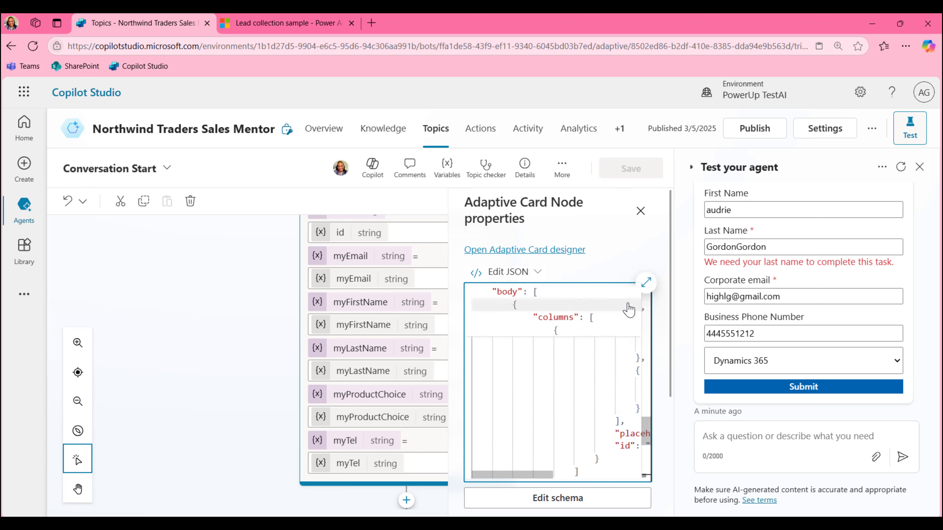
click(646, 282)
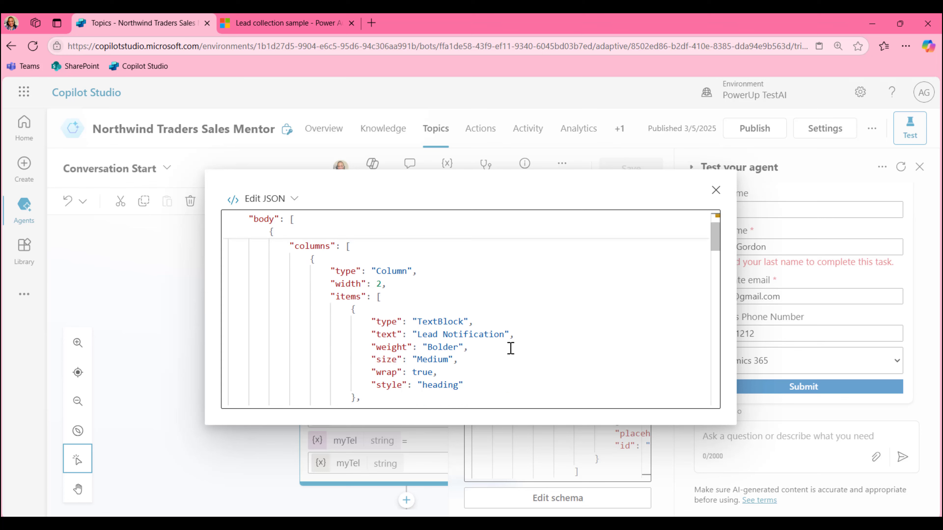
scroll(514, 350, down, 8)
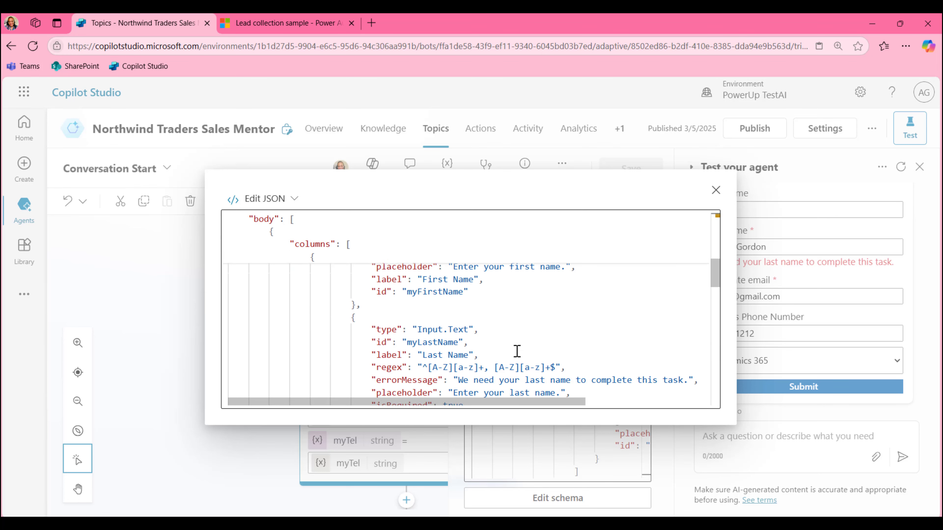
scroll(517, 351, down, 2)
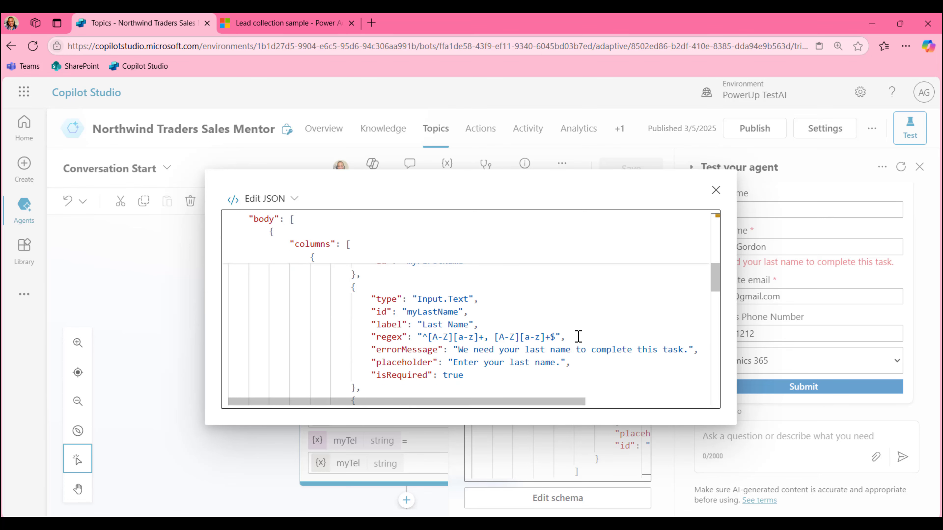
drag(578, 337, 214, 341)
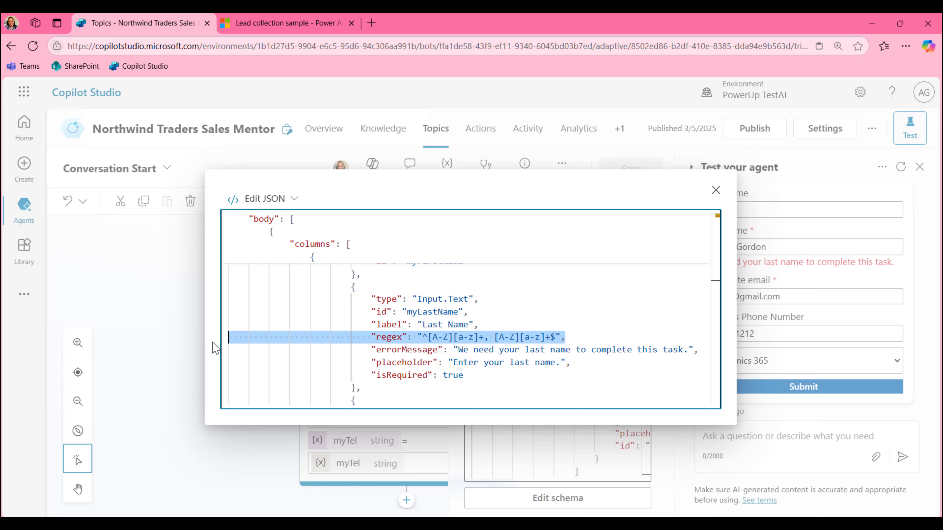
key(BackSpace)
key(BackSpace)
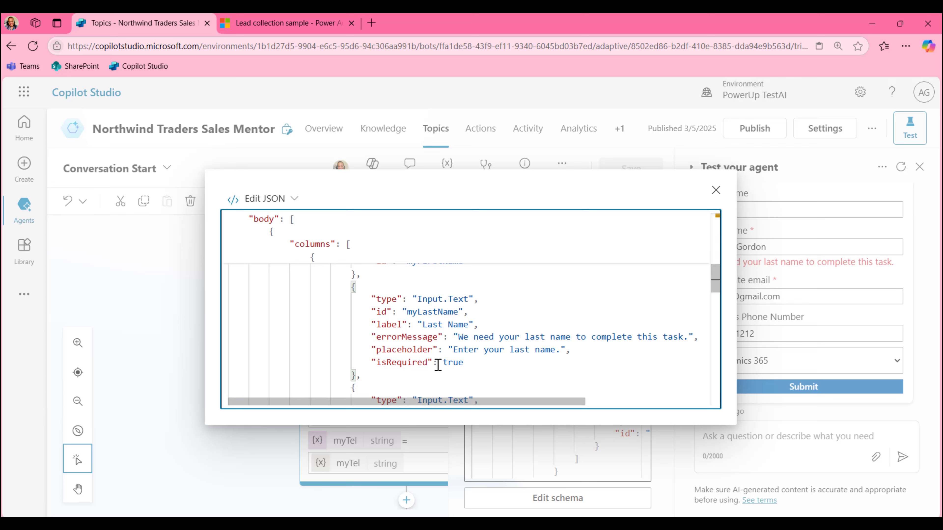
drag(443, 363, 464, 363)
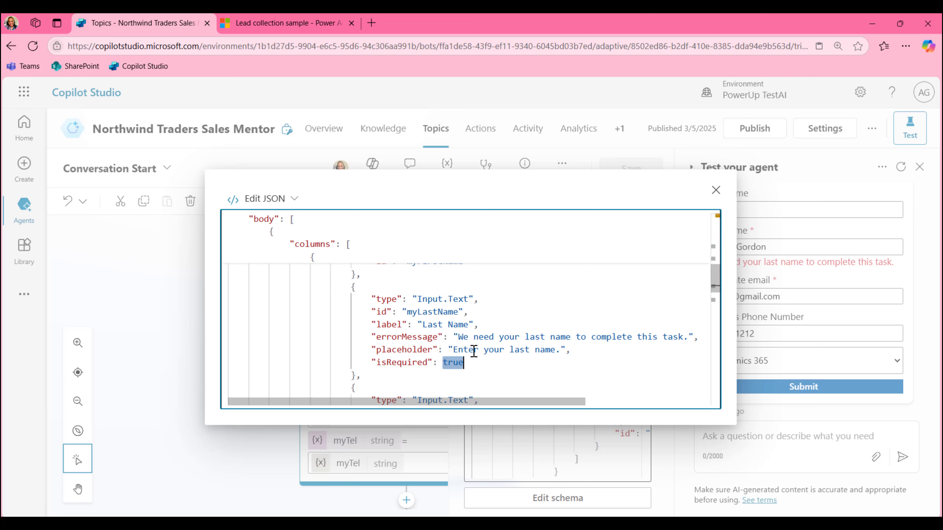
text(false)
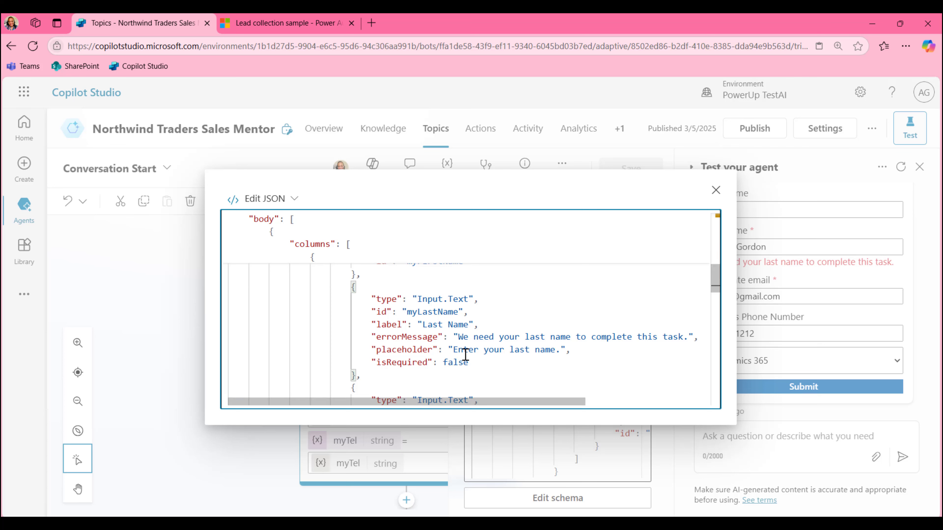
click(716, 190)
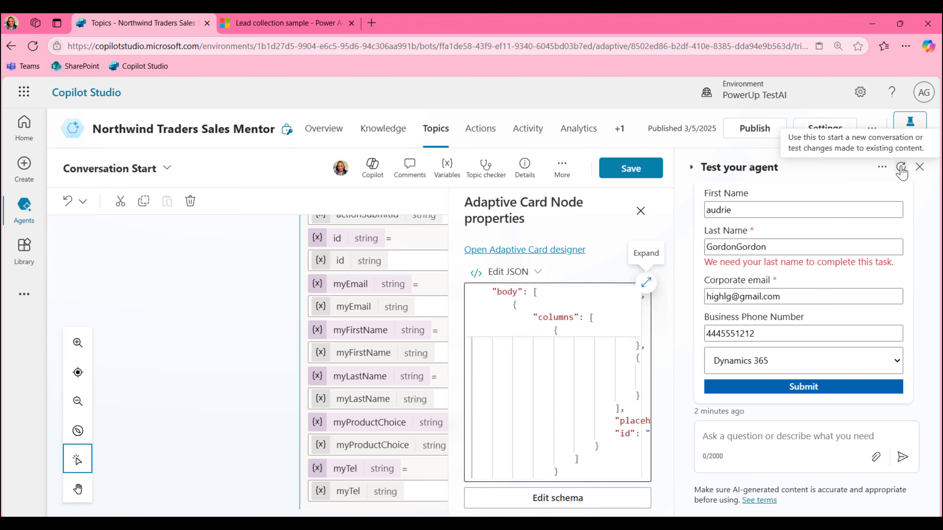
Save the topic, restart the test conversation, and enter a first and last name in the card
click(622, 170)
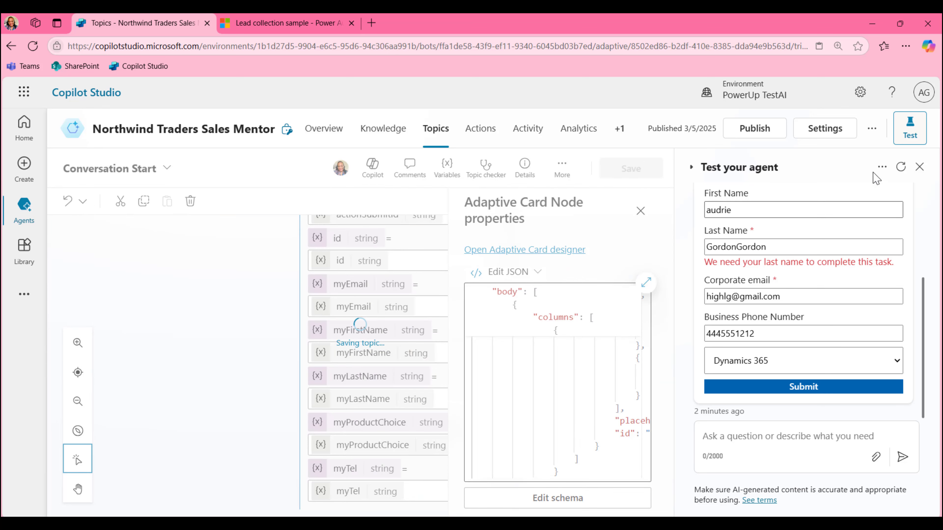
click(903, 169)
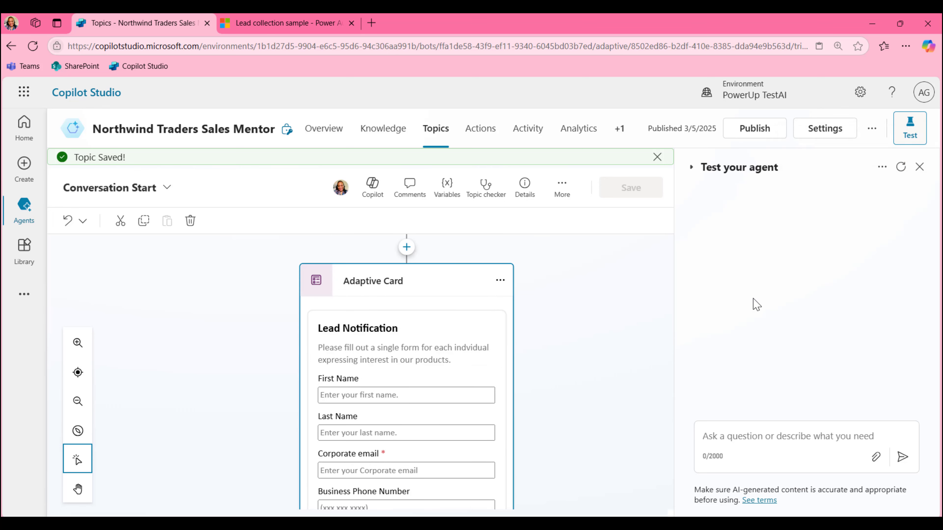
click(793, 221)
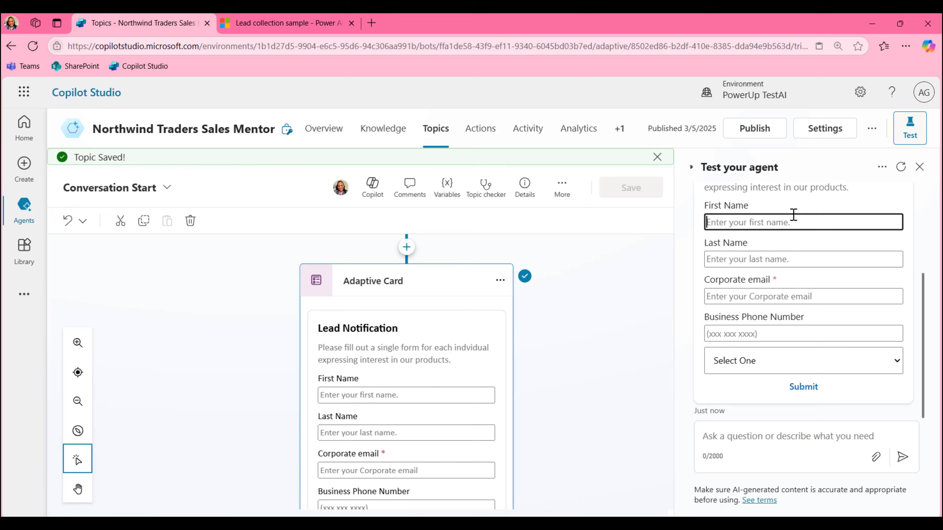
key(Tab)
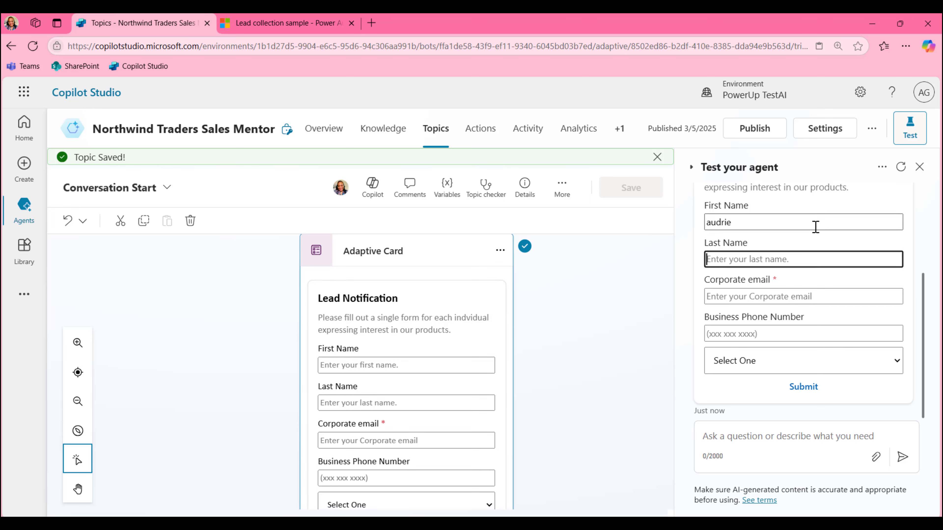
key(Tab)
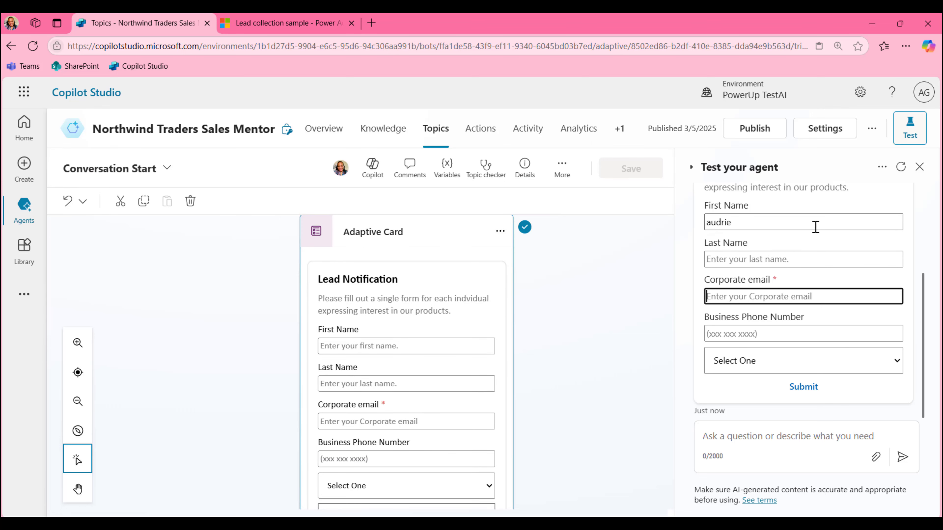
click(800, 263)
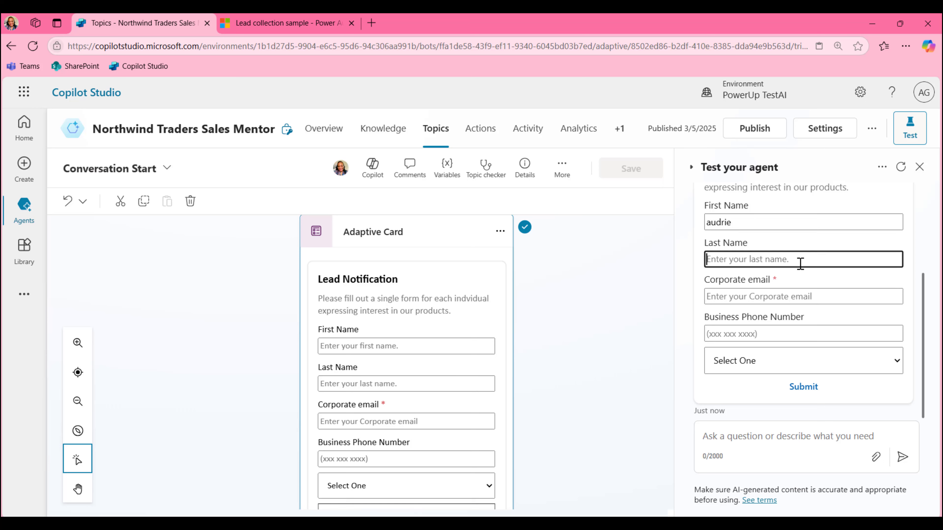
key(Tab)
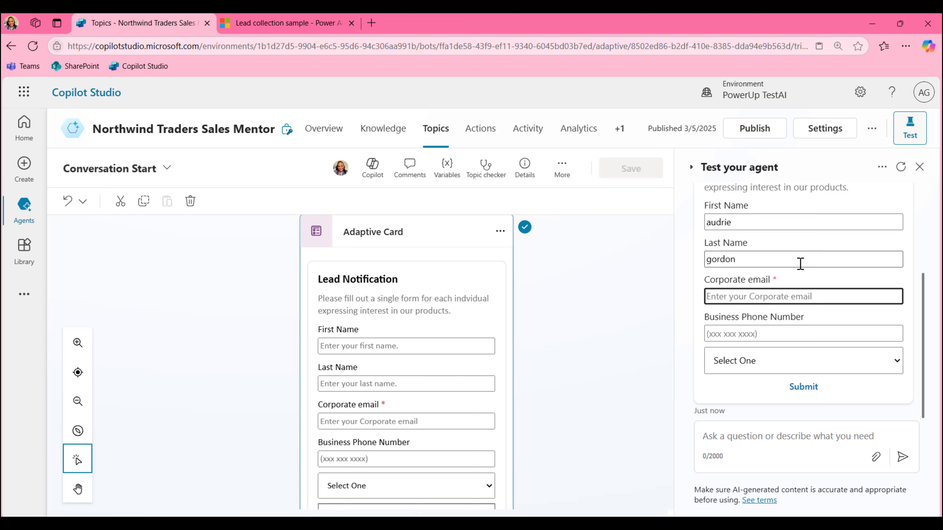
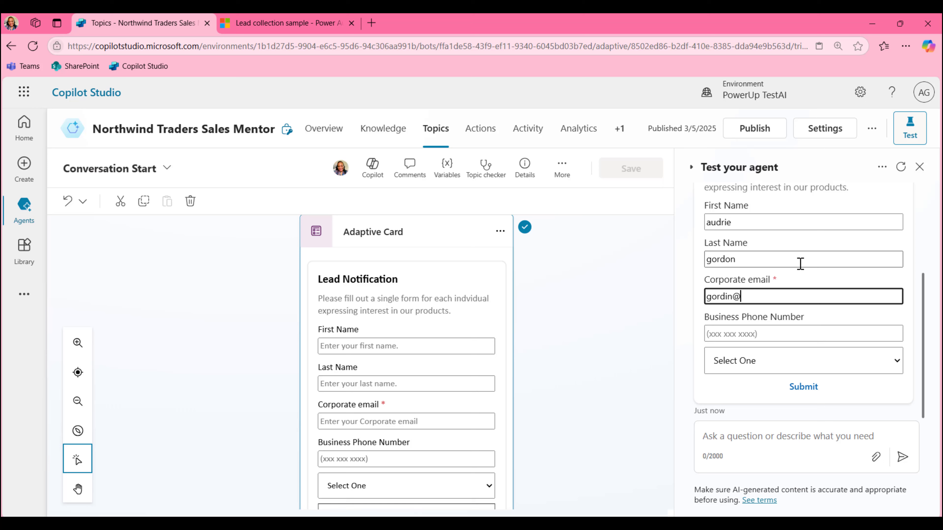
Fill in a gmail.com corporate email and a business phone number, choose Dynamics 365, and submit
key(Tab)
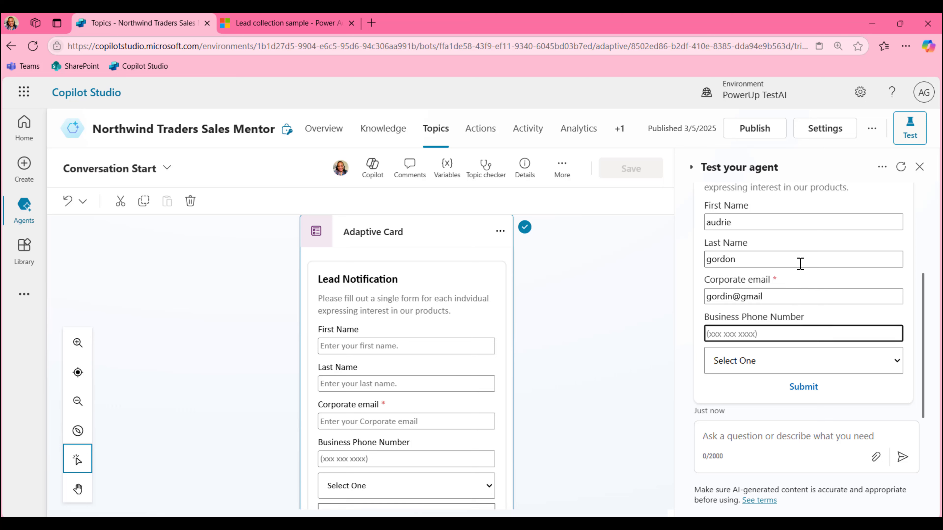
click(816, 361)
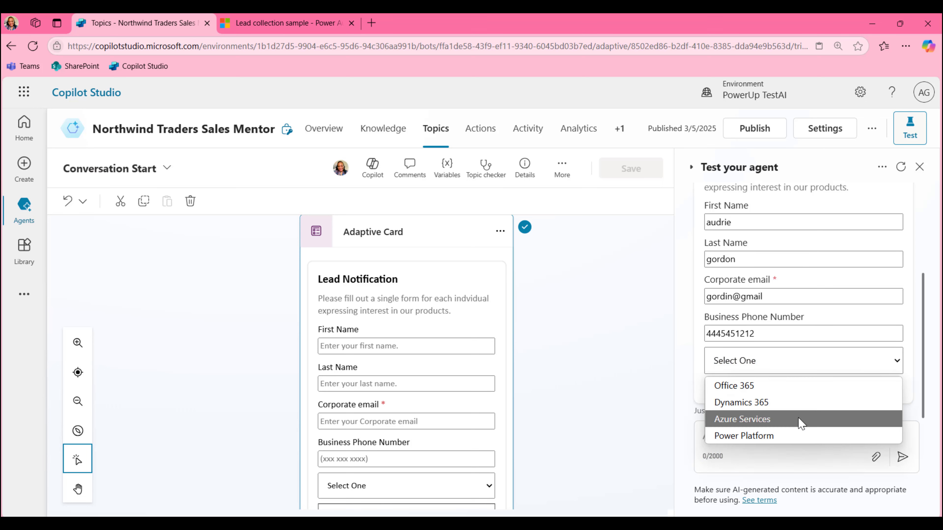
click(800, 405)
click(803, 390)
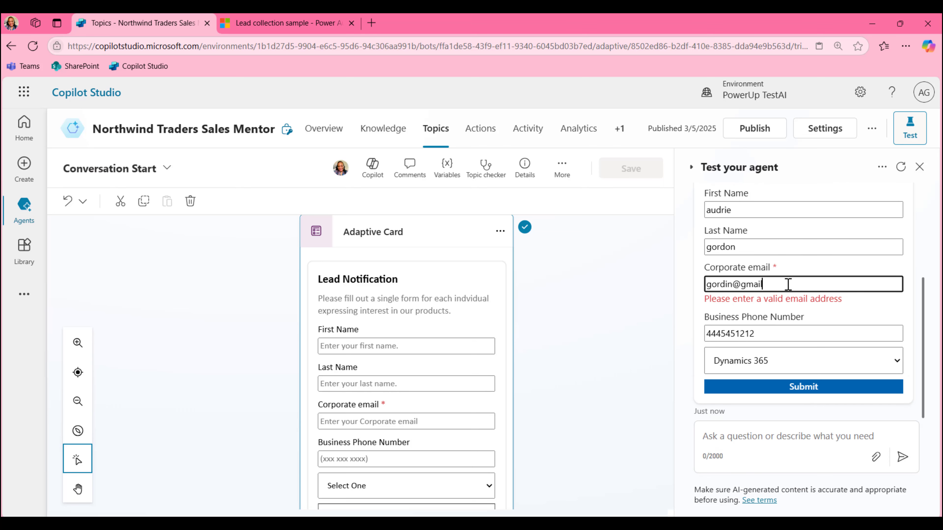
text(.com)
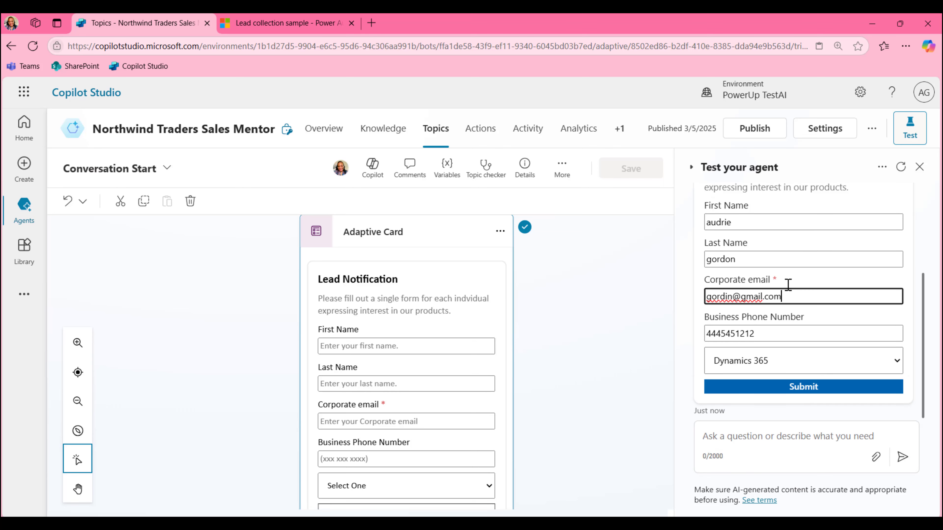
click(836, 390)
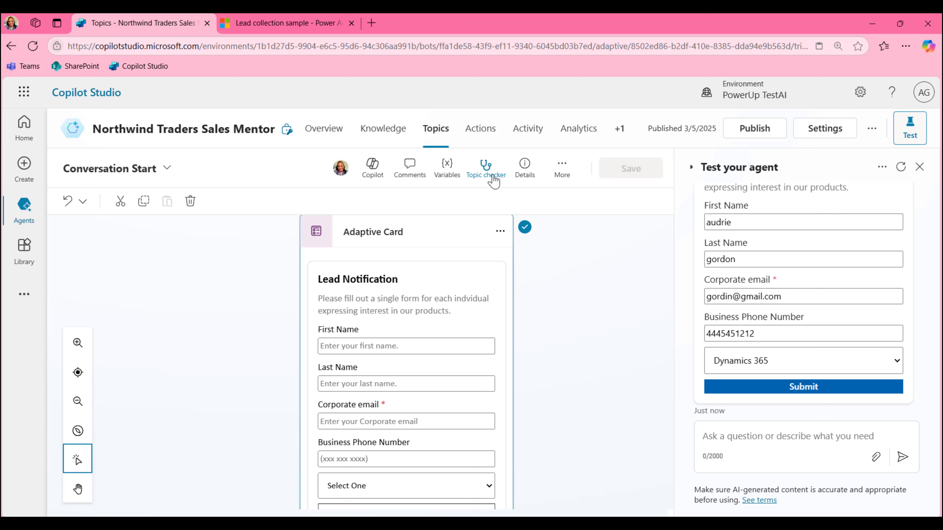
Show the Test tab's Topic variables and highlight the submitted product value 'Dynamics 365 right'
click(460, 175)
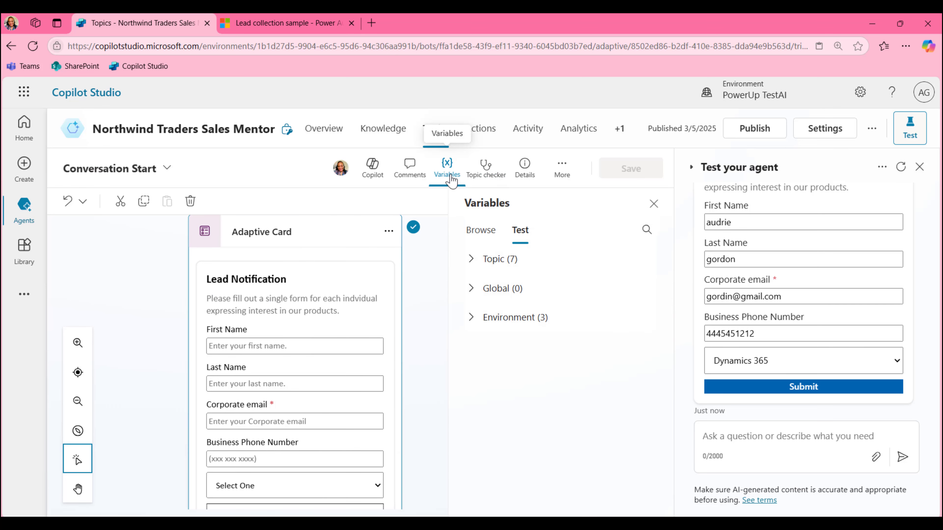
click(514, 264)
scroll(591, 333, down, 3)
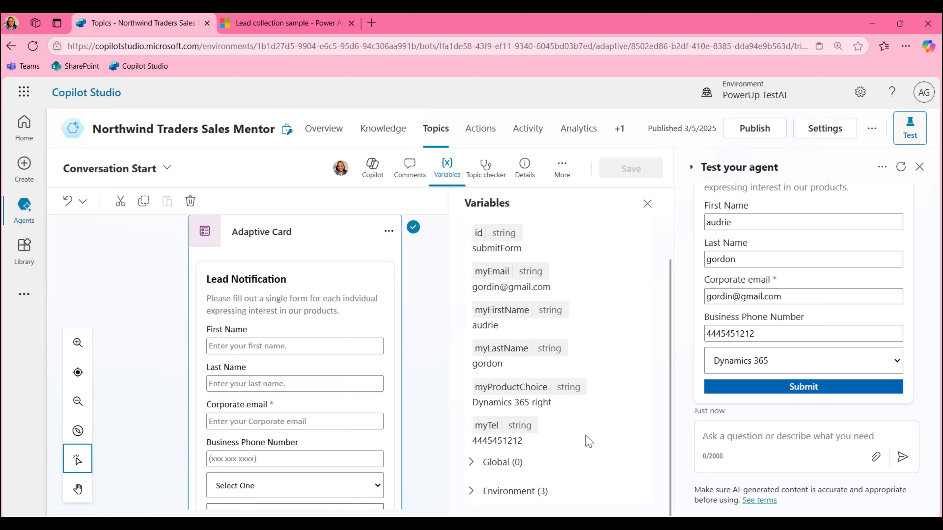
drag(553, 403, 471, 404)
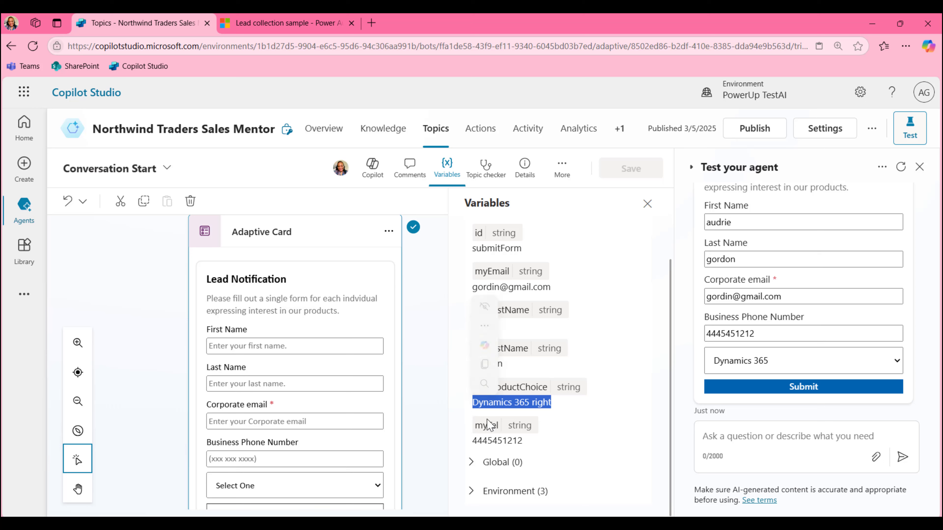